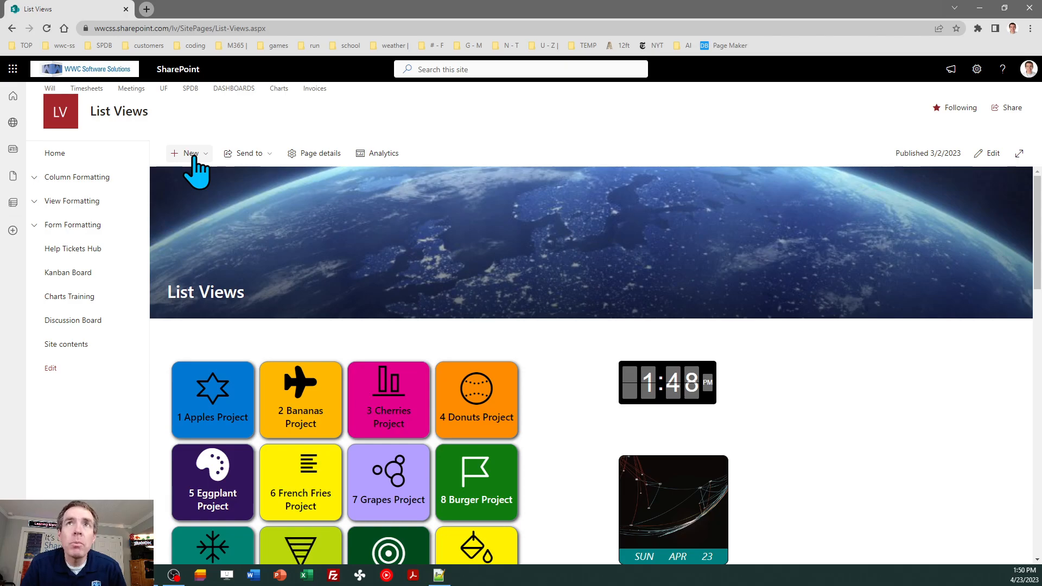
# Open the + New dropdown on the List Views site page
pyautogui.click(191, 155)
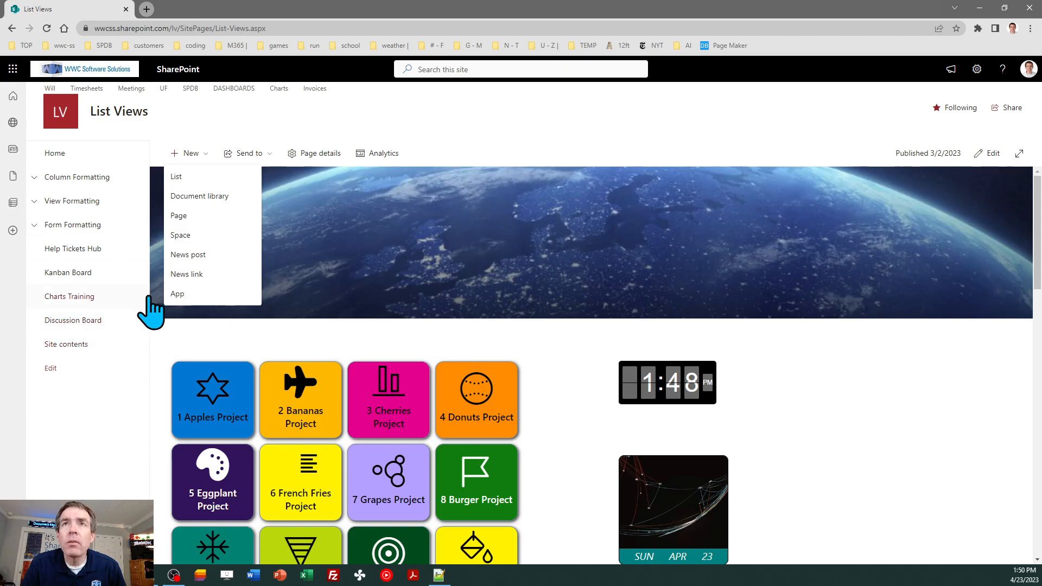
# Choose List from the New menu to bring up the Create a list options
pyautogui.click(201, 174)
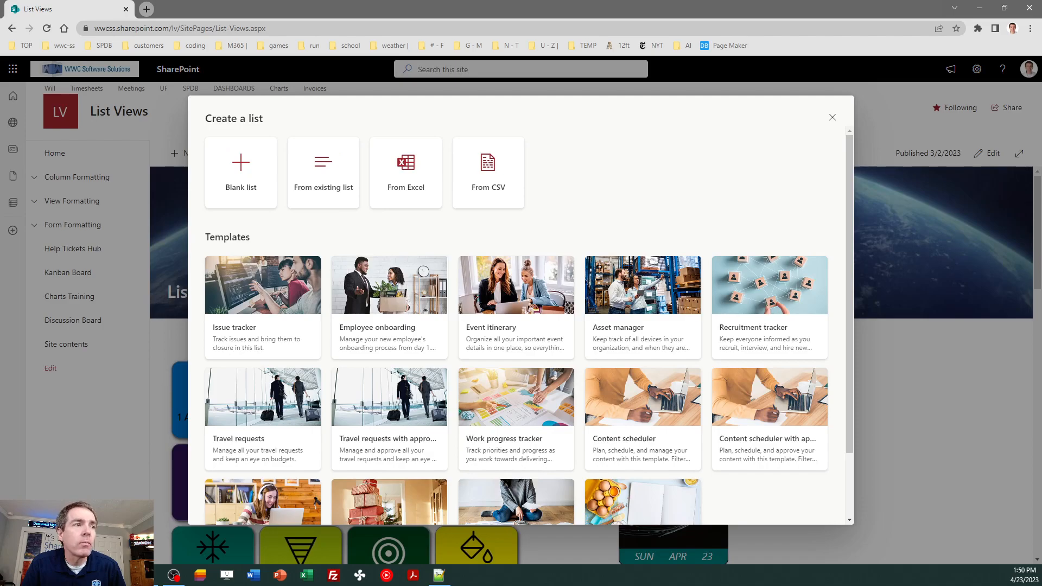
pyautogui.hotkey('alt', 'Tab')
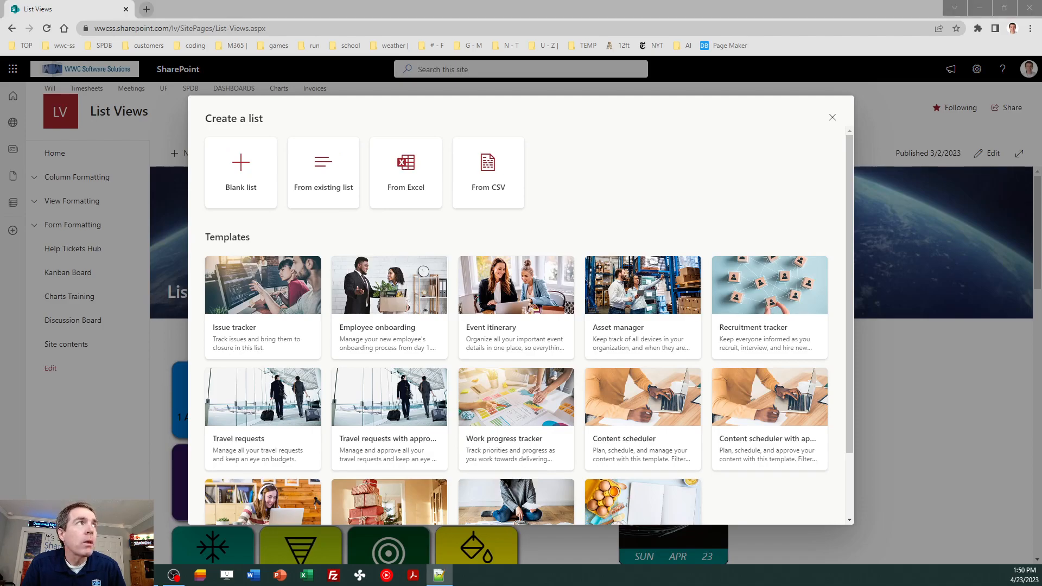
# Create a blank list named 'Projects Tracking'
pyautogui.click(246, 179)
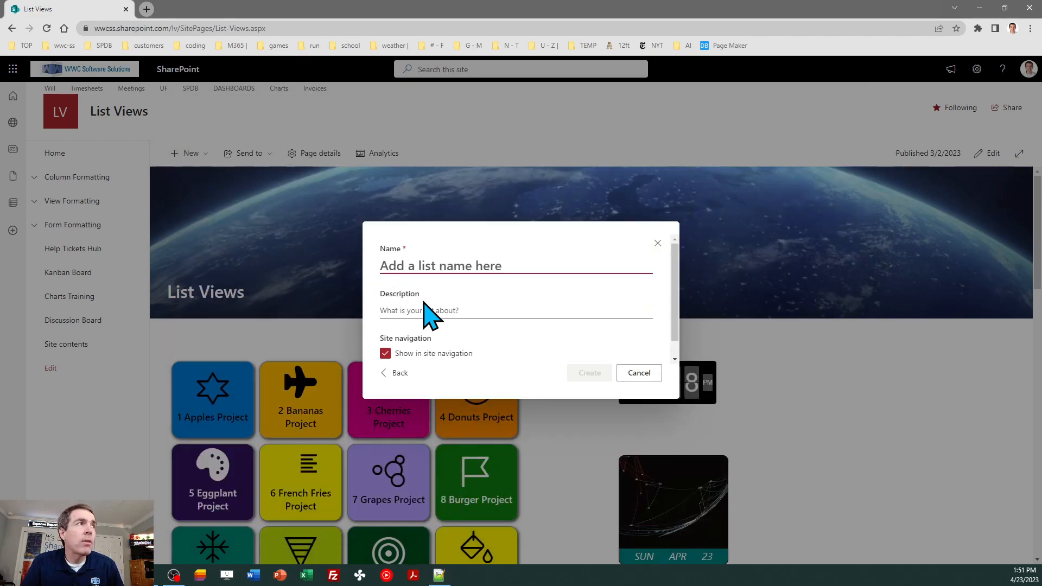
pyautogui.write('P')
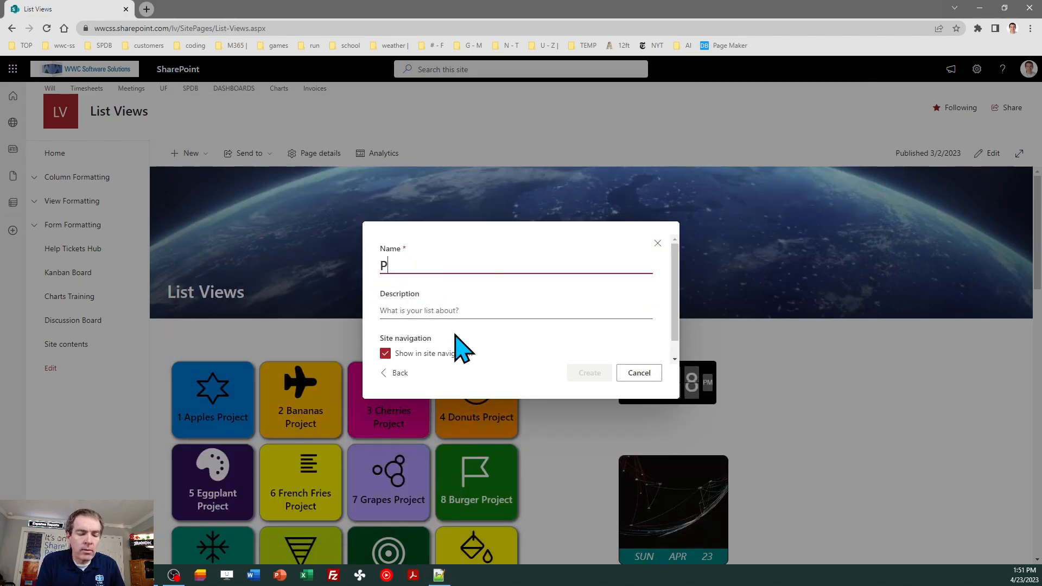
pyautogui.write('rojects')
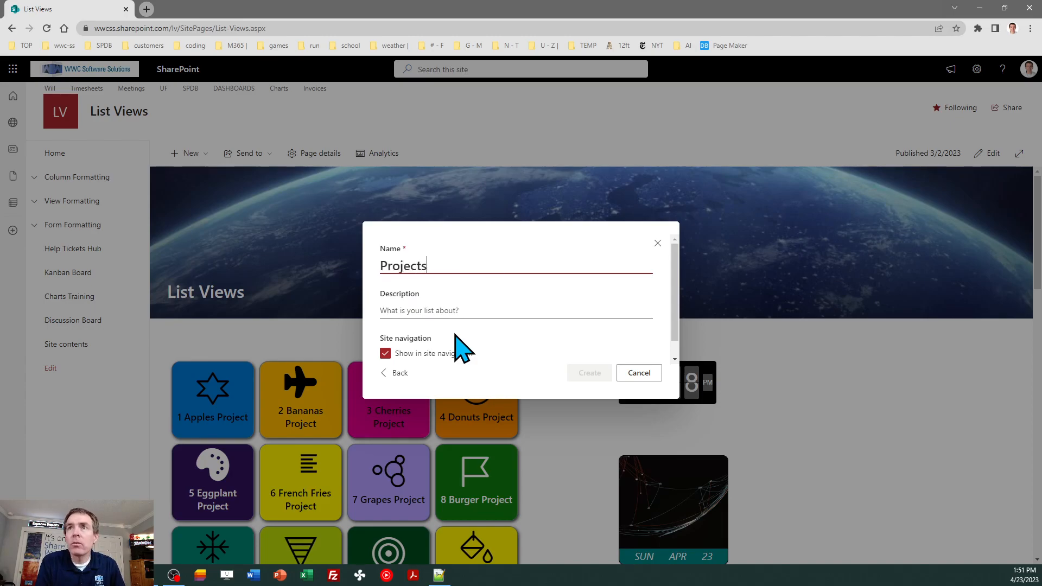
pyautogui.write(' Tracking')
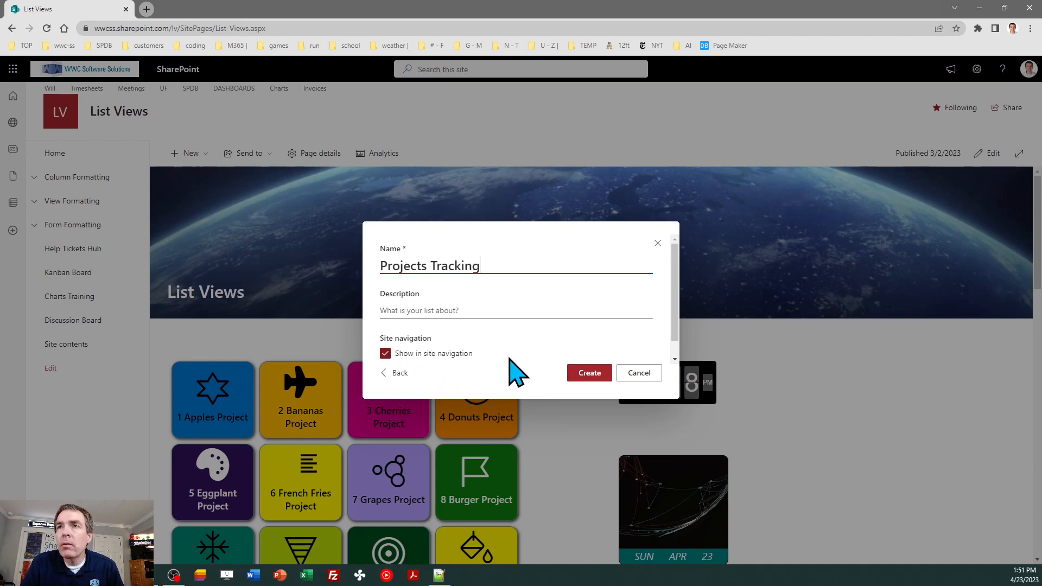
pyautogui.click(590, 374)
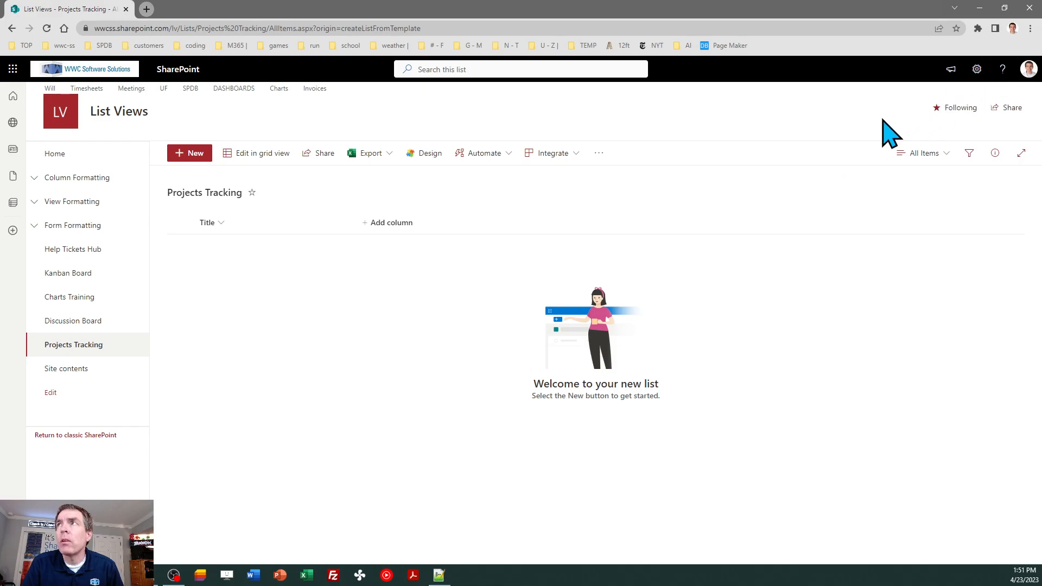
# Go through List settings to the list's Advanced settings and scroll to List experience
pyautogui.click(977, 70)
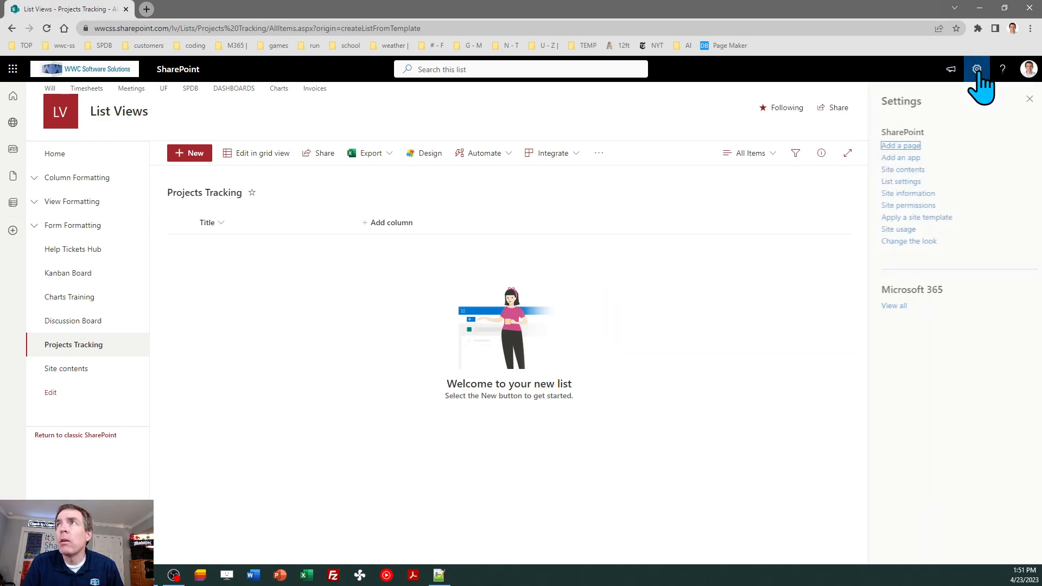
pyautogui.click(895, 183)
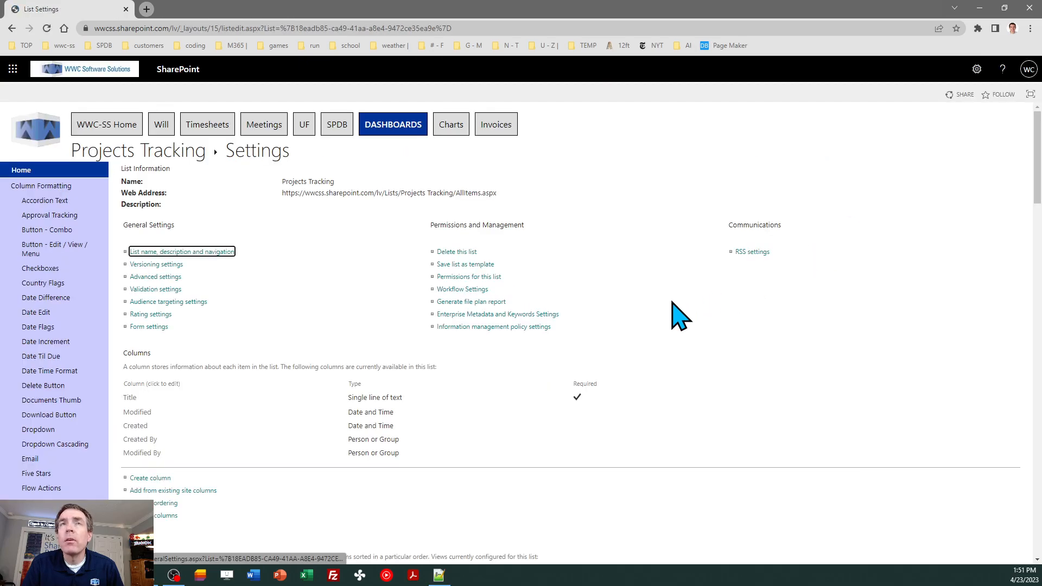
pyautogui.click(165, 278)
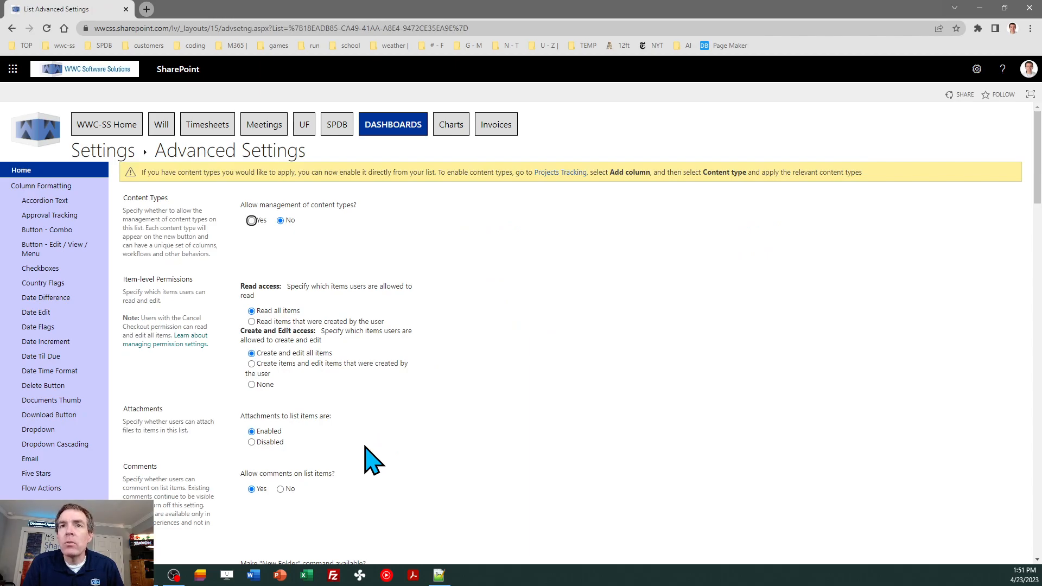
pyautogui.click(251, 442)
pyautogui.click(252, 432)
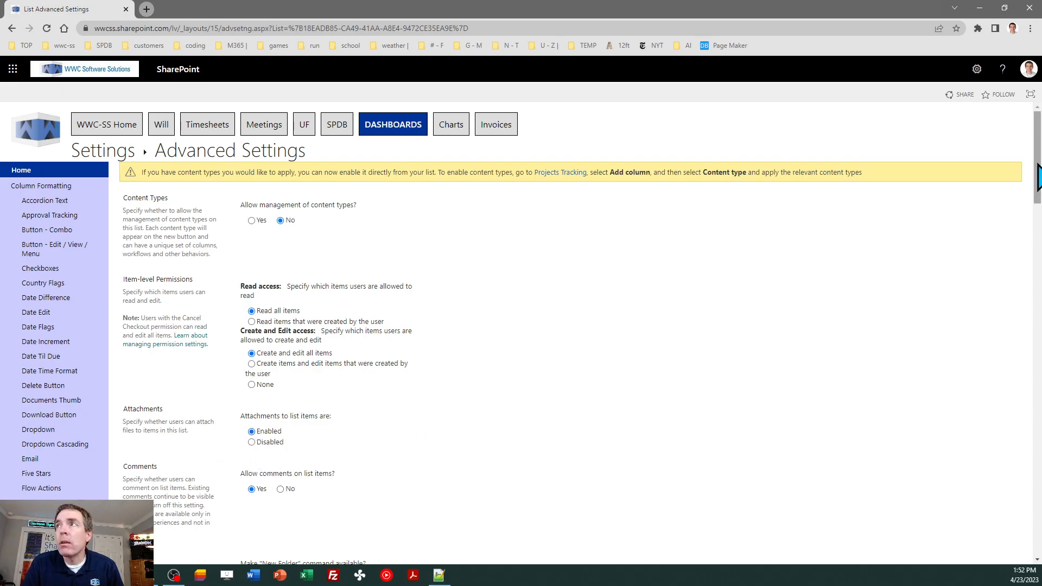
pyautogui.moveTo(1038, 179); pyautogui.dragTo(1039, 278)
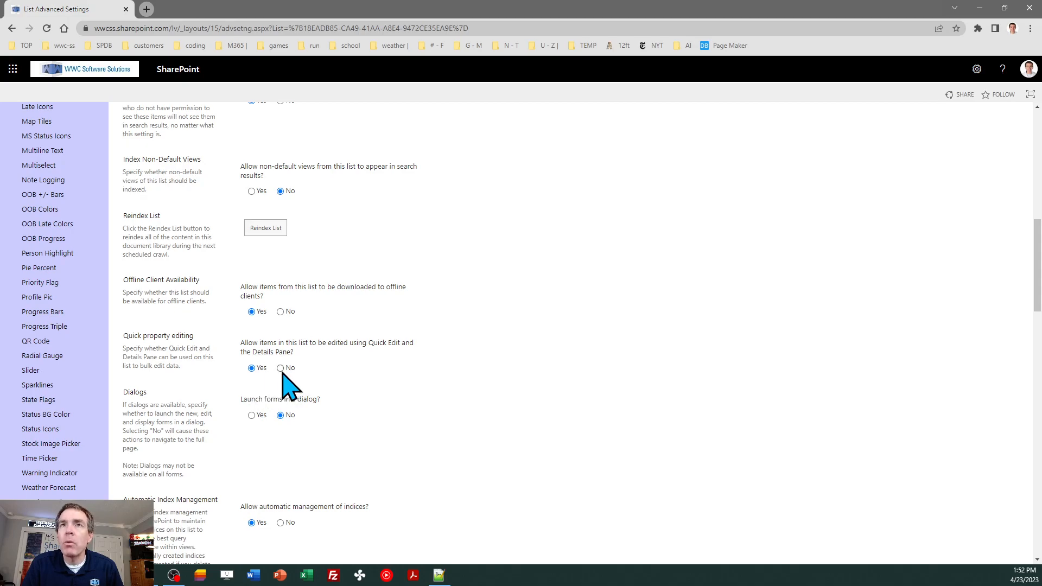
pyautogui.moveTo(1039, 271); pyautogui.dragTo(1019, 326)
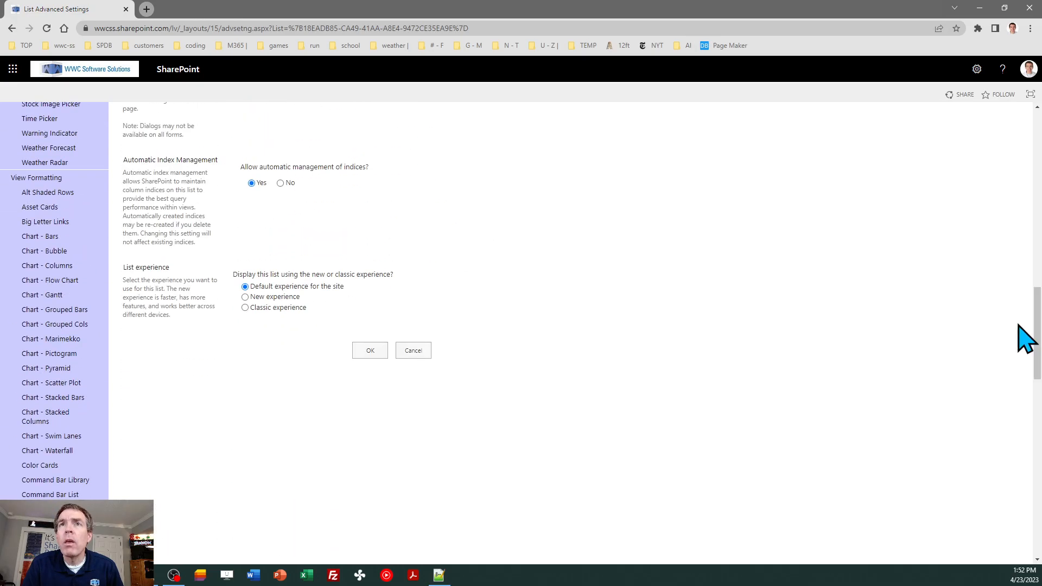
# Set List experience to New experience, save, and return to the Projects Tracking list
pyautogui.click(267, 296)
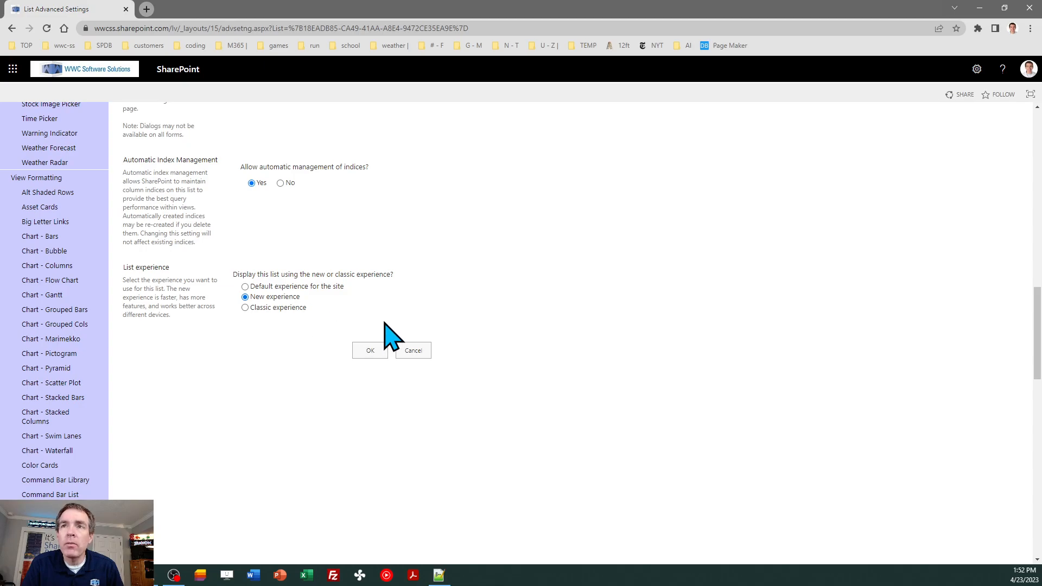
pyautogui.click(380, 349)
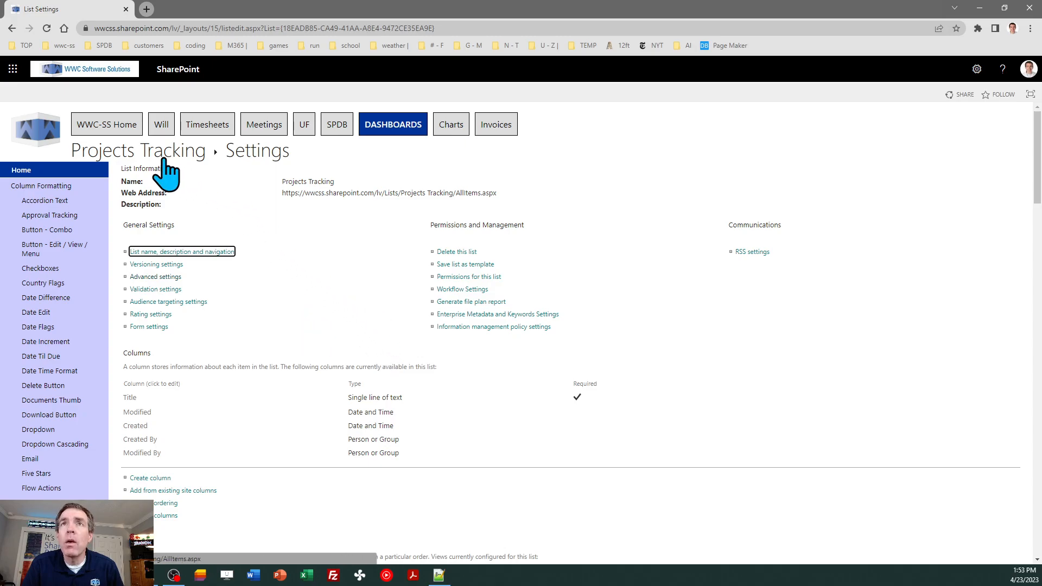
pyautogui.click(152, 158)
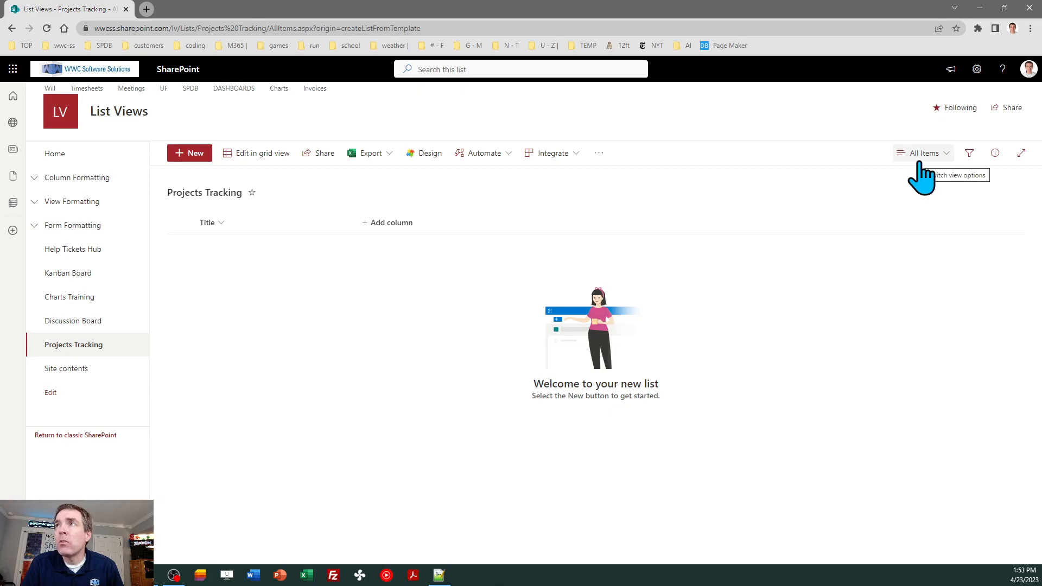
# Rename the Title column to 'Project', then start adding a new column
pyautogui.click(222, 223)
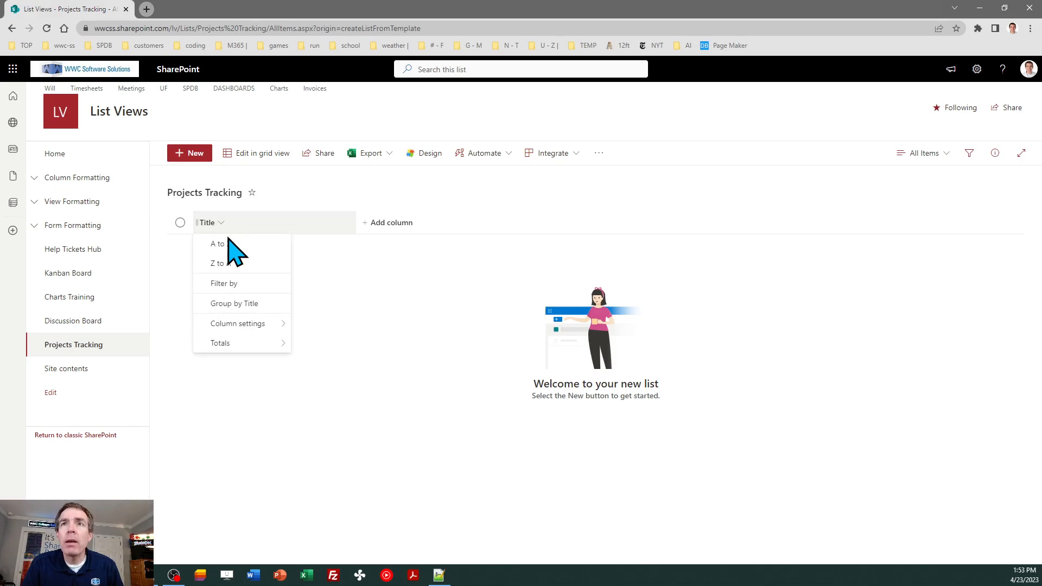
pyautogui.moveTo(241, 326)
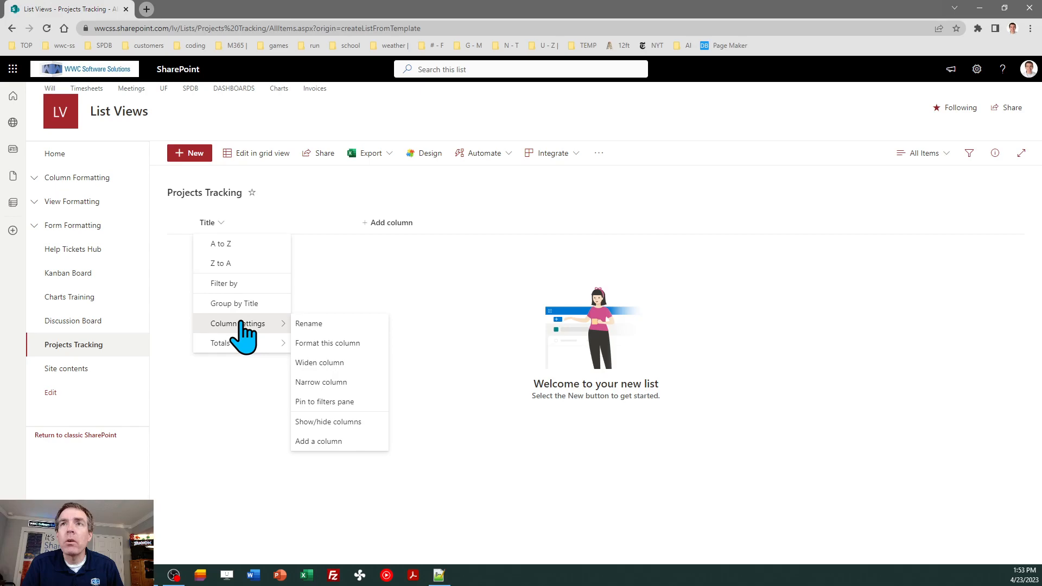
pyautogui.click(306, 324)
pyautogui.write('Project')
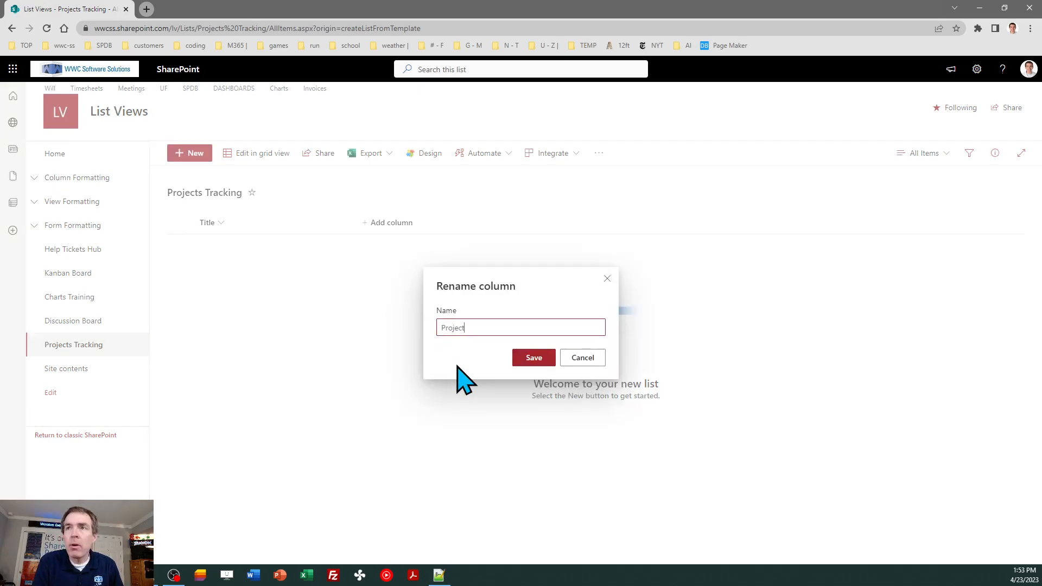
pyautogui.click(533, 359)
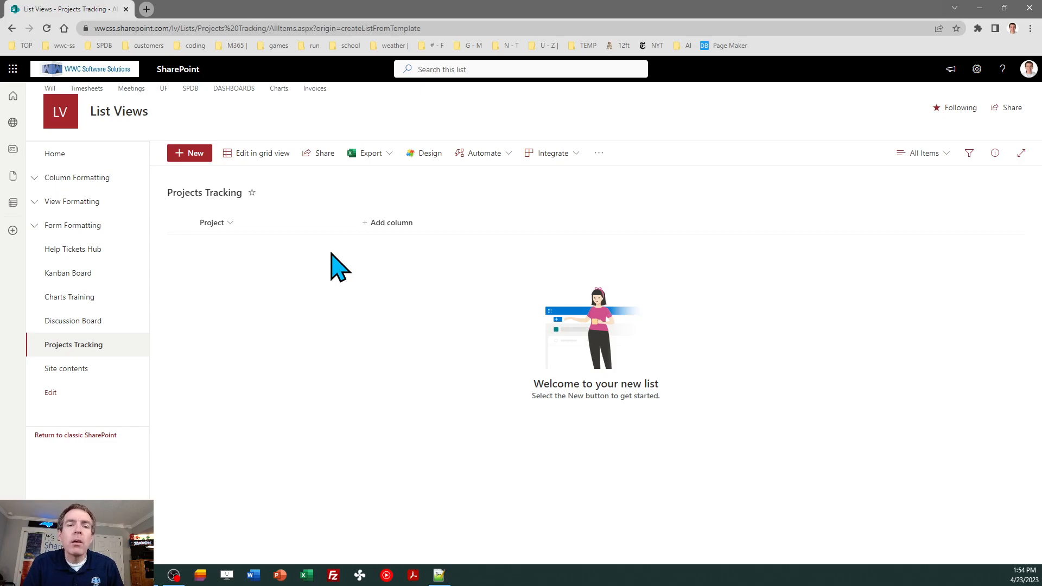
pyautogui.click(393, 230)
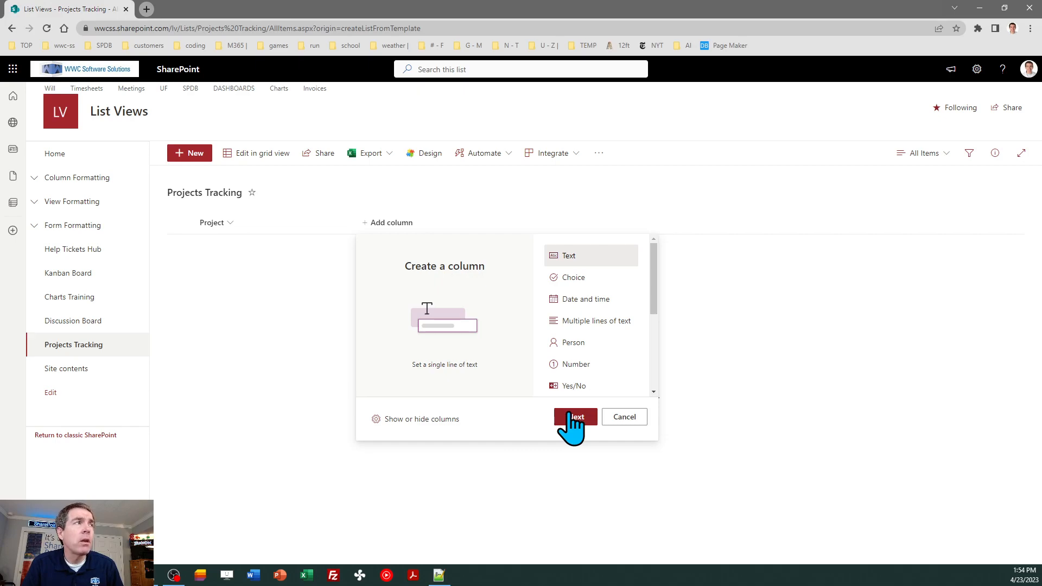
# Add a single-line text column named 'Summary', then start another column
pyautogui.click(570, 416)
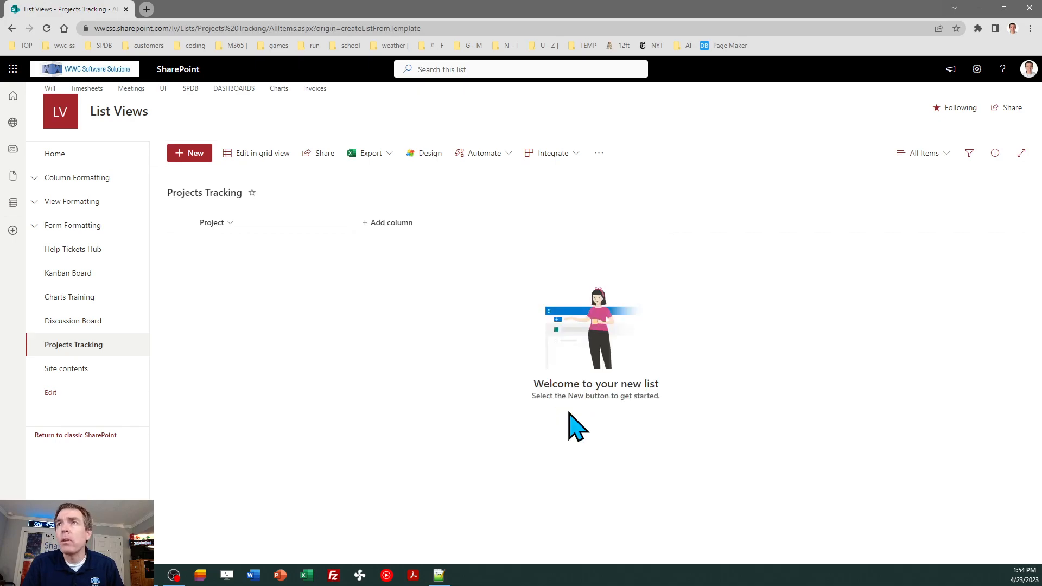
pyautogui.write('Summary')
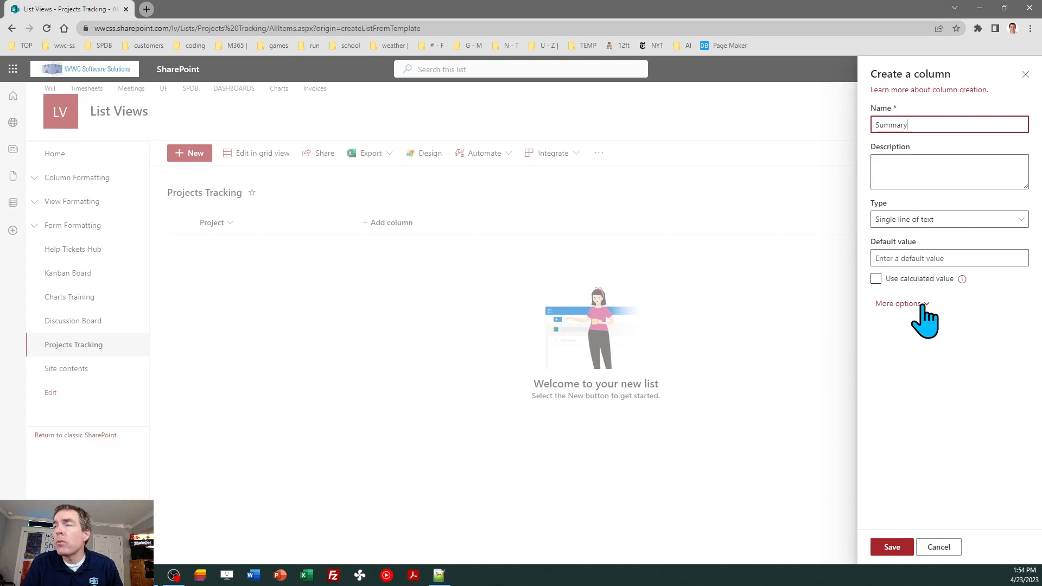
pyautogui.click(893, 548)
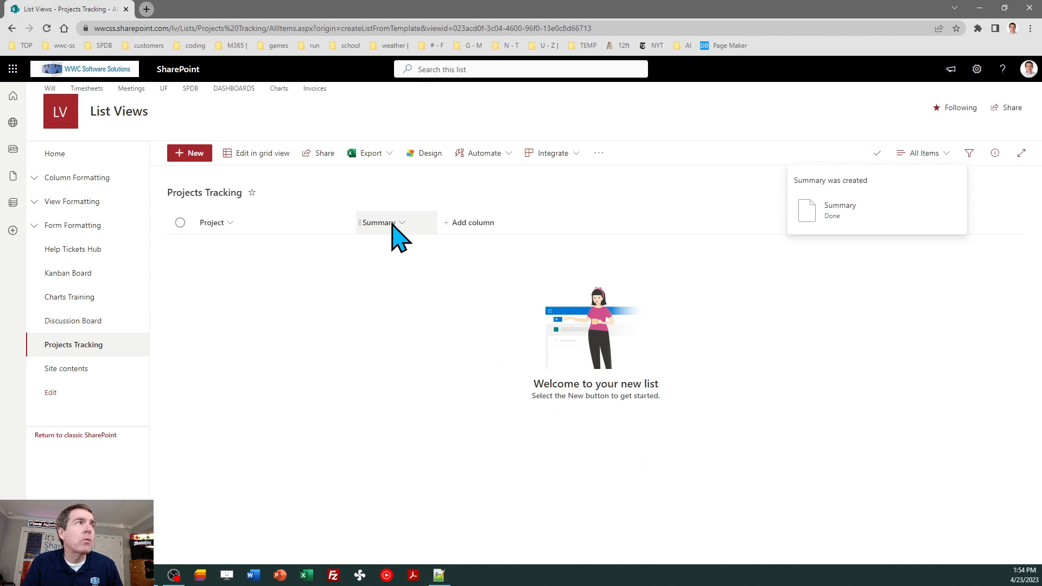
pyautogui.click(490, 223)
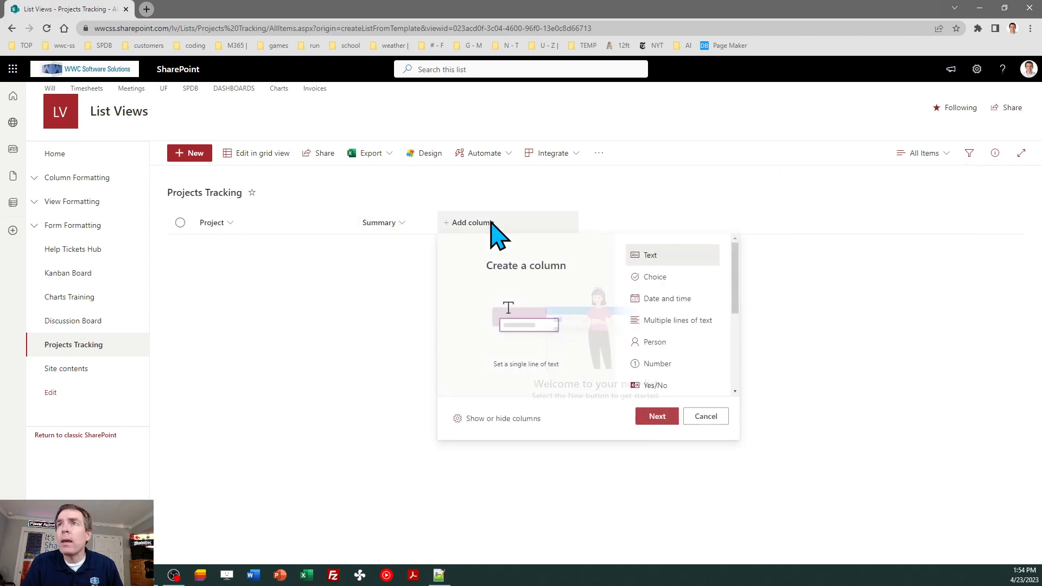
# Start a Choice column named 'Category'
pyautogui.click(656, 279)
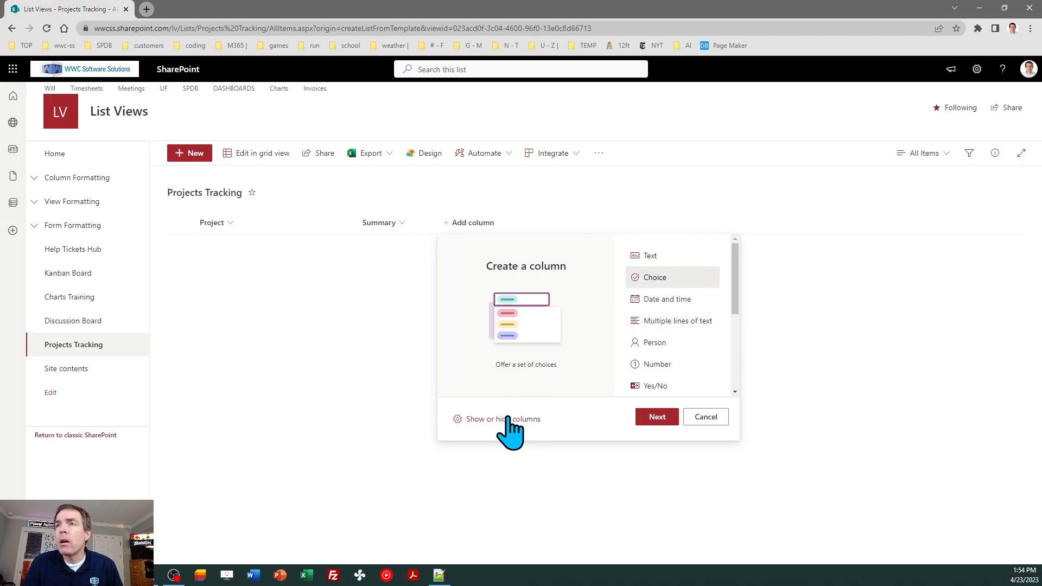
pyautogui.click(651, 420)
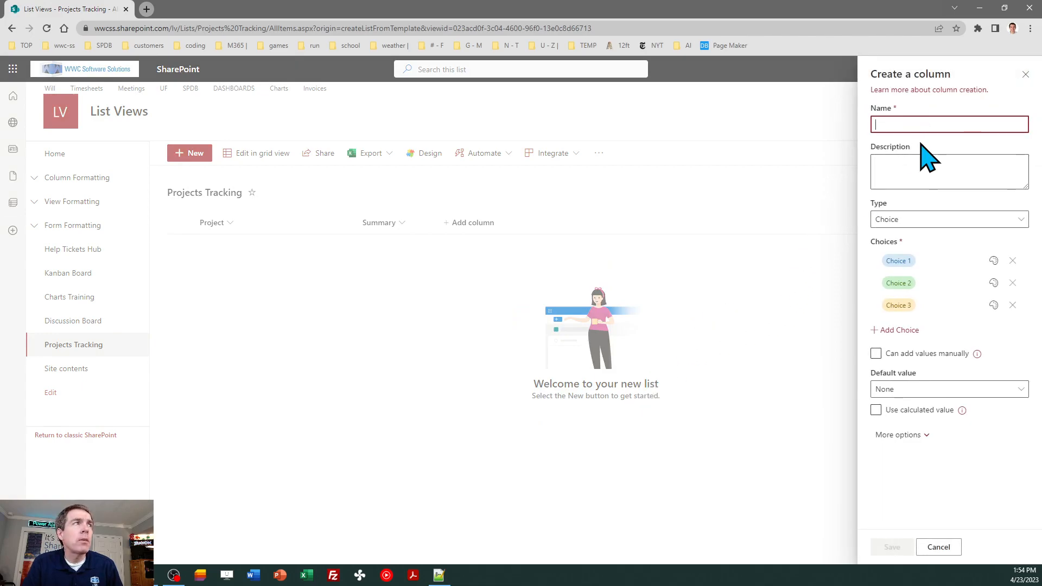
pyautogui.write('Category')
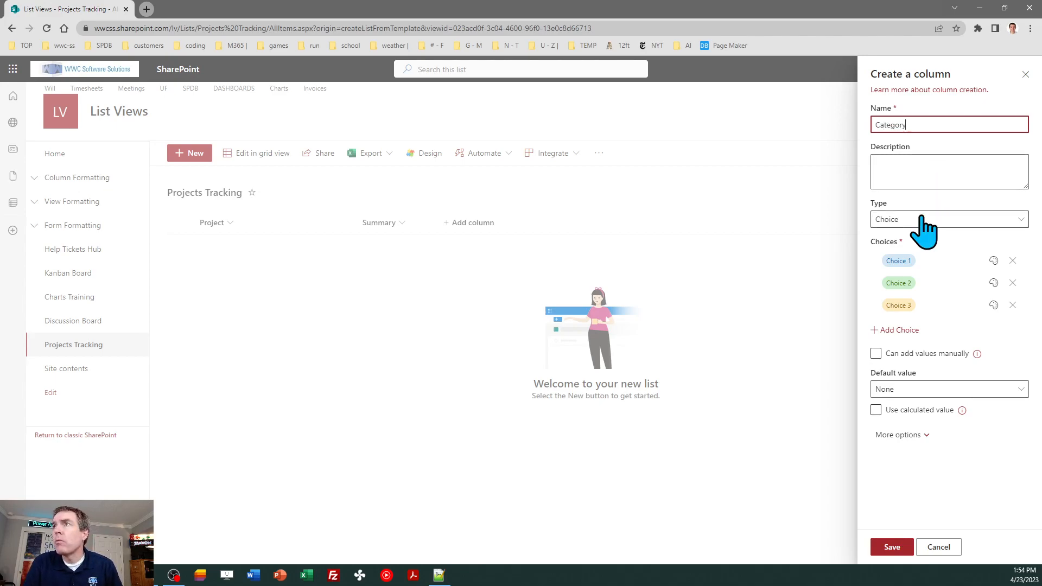
# Set its choices to Technology, Sales and Marketing and save the column
pyautogui.click(917, 259)
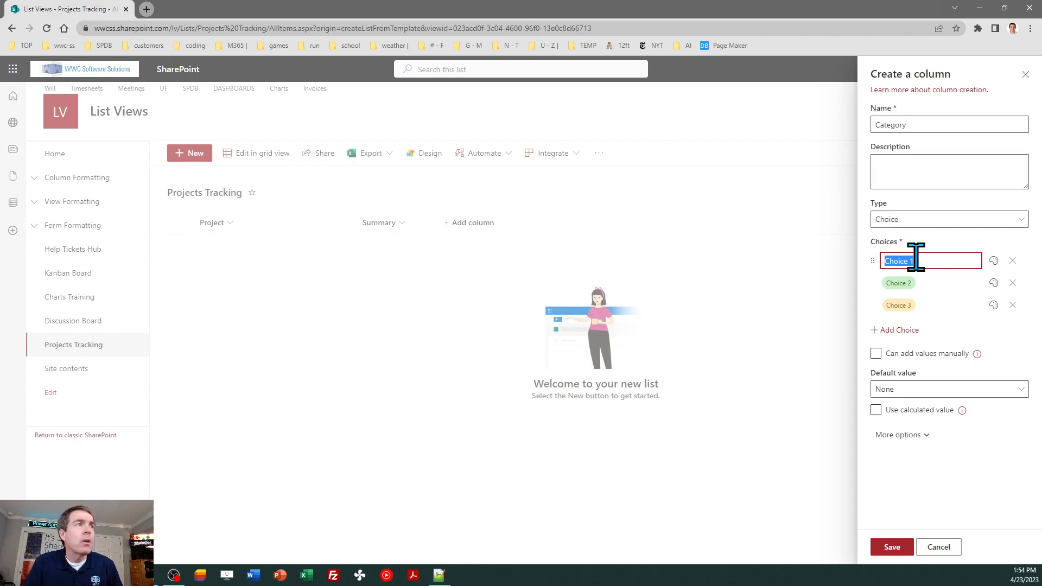
pyautogui.write('Tec')
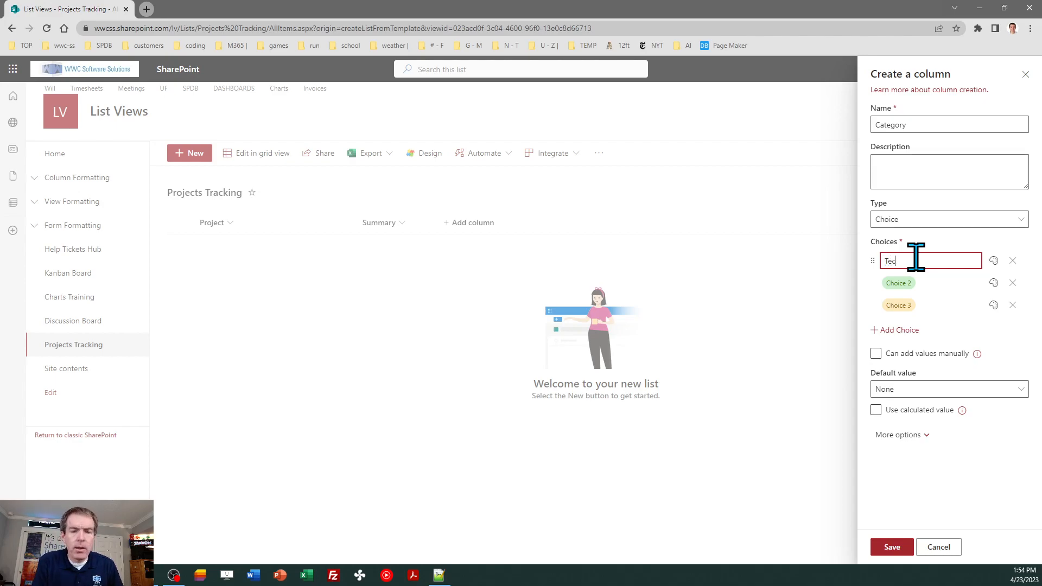
pyautogui.write('hnology')
pyautogui.press('Tab')
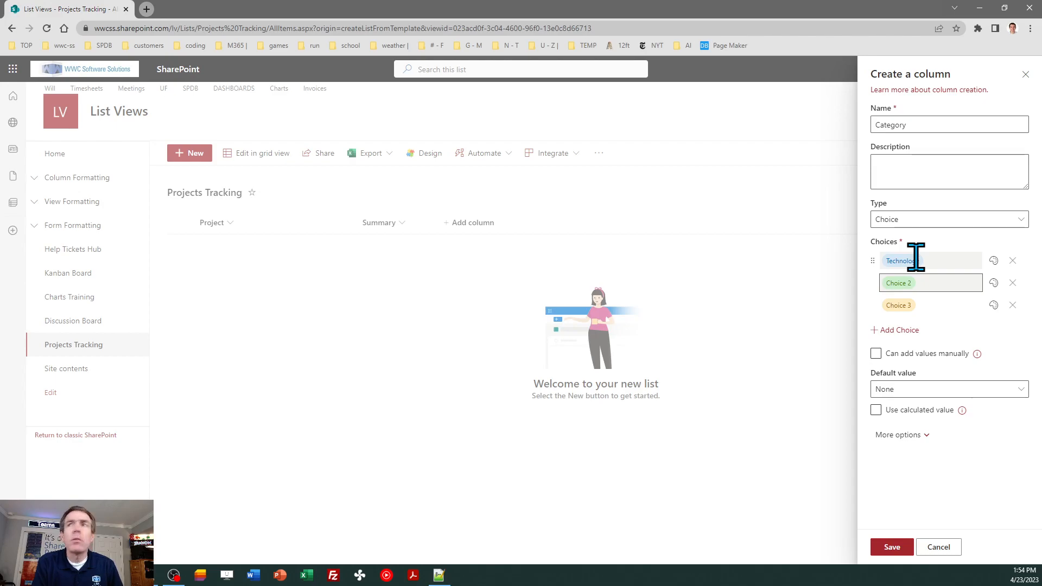
pyautogui.click(917, 282)
pyautogui.write('Sales')
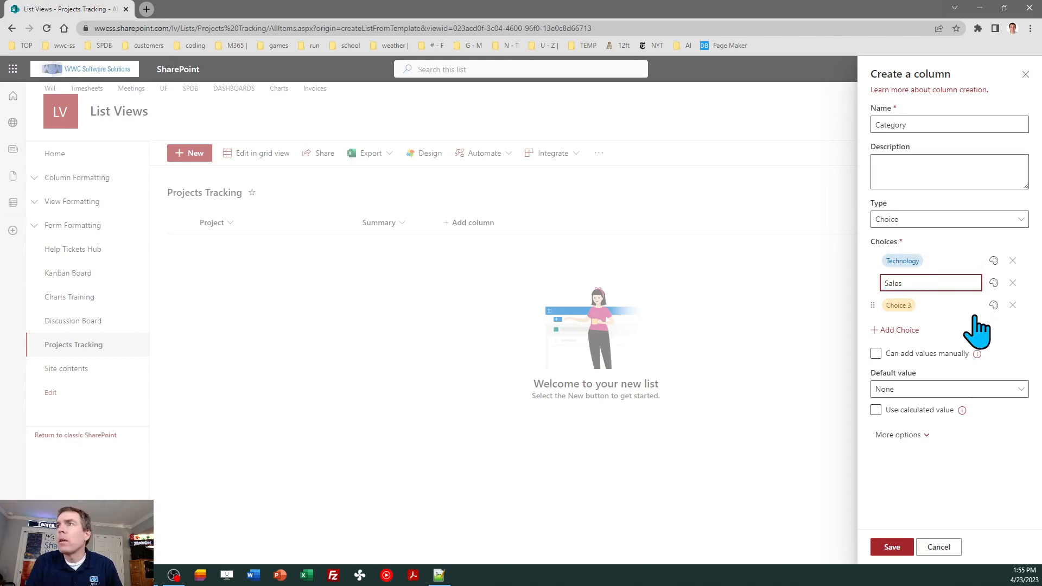
pyautogui.click(915, 304)
pyautogui.write('M')
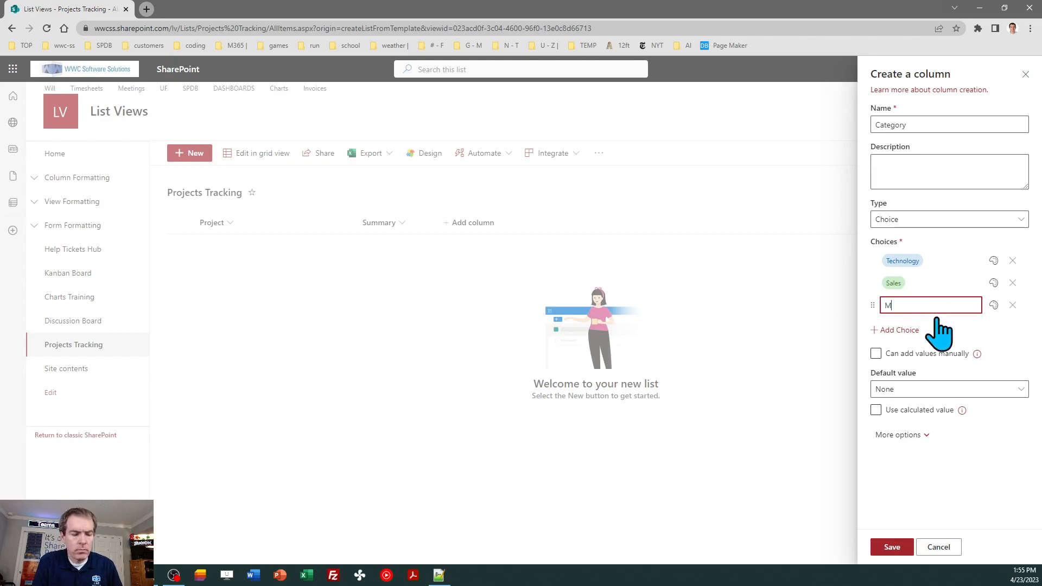
pyautogui.write('arketing')
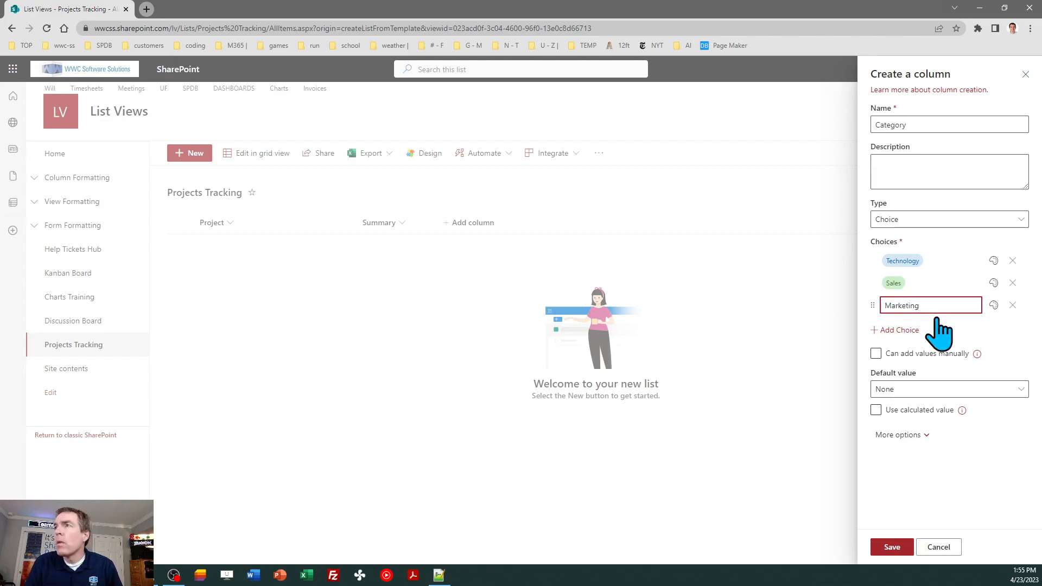
pyautogui.click(992, 330)
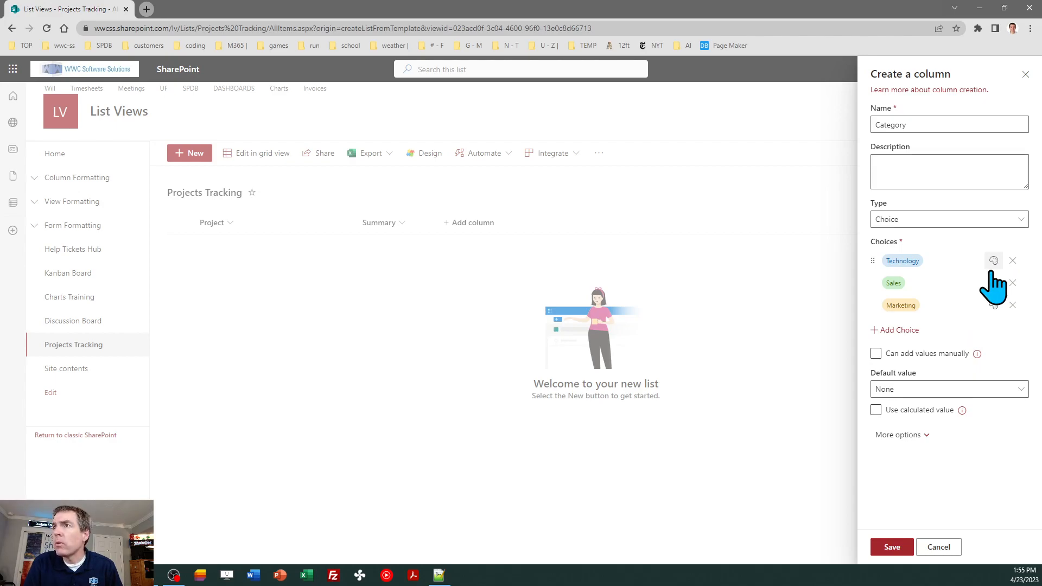
pyautogui.click(897, 546)
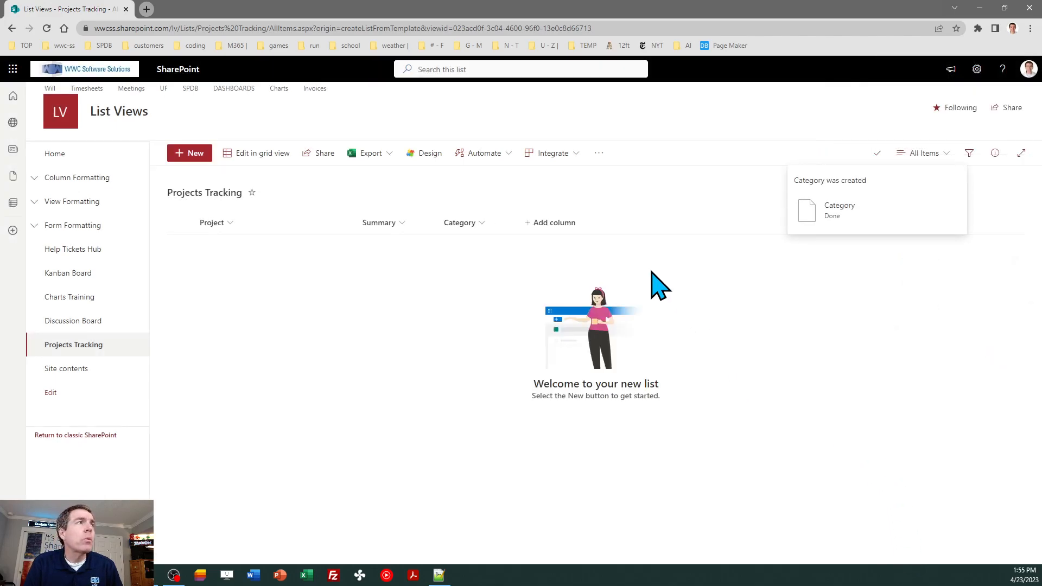
# Add a Date and time column named 'Due', then begin a multiple-lines-of-text column
pyautogui.click(561, 224)
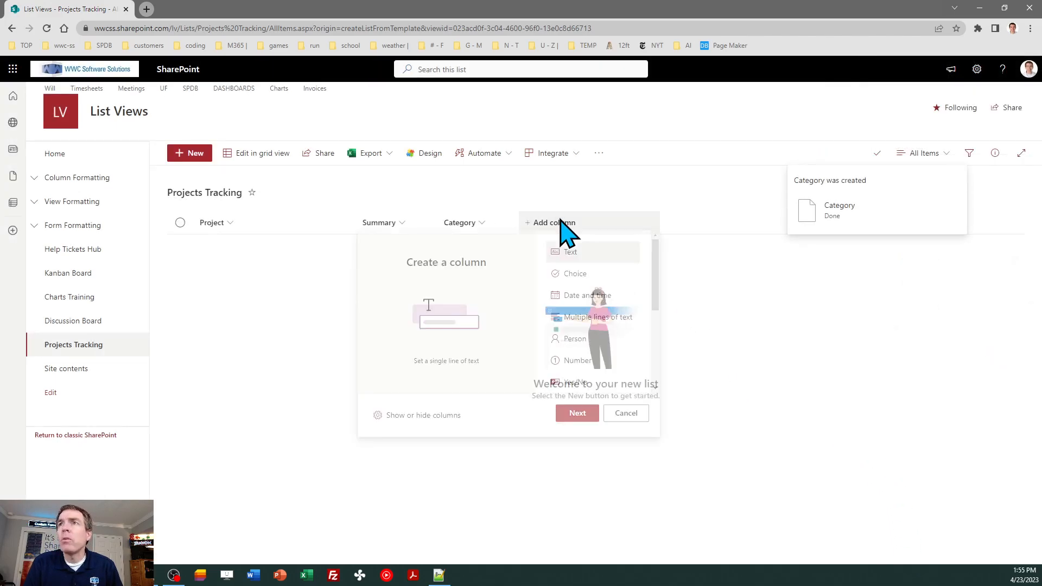
pyautogui.click(597, 299)
pyautogui.click(577, 417)
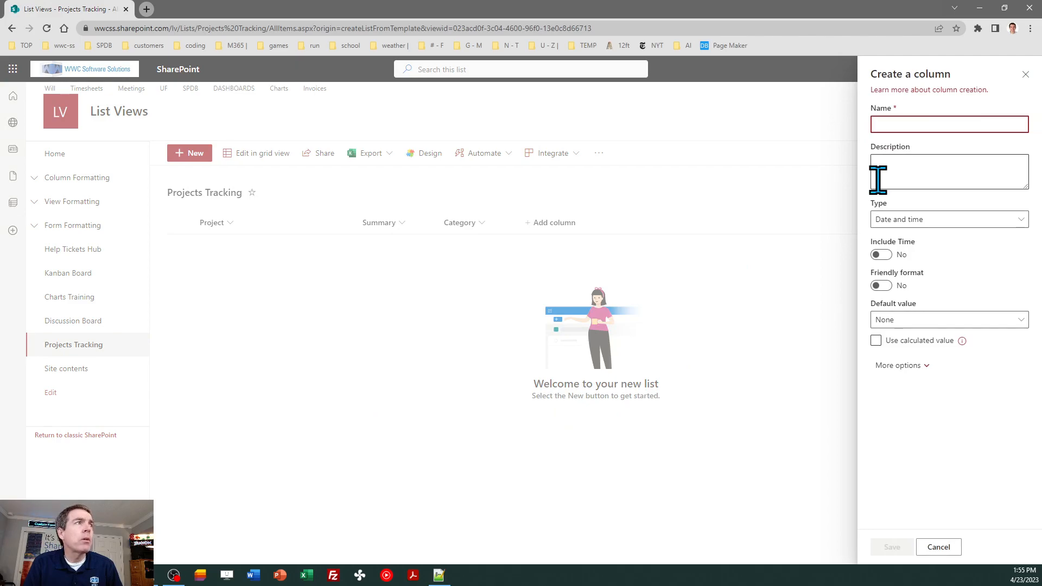
pyautogui.write('Due')
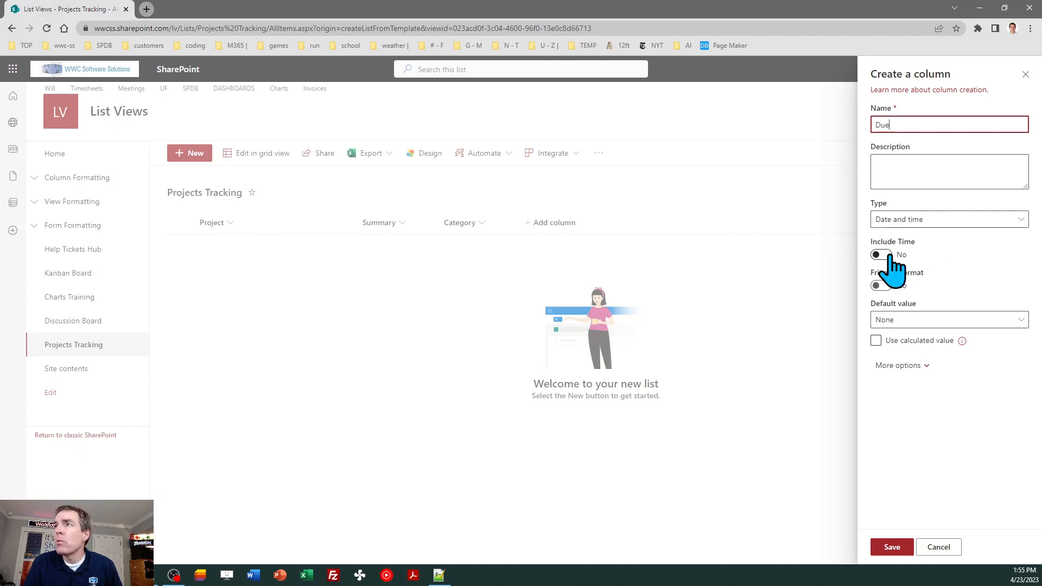
pyautogui.click(892, 548)
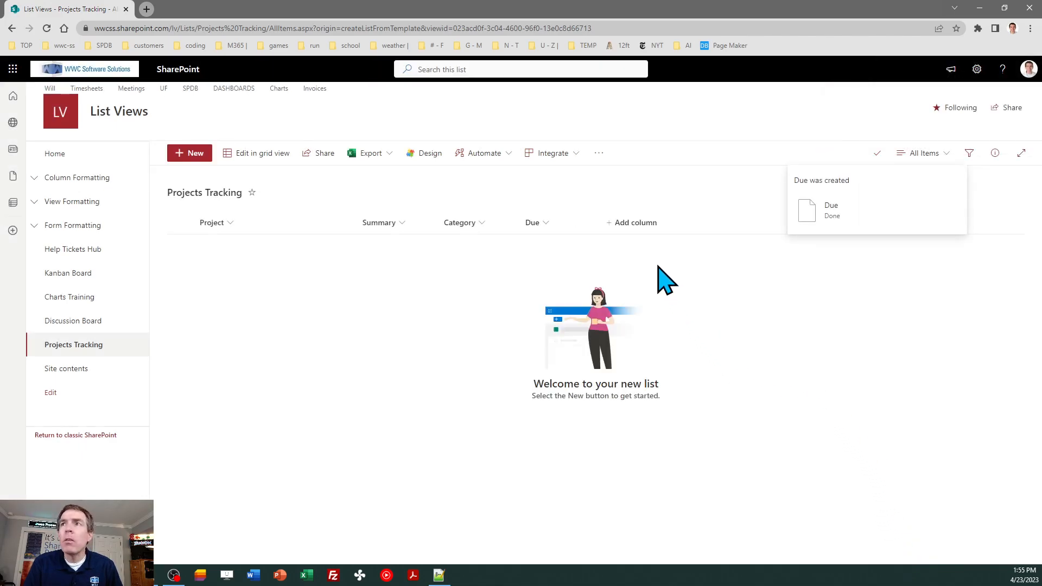
pyautogui.click(635, 223)
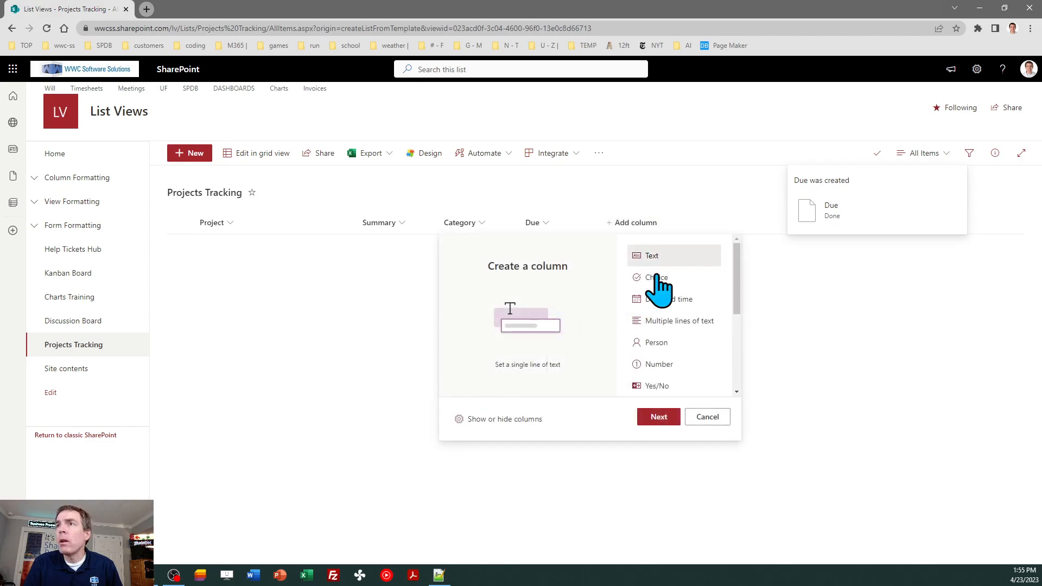
pyautogui.click(692, 321)
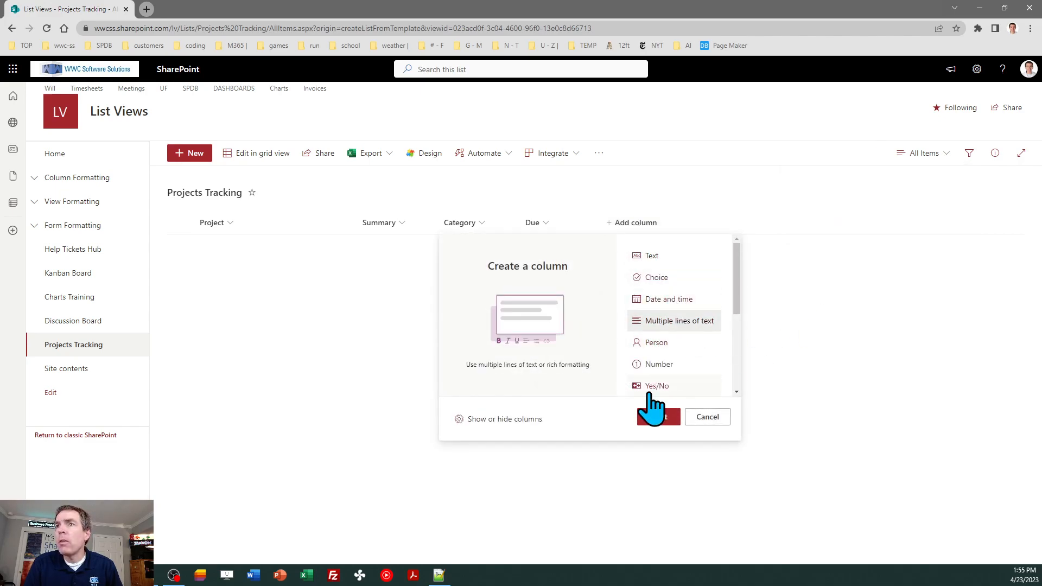
# Name the multi-line text column 'Description' and save it
pyautogui.click(662, 417)
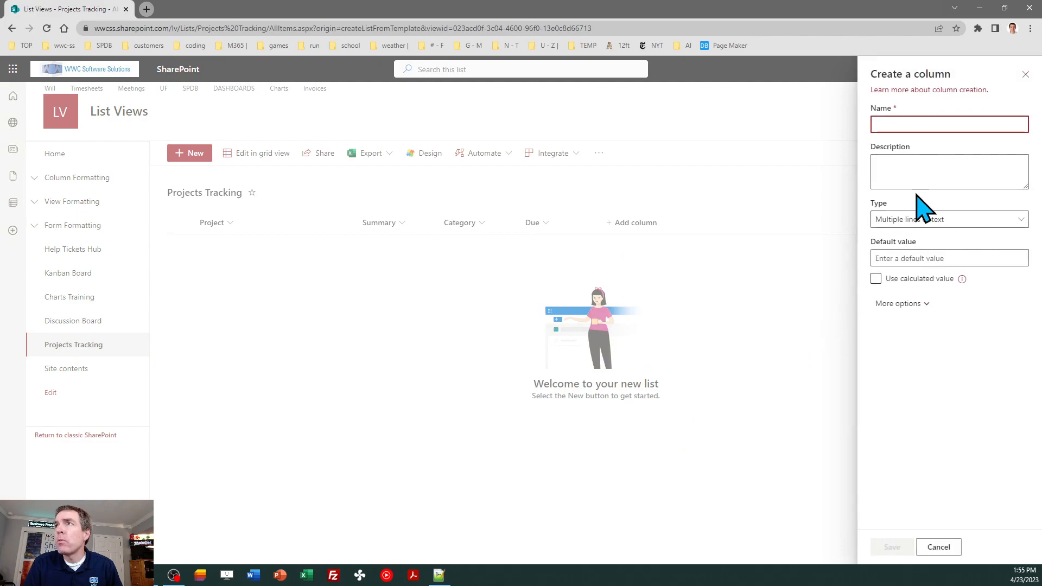
pyautogui.write('Description')
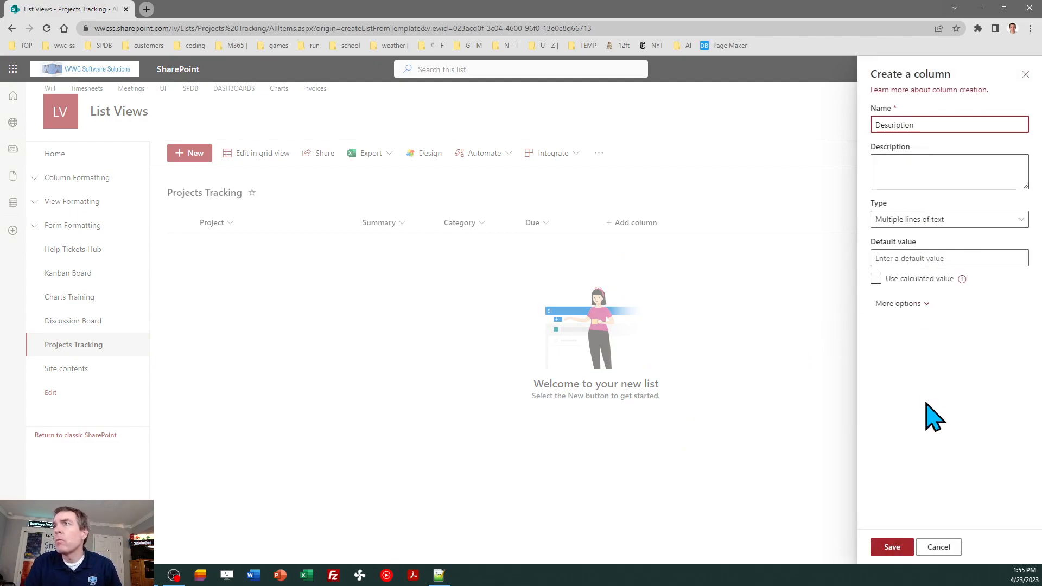
pyautogui.click(893, 548)
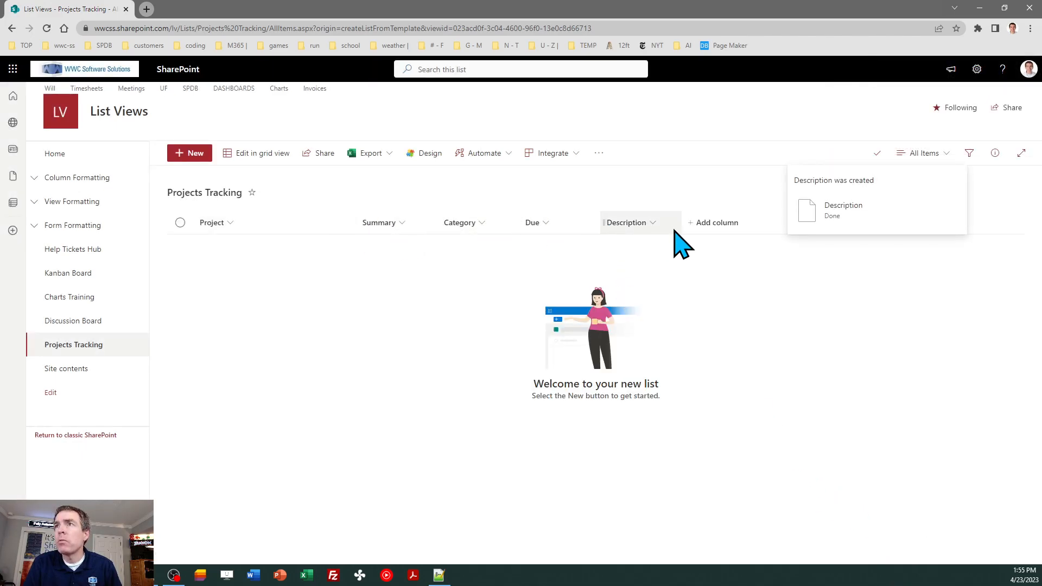
# Add a Person column named 'Manager', then start another column
pyautogui.click(717, 222)
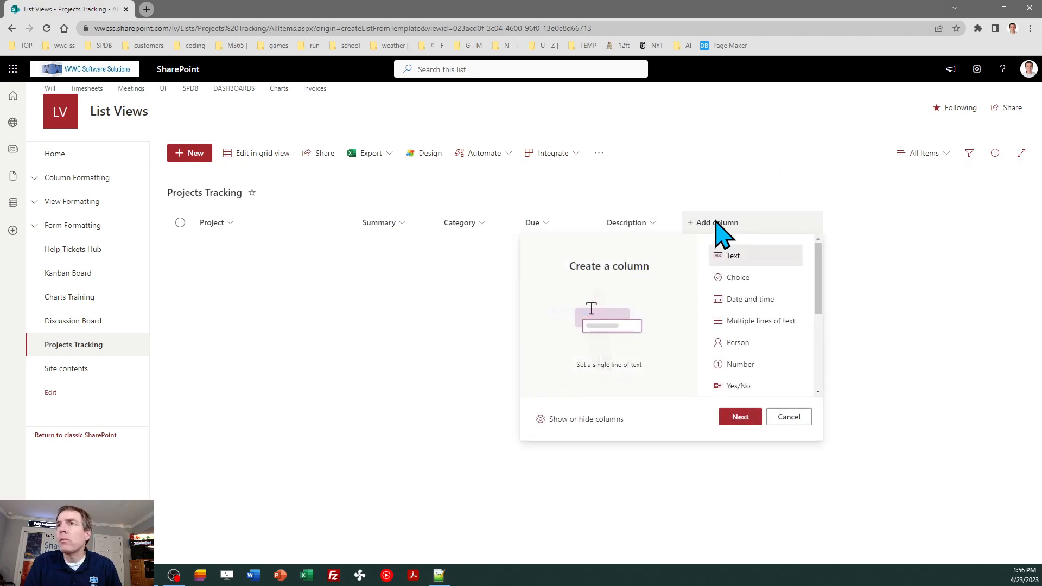
pyautogui.click(745, 345)
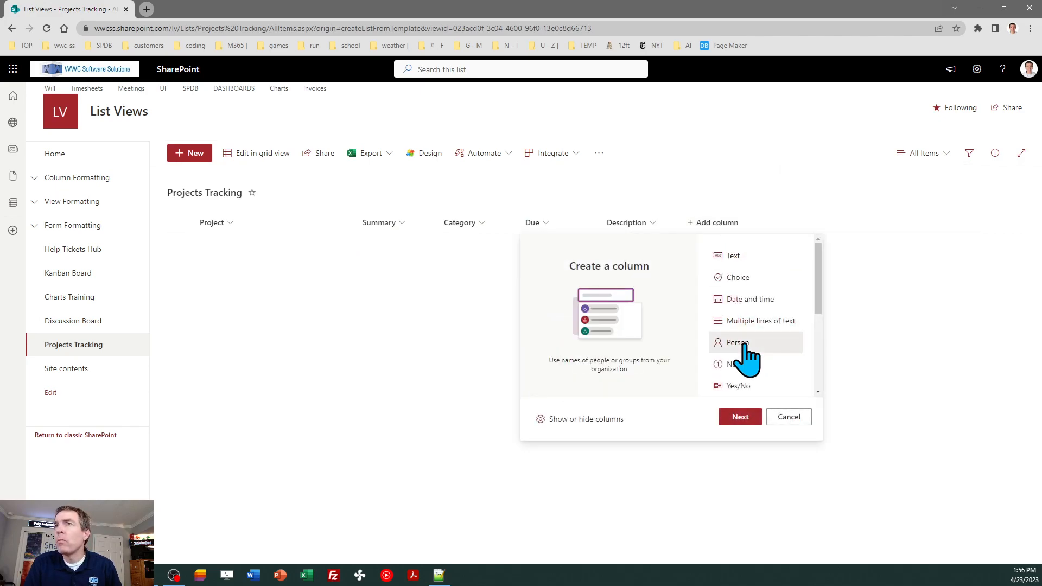
pyautogui.click(733, 418)
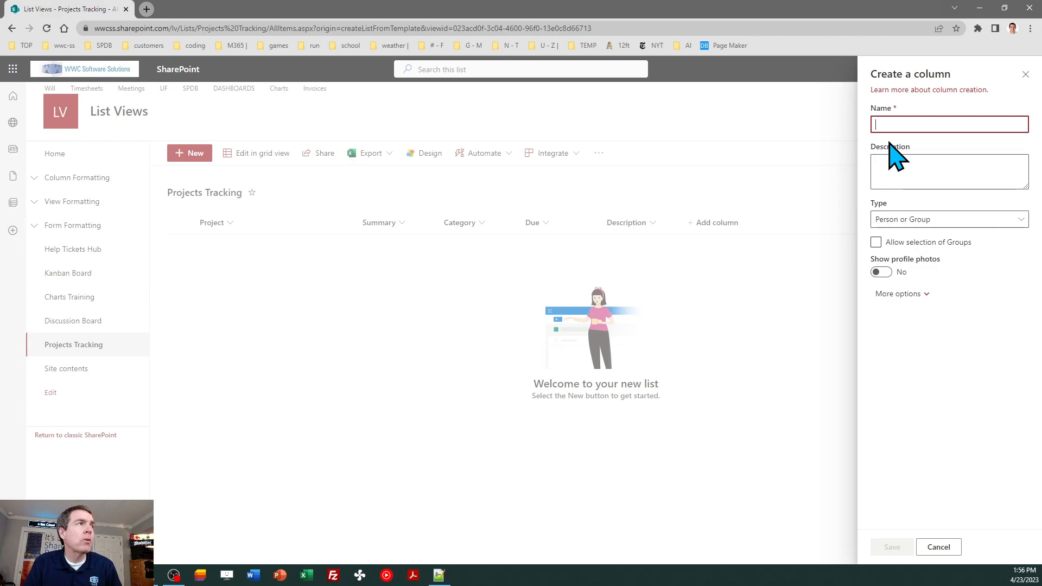
pyautogui.write('Manager')
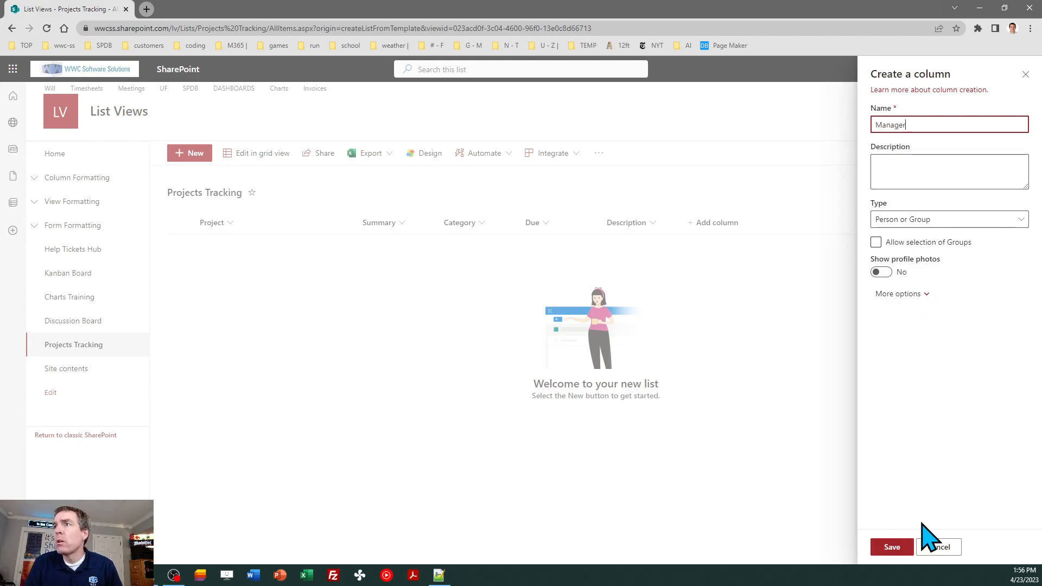
pyautogui.click(899, 547)
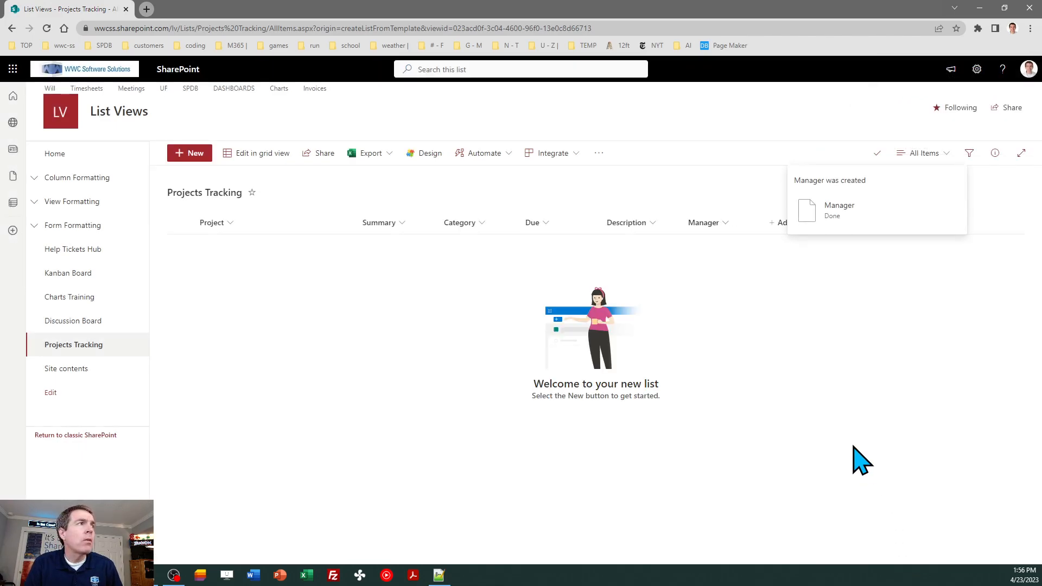
pyautogui.click(775, 223)
# Add a Number column named Quantity to the list
pyautogui.click(823, 364)
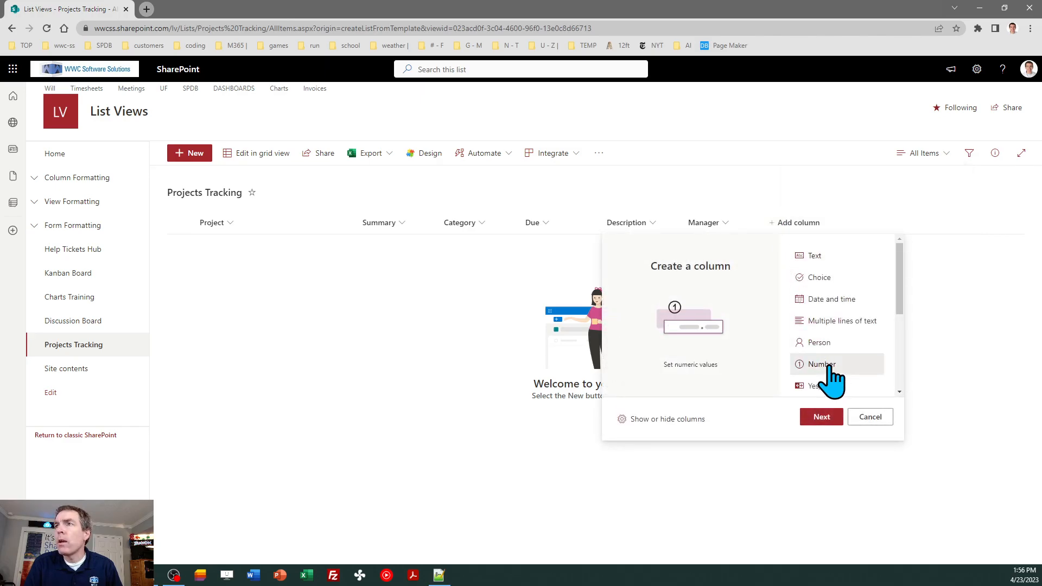
pyautogui.click(822, 418)
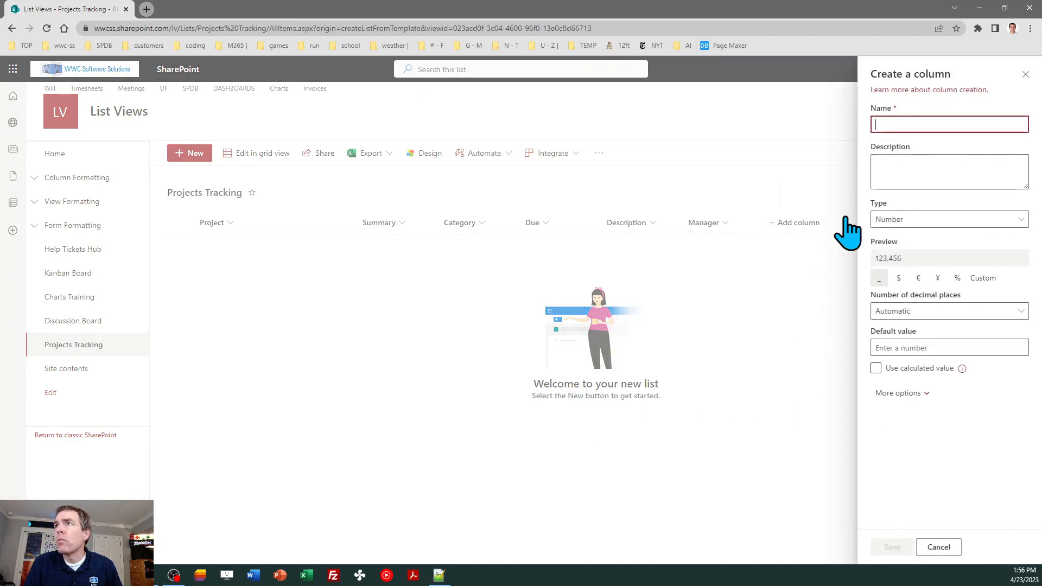
pyautogui.write('Quantity')
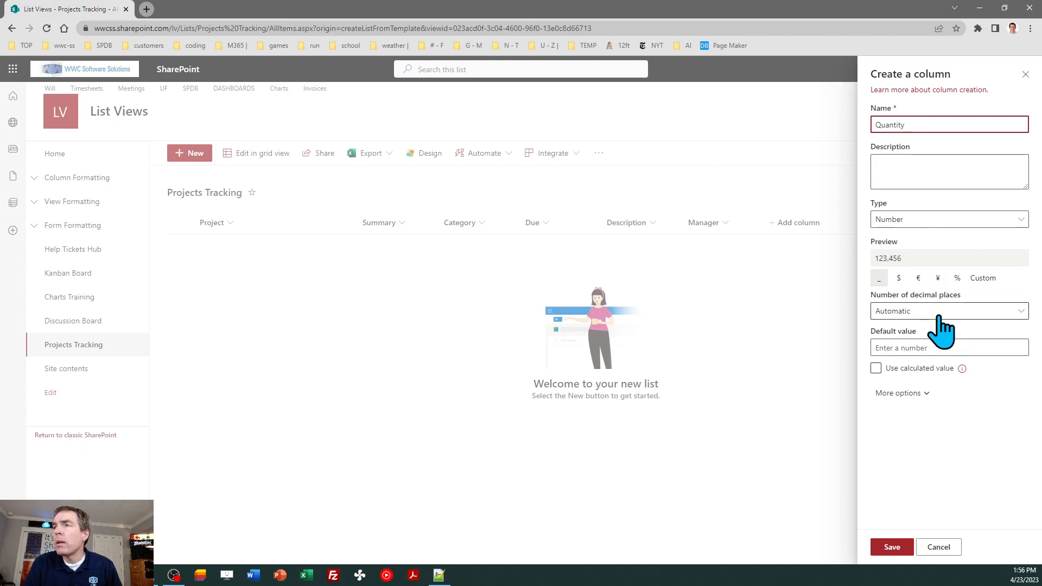
pyautogui.click(893, 548)
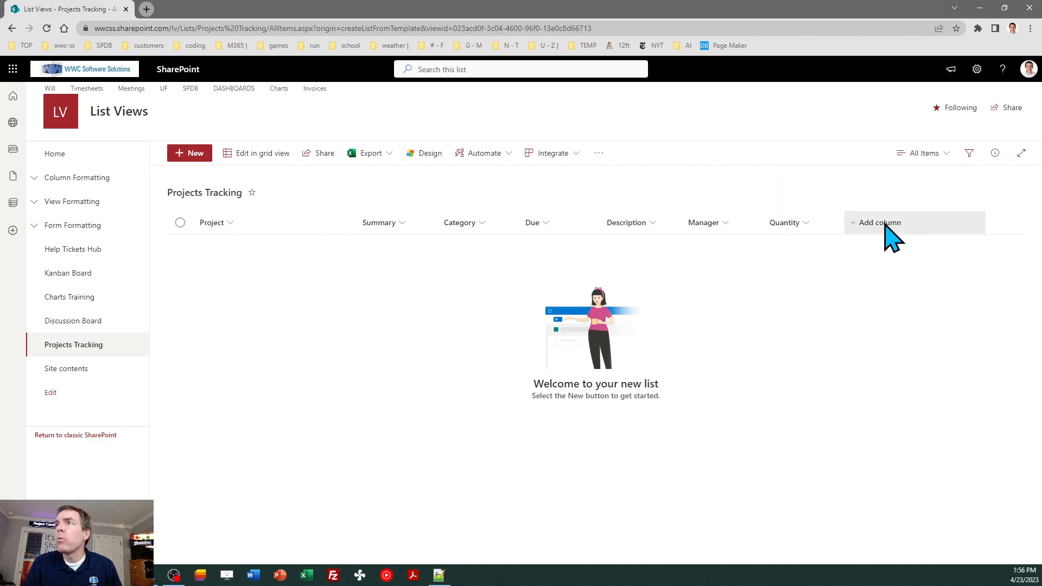
# Add a Yes/No column named Updates with its default value set to No
pyautogui.click(891, 237)
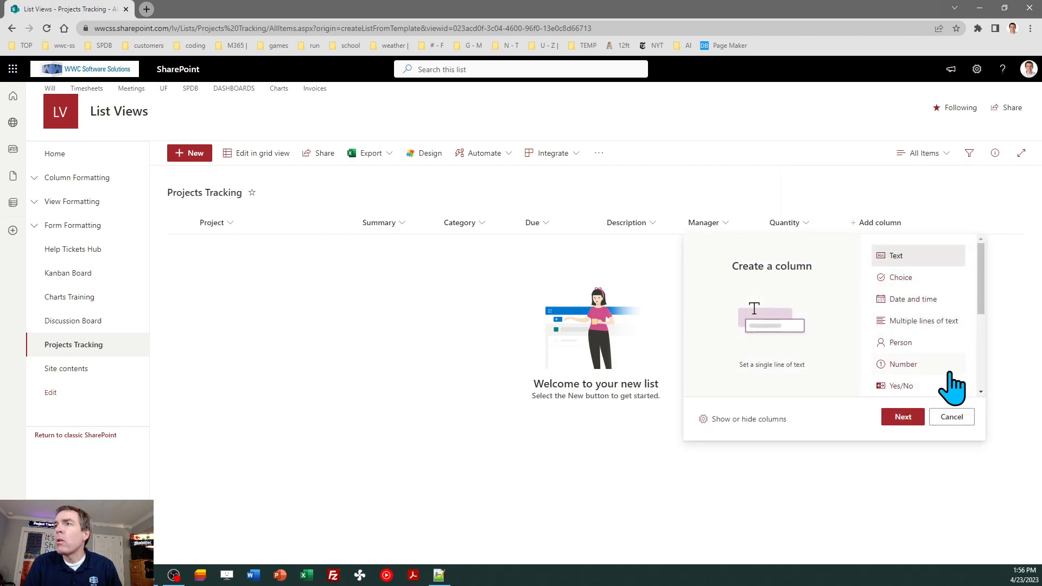
pyautogui.click(898, 386)
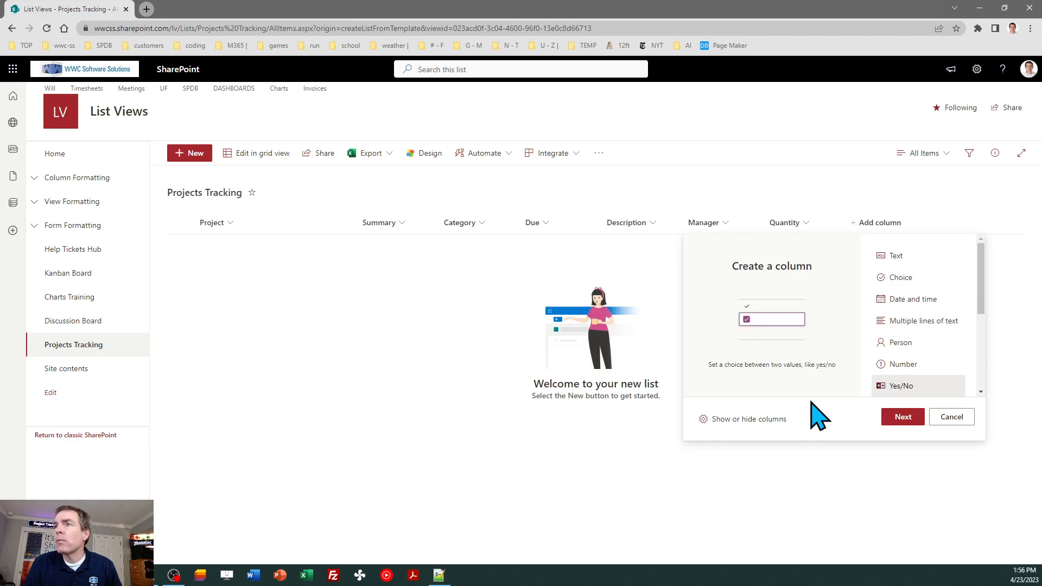
pyautogui.click(902, 416)
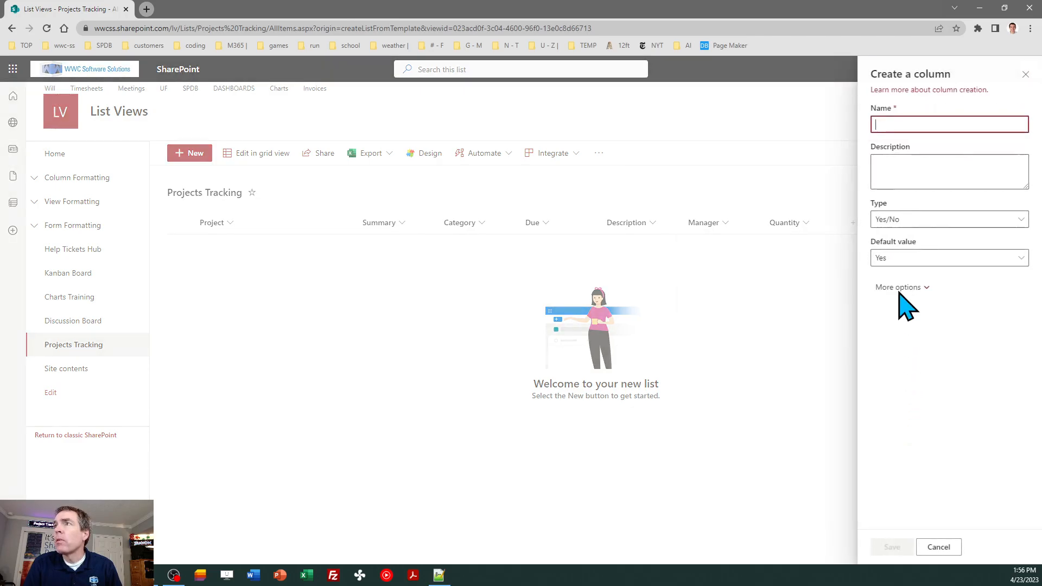
pyautogui.write('Updates')
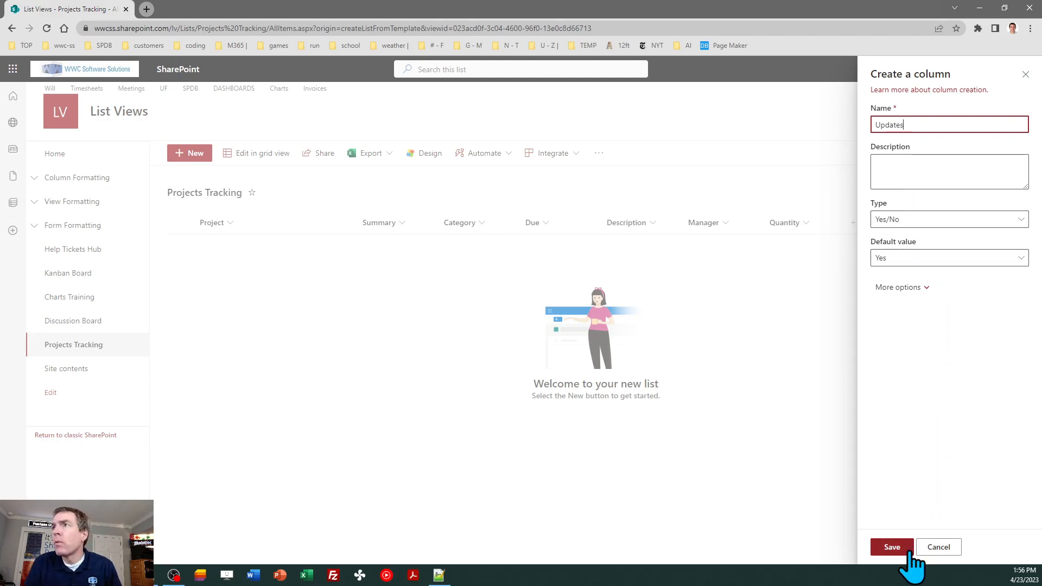
pyautogui.click(937, 260)
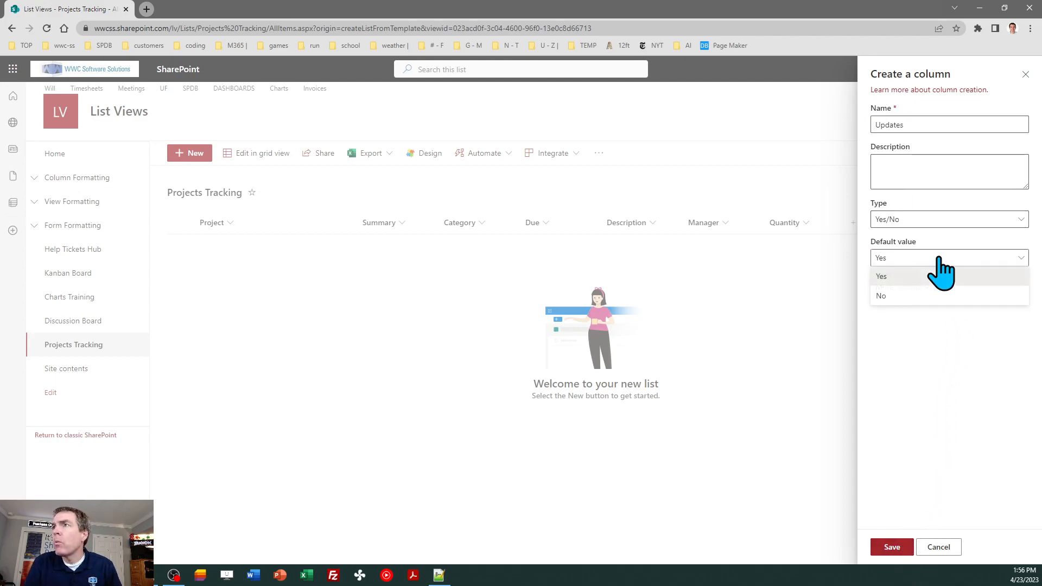
pyautogui.click(913, 296)
pyautogui.click(893, 547)
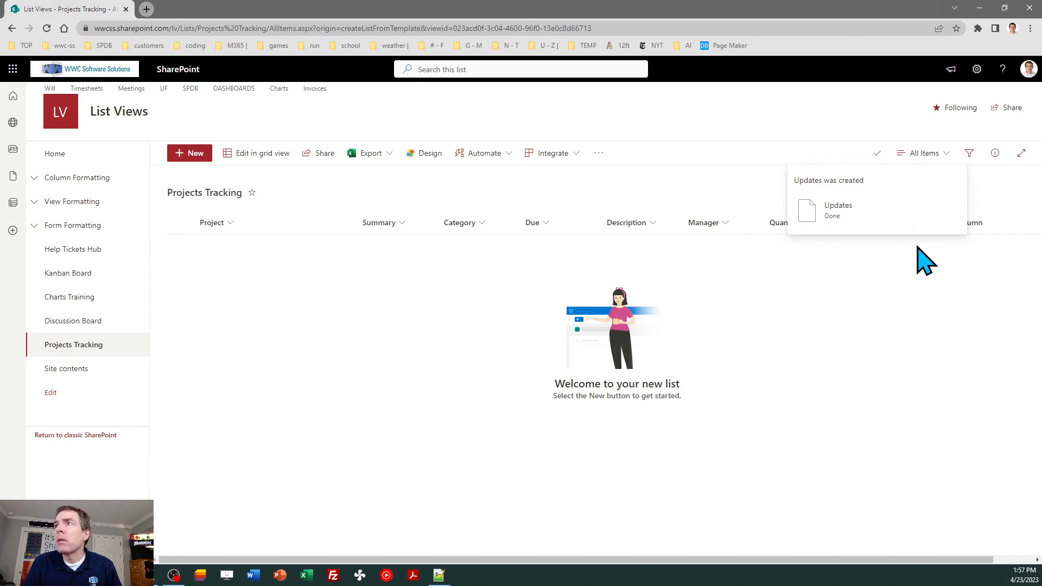
# Browse the column types in the Create a column panel, then cancel without adding one
pyautogui.click(982, 227)
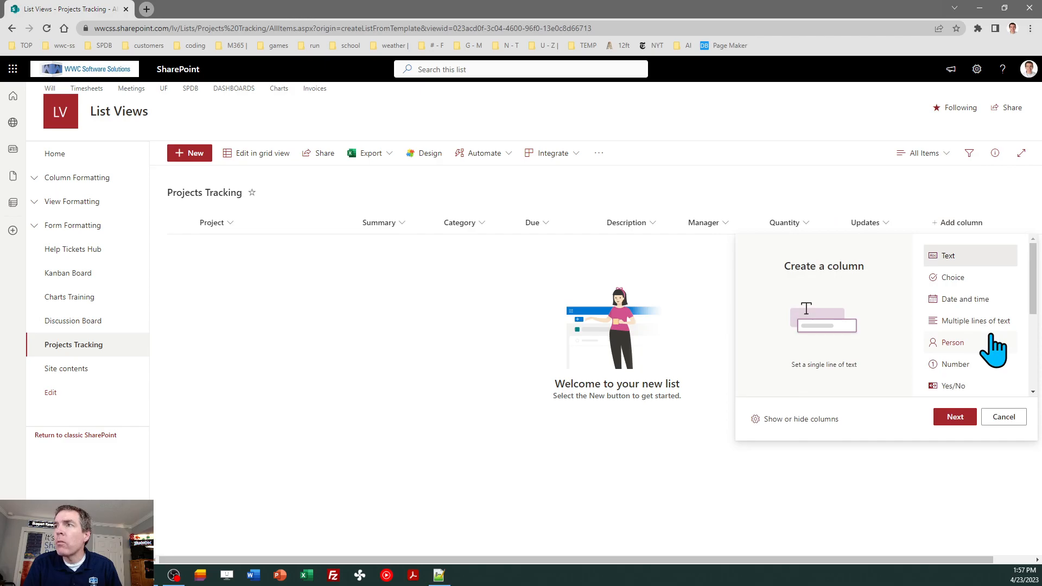
pyautogui.moveTo(1038, 308); pyautogui.dragTo(1037, 333)
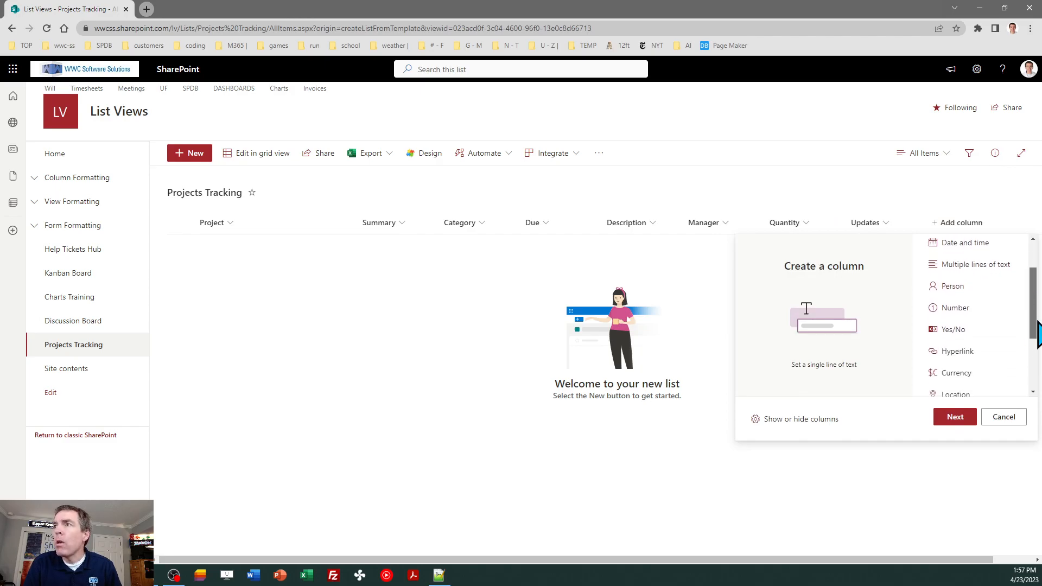
pyautogui.moveTo(1038, 334); pyautogui.dragTo(1038, 362)
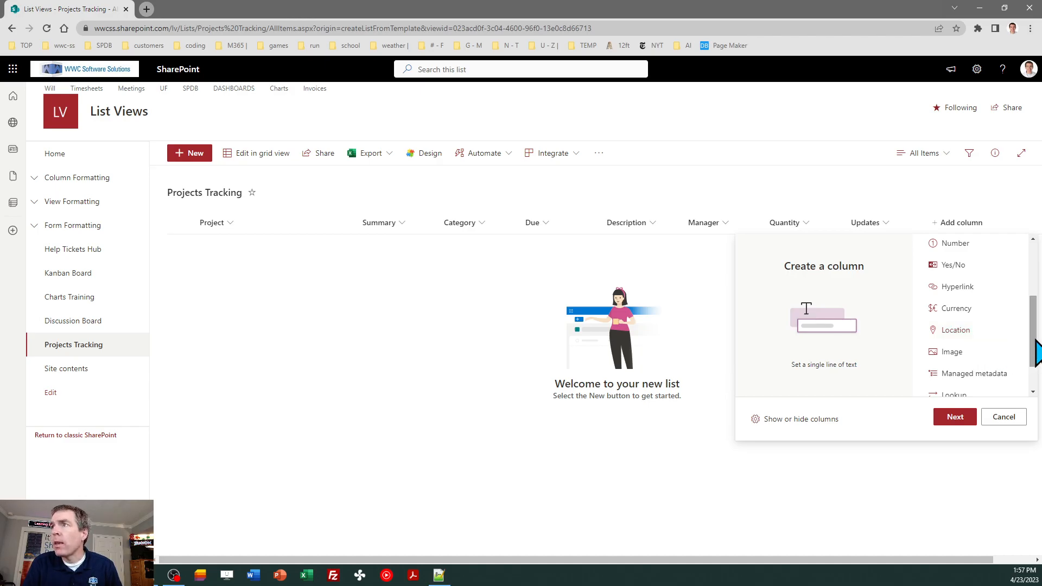
pyautogui.scroll(-1, 1035, 344)
pyautogui.scroll(-1, 1035, 342)
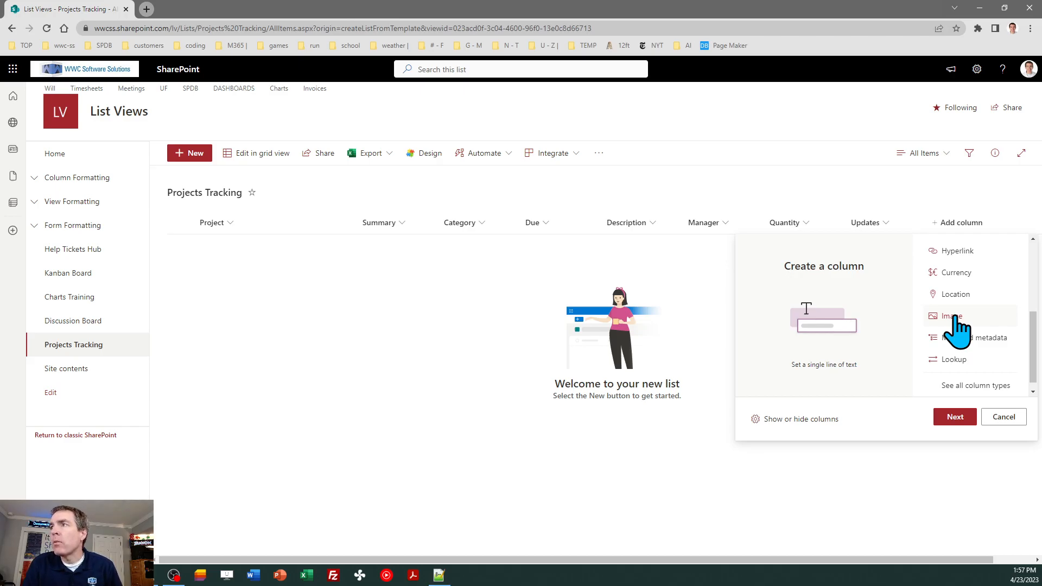
pyautogui.scroll(-1, 1035, 374)
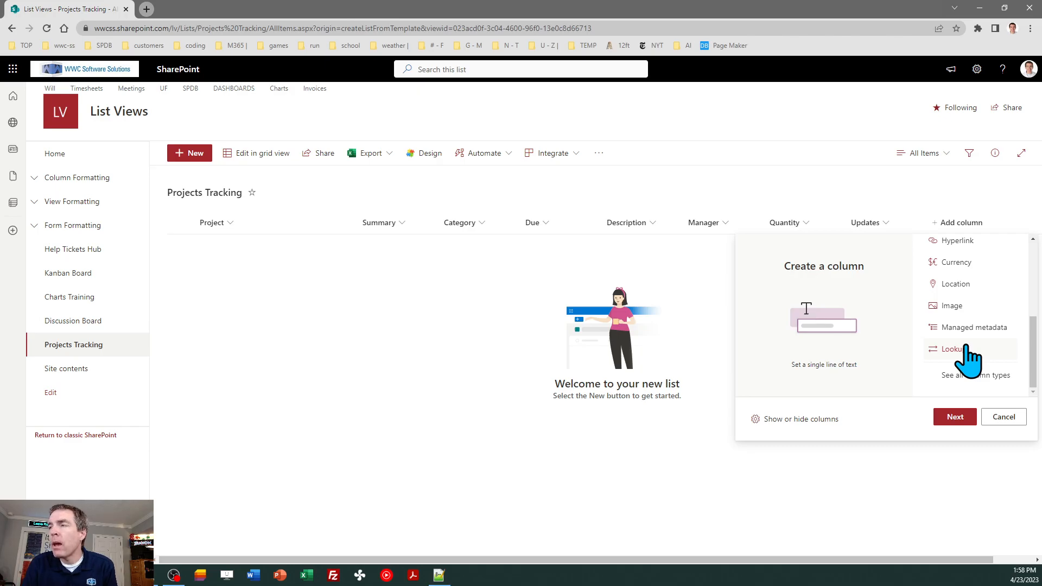
pyautogui.click(1004, 417)
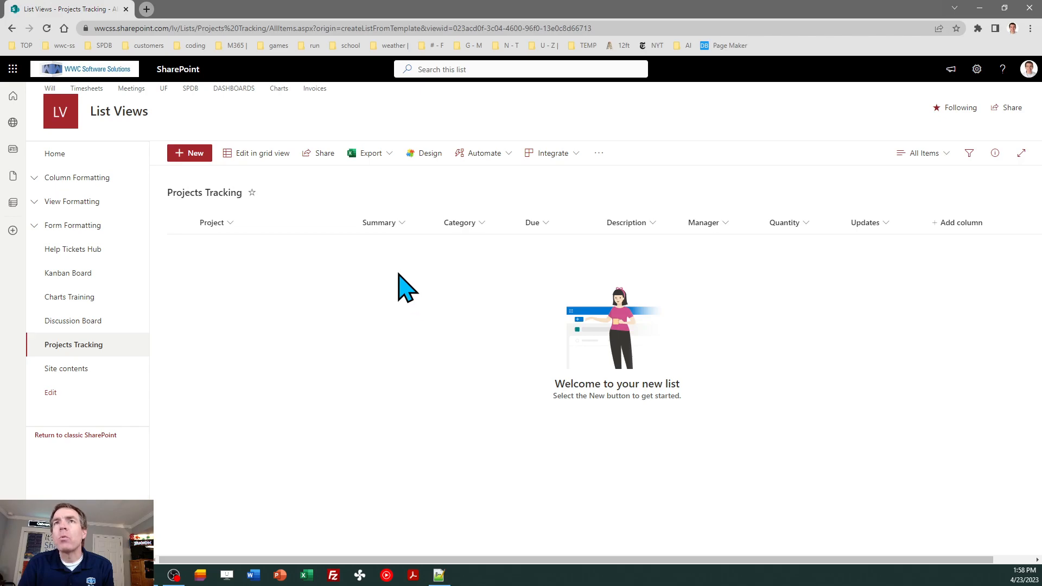
# Start a new item 'Apples Project', summary 'This is just for practice', category Sales, due 5/5/2023
pyautogui.click(194, 153)
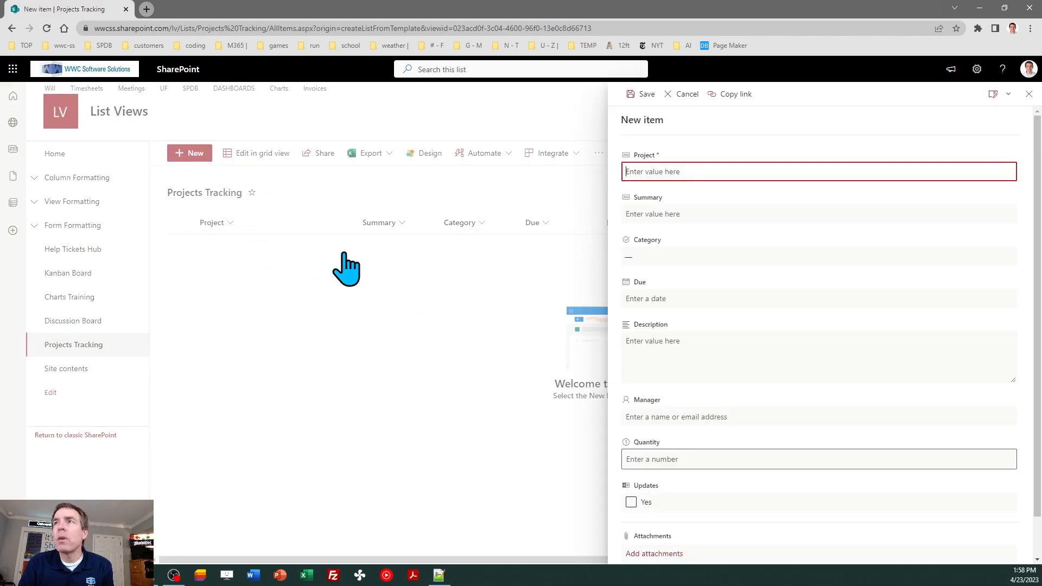
pyautogui.write('Apples Project')
pyautogui.press('Tab')
pyautogui.write('T')
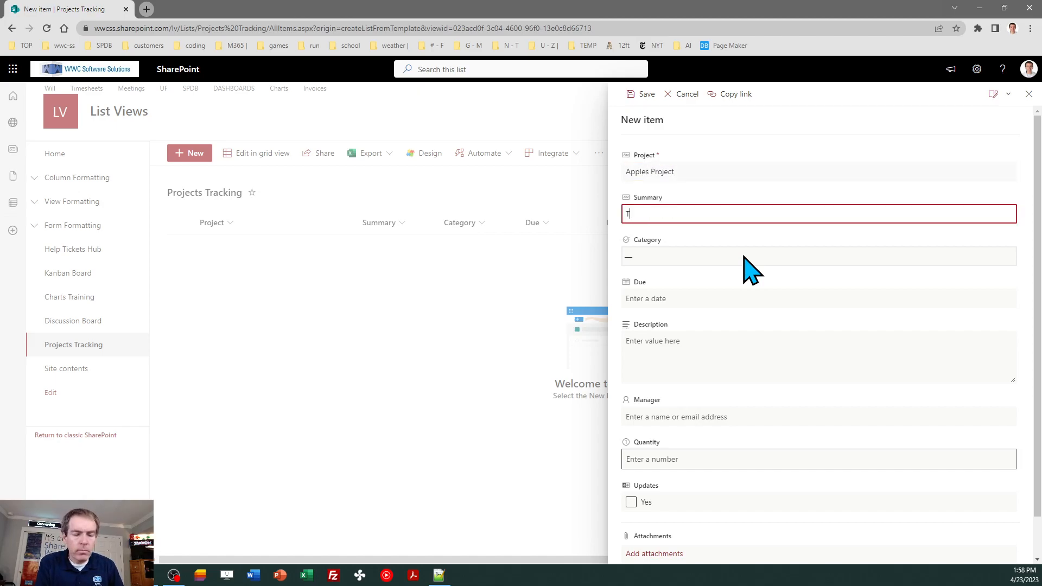
pyautogui.write('his is just for practice')
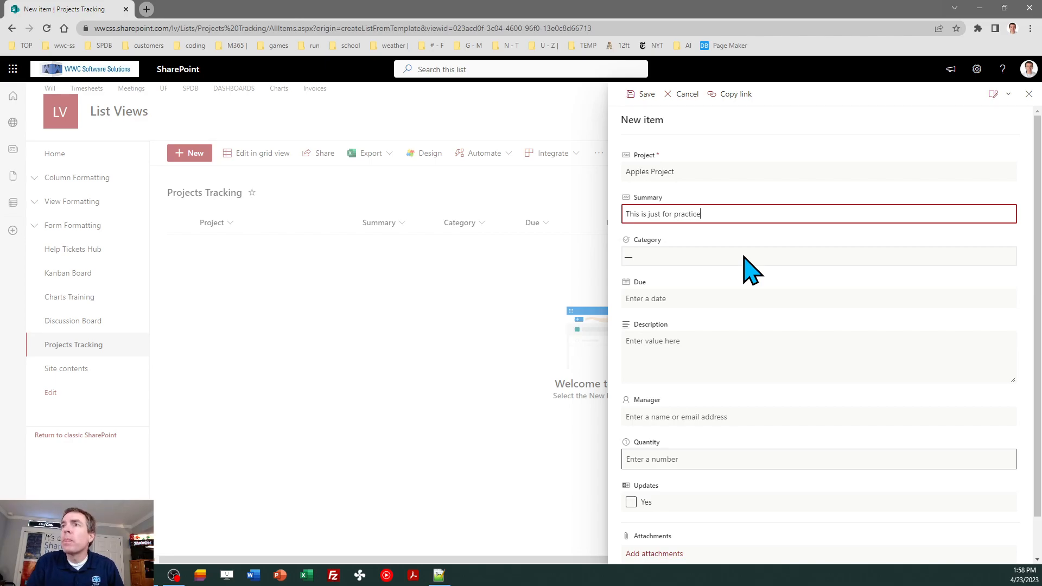
pyautogui.click(744, 256)
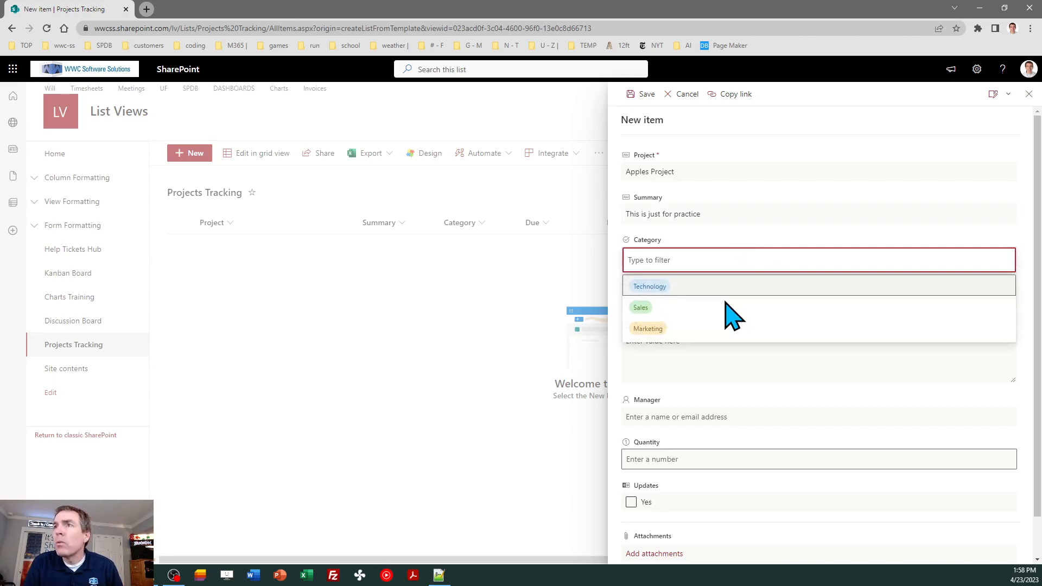
pyautogui.click(691, 303)
pyautogui.click(695, 299)
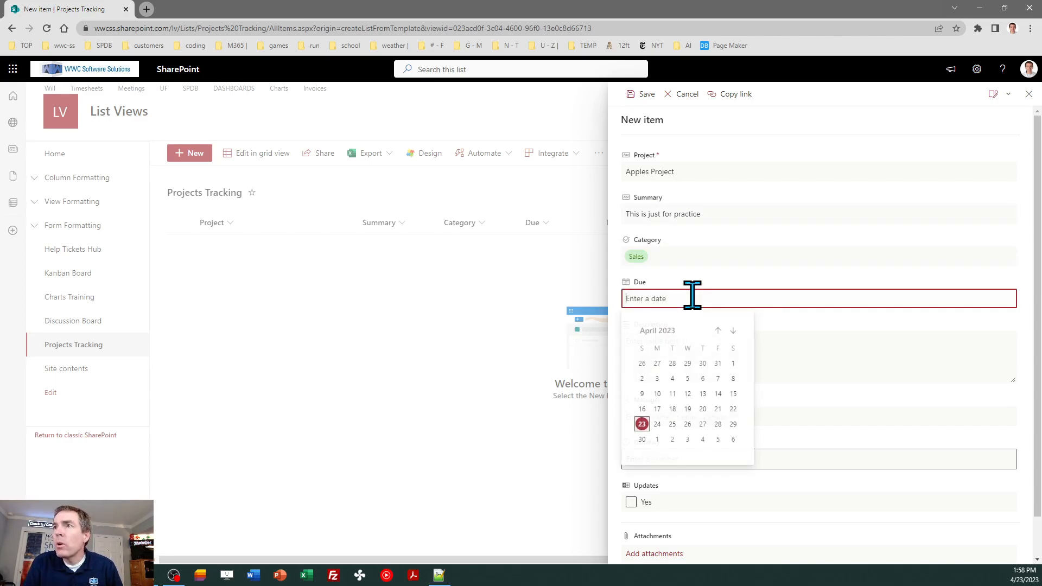
pyautogui.click(716, 441)
# Write the description 'This is just to learn!' and repeat it several times by copy-paste
pyautogui.click(695, 343)
pyautogui.write('This ')
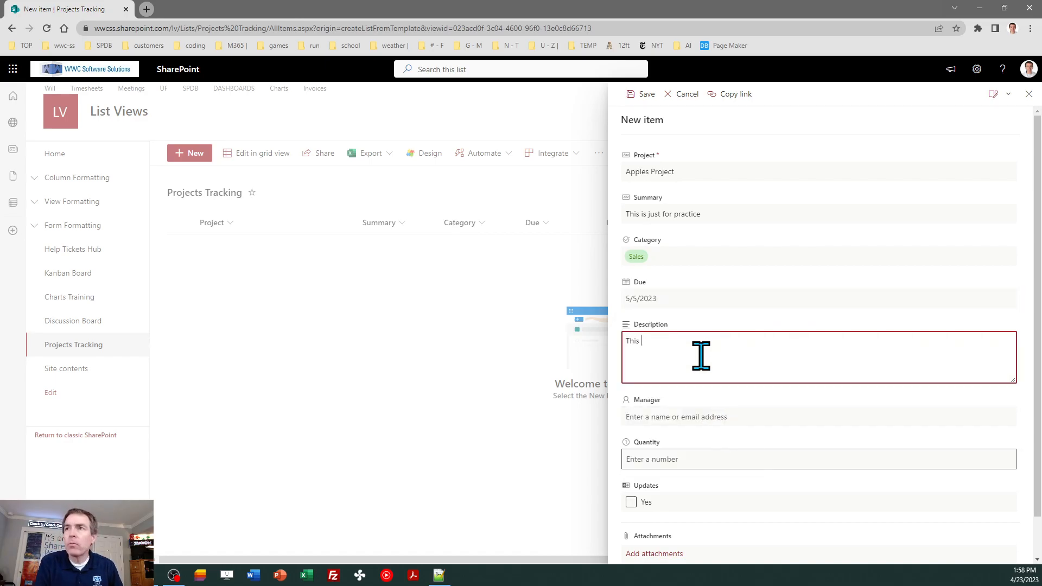
pyautogui.write('is just to learn!')
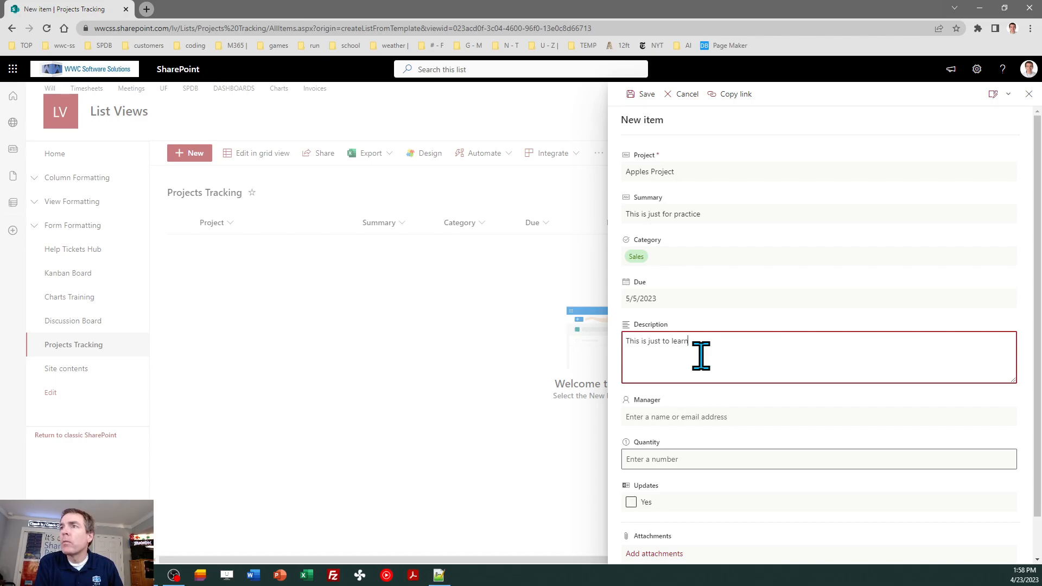
pyautogui.hotkey('ctrl', 'a')
pyautogui.press('End')
pyautogui.hotkey('ctrl', 'v')
pyautogui.hotkey('ctrl', 'v')
pyautogui.hotkey('ctrl', 'v')
pyautogui.hotkey('ctrl', 'v')
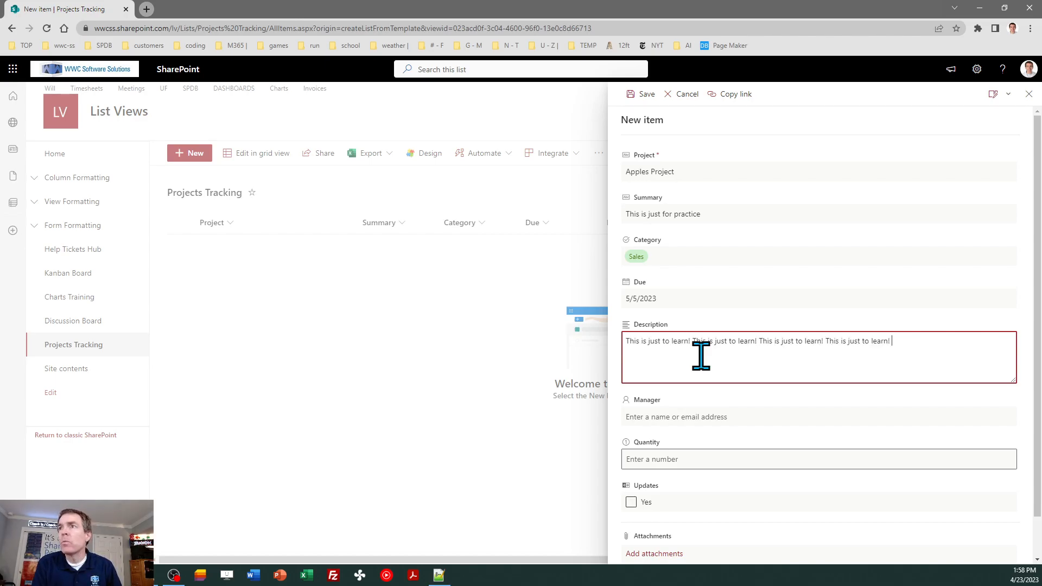
pyautogui.hotkey('ctrl', 'a')
pyautogui.hotkey('ctrl', 'c')
pyautogui.press('End')
pyautogui.hotkey('ctrl', 'v')
pyautogui.hotkey('ctrl', 'v')
# Pick the project manager, set quantity 500, check Updates, and save the item
pyautogui.click(687, 417)
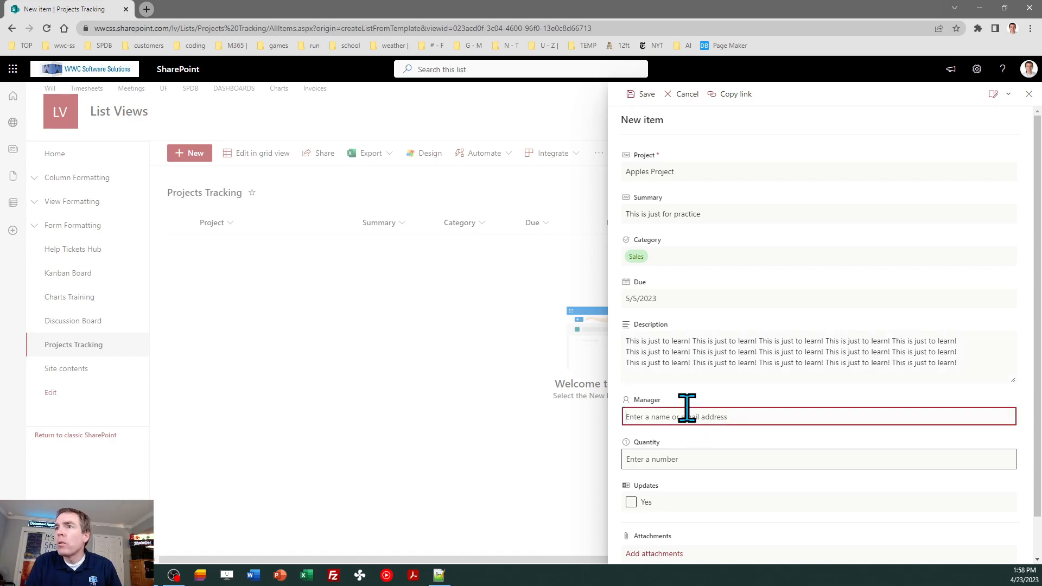
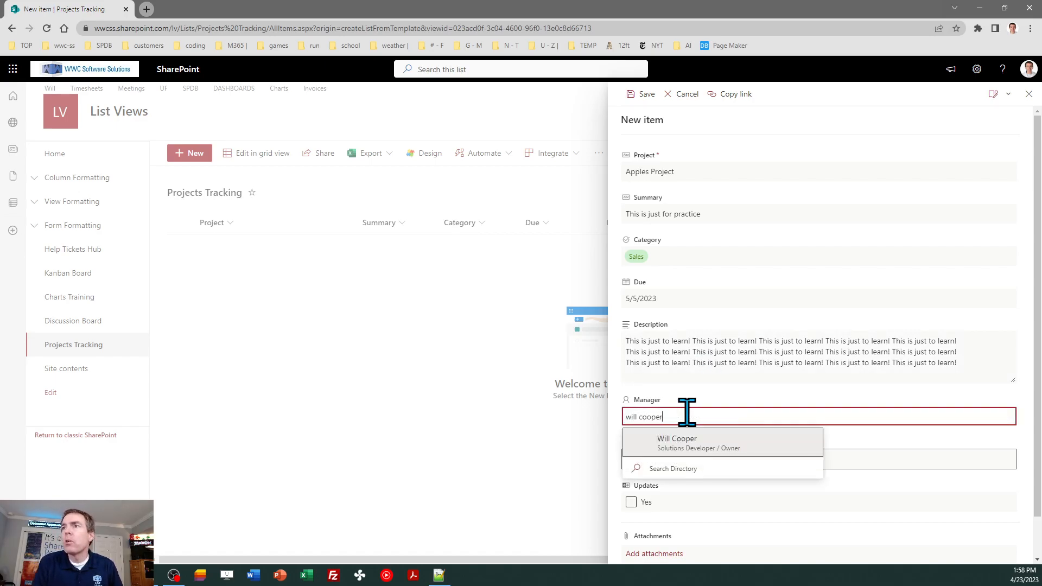
pyautogui.click(683, 444)
pyautogui.click(726, 460)
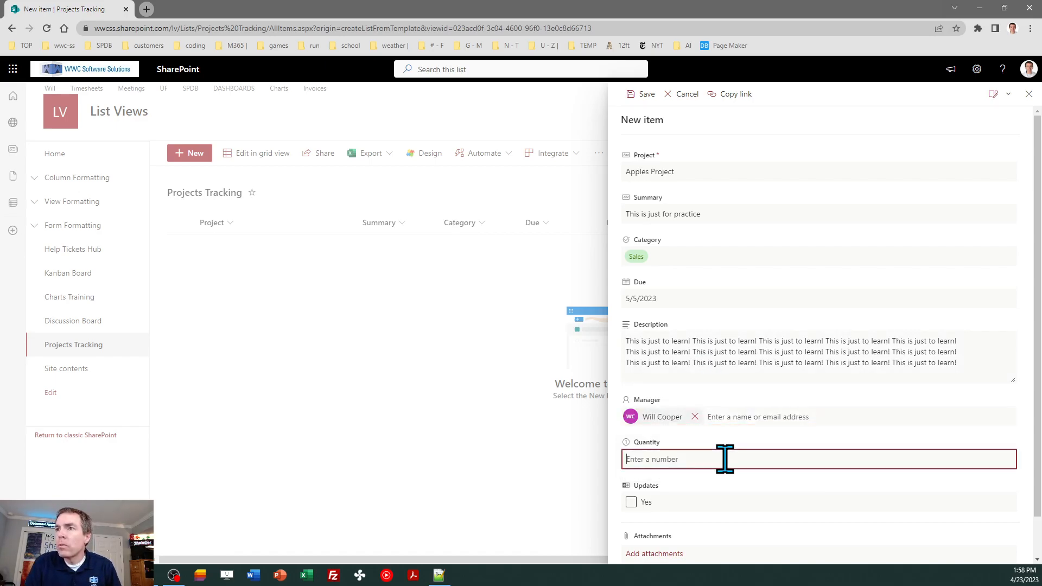
pyautogui.write('500')
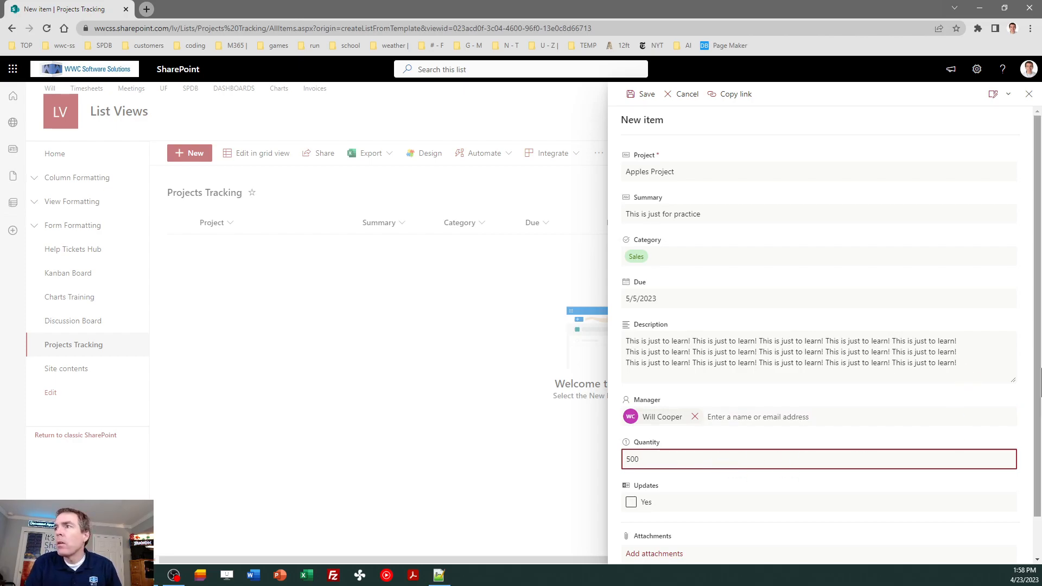
pyautogui.moveTo(1036, 348); pyautogui.dragTo(1036, 393)
pyautogui.click(630, 458)
pyautogui.click(643, 540)
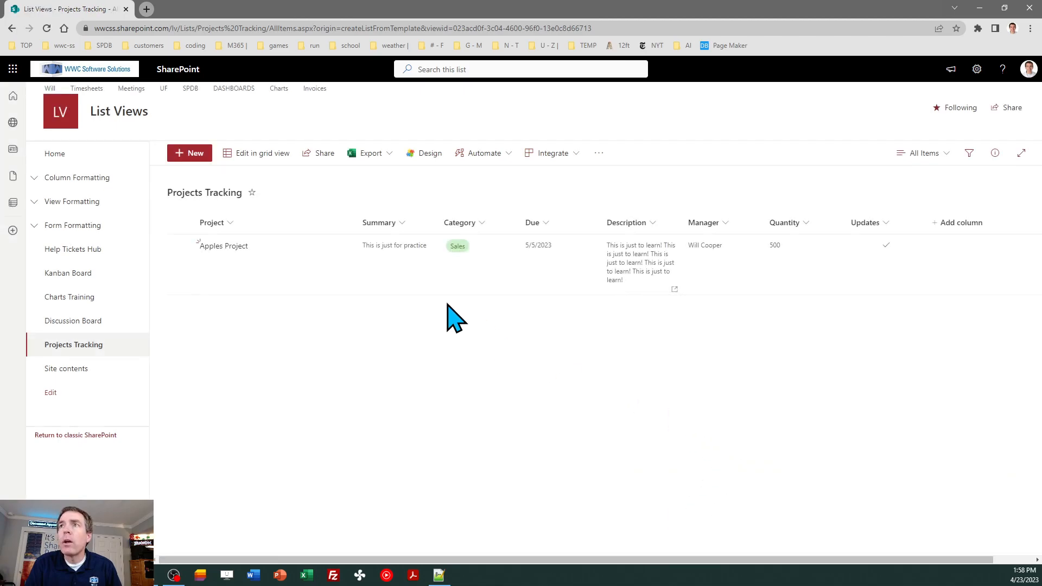
# Start a new 'Bananas Project' item, summary 'This is to learn SharePoint', Technology, due 5/18/2023
pyautogui.click(203, 154)
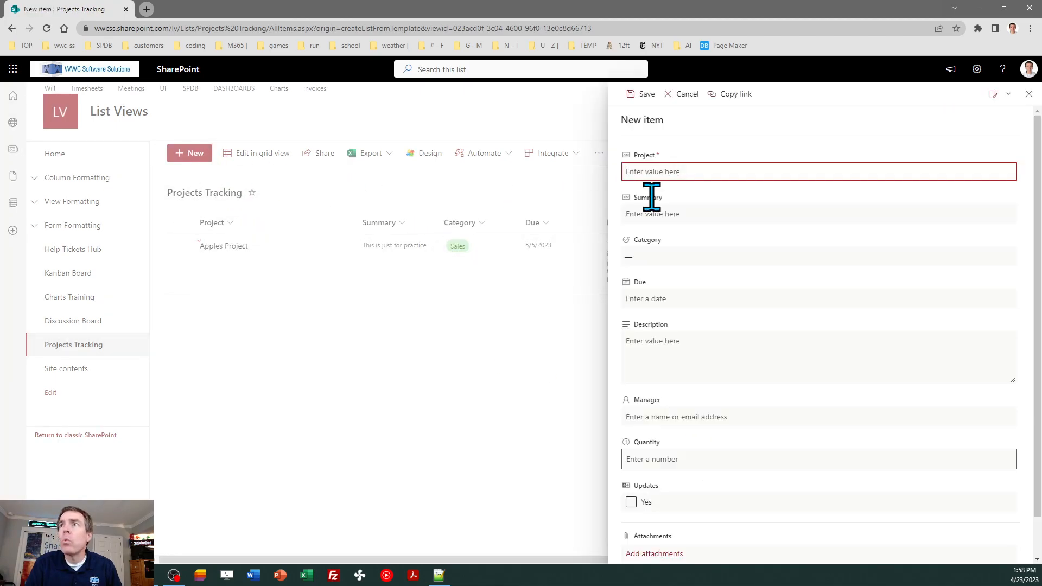
pyautogui.write('Bananas Project')
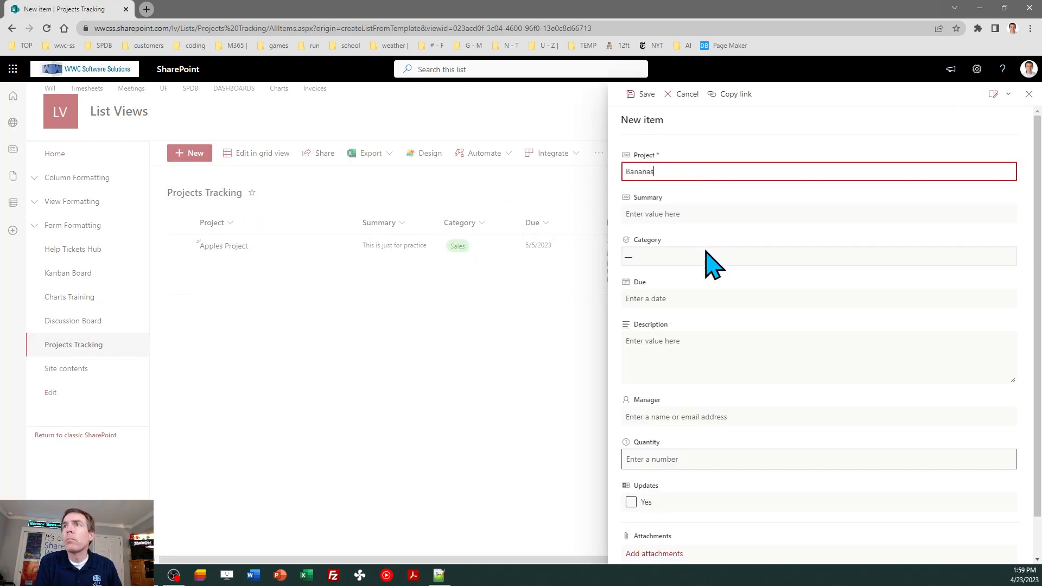
pyautogui.press('Tab')
pyautogui.write('T')
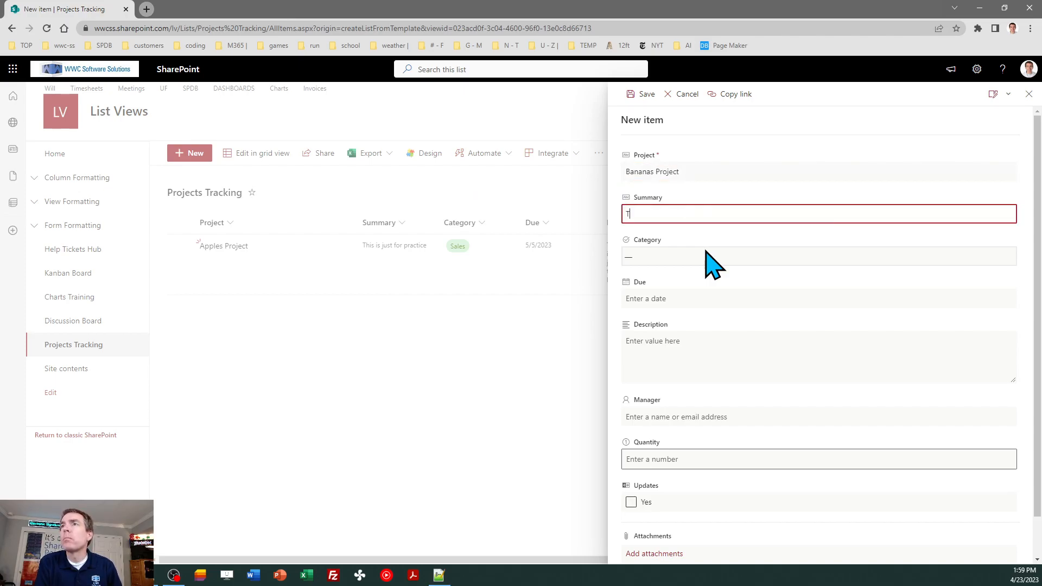
pyautogui.write('his is to learn SharePoint')
pyautogui.click(705, 254)
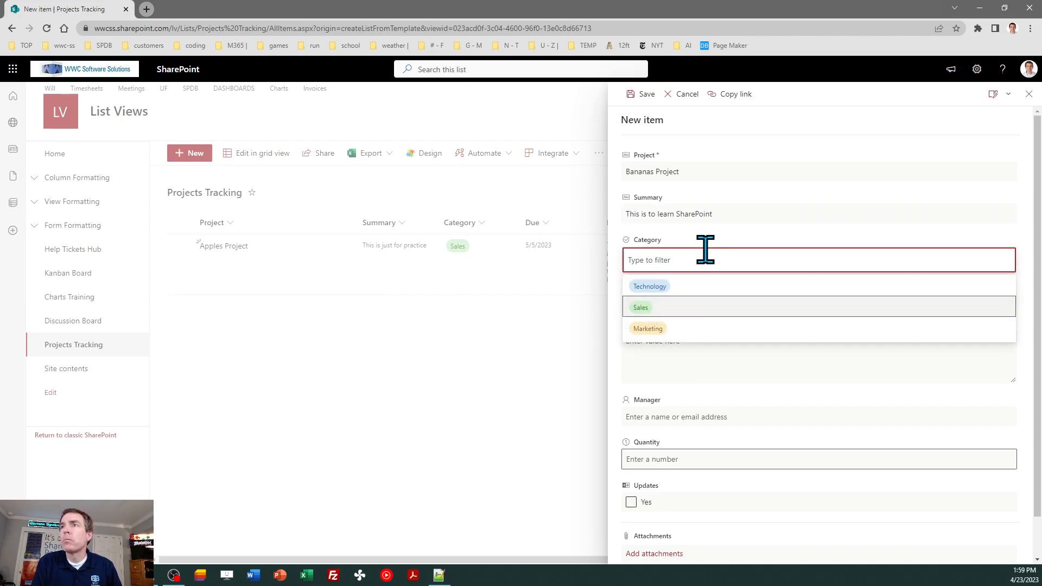
pyautogui.click(678, 287)
pyautogui.click(678, 298)
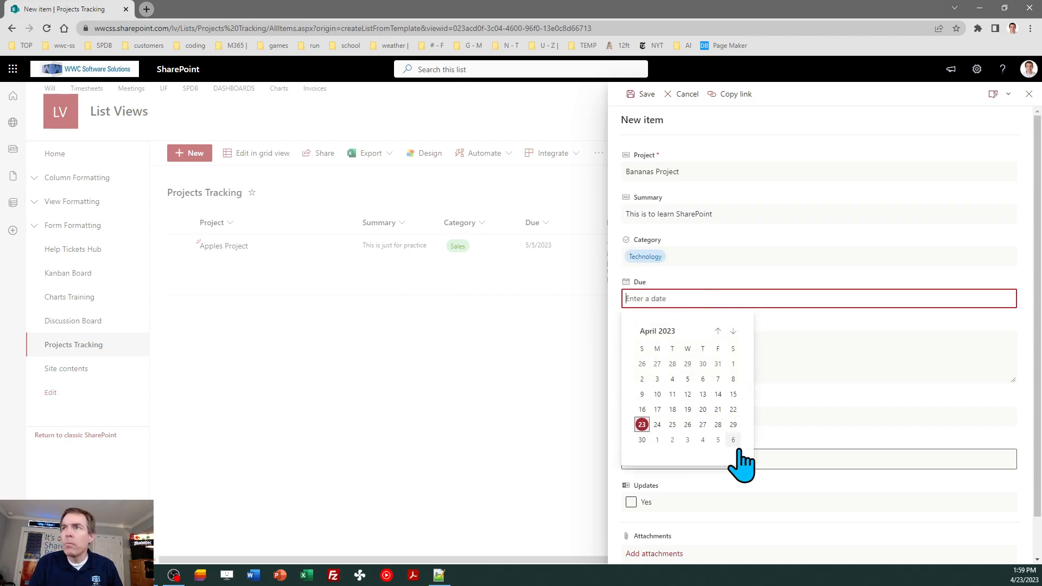
pyautogui.click(733, 330)
pyautogui.click(703, 398)
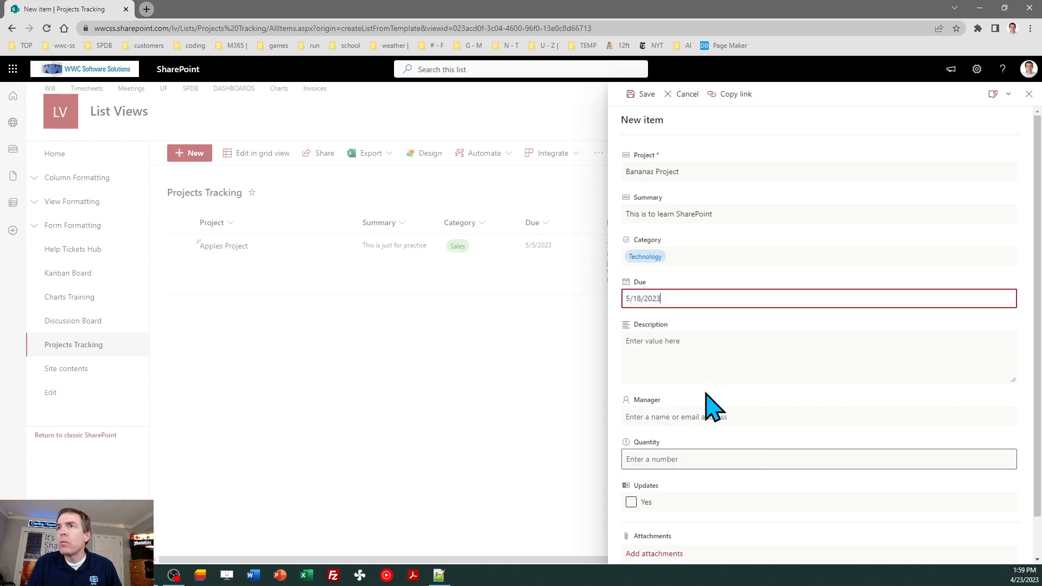
# Write the description 'This is to learn SharePoint and related technology!' repeated into a longer text
pyautogui.click(696, 342)
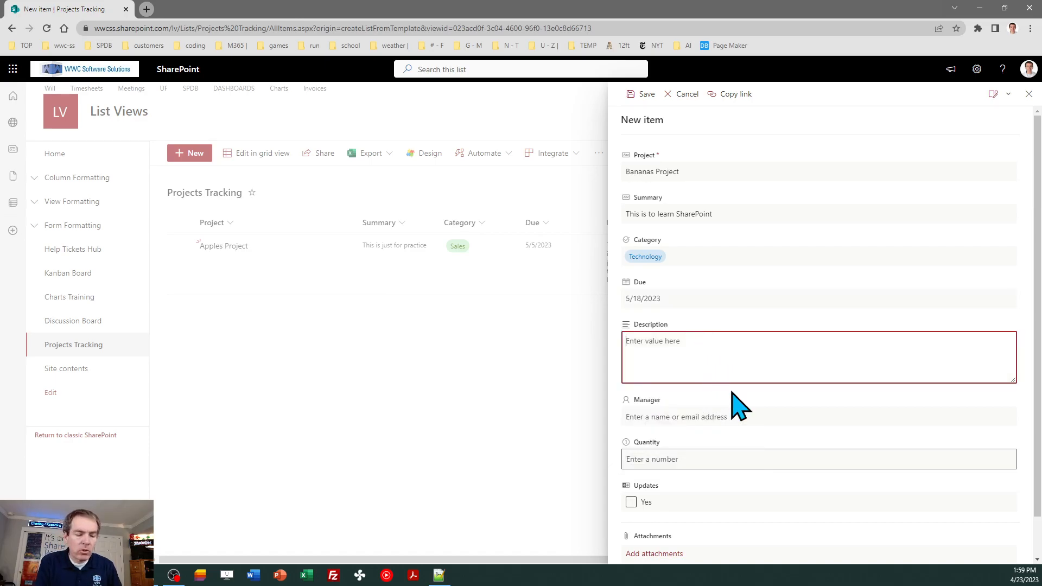
pyautogui.write('This is')
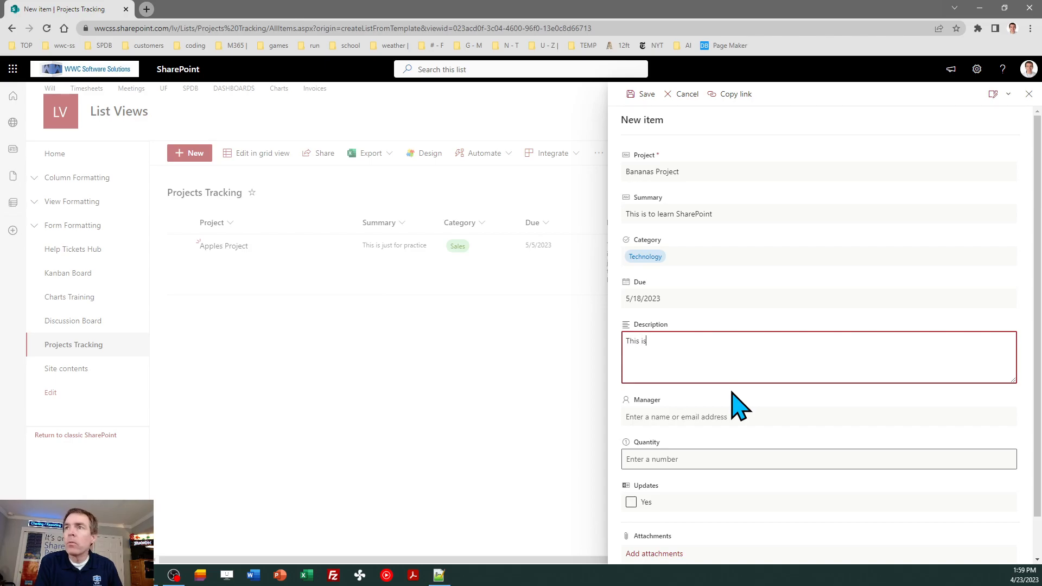
pyautogui.write(' to learn ShareP')
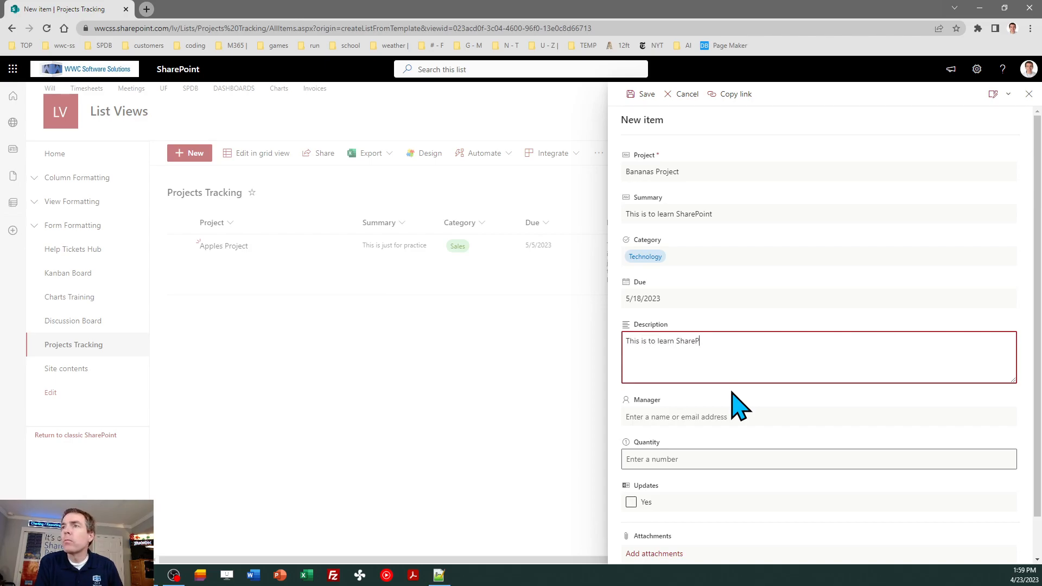
pyautogui.write('oint and related ')
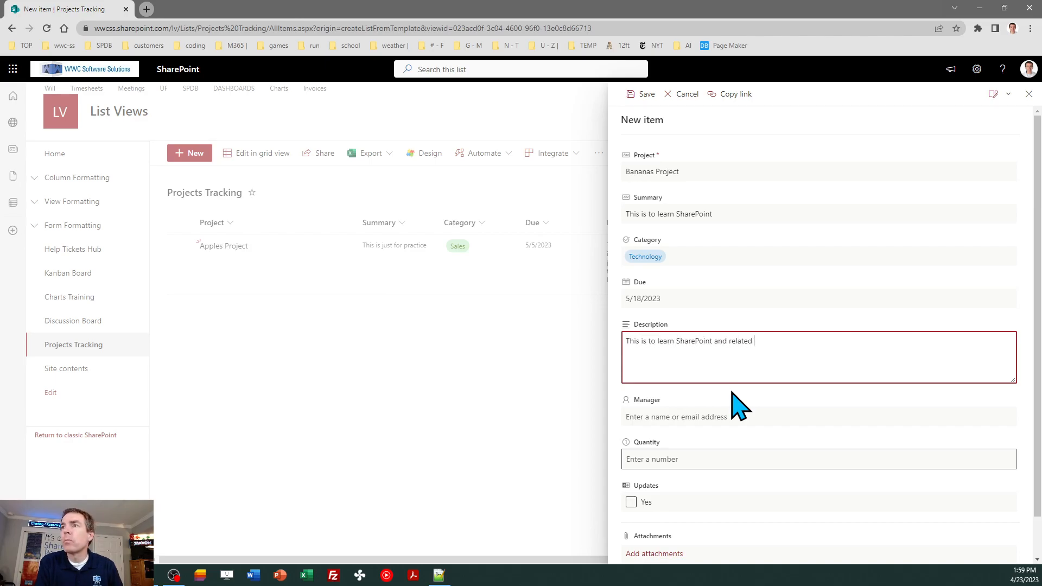
pyautogui.write('technology!')
pyautogui.hotkey('ctrl', 'a')
pyautogui.hotkey('ctrl', 'c')
pyautogui.hotkey('ctrl', 'v')
pyautogui.hotkey('ctrl', 'v')
pyautogui.hotkey('ctrl', 'v')
pyautogui.hotkey('ctrl', 'v')
pyautogui.hotkey('ctrl', 'v')
pyautogui.hotkey('ctrl', 'v')
pyautogui.hotkey('ctrl', 'a')
pyautogui.hotkey('ctrl', 'c')
pyautogui.press('Right')
pyautogui.press('Return')
pyautogui.press('Return')
pyautogui.hotkey('ctrl', 'v')
# Pick the project manager, set quantity 400, and save the item
pyautogui.click(721, 418)
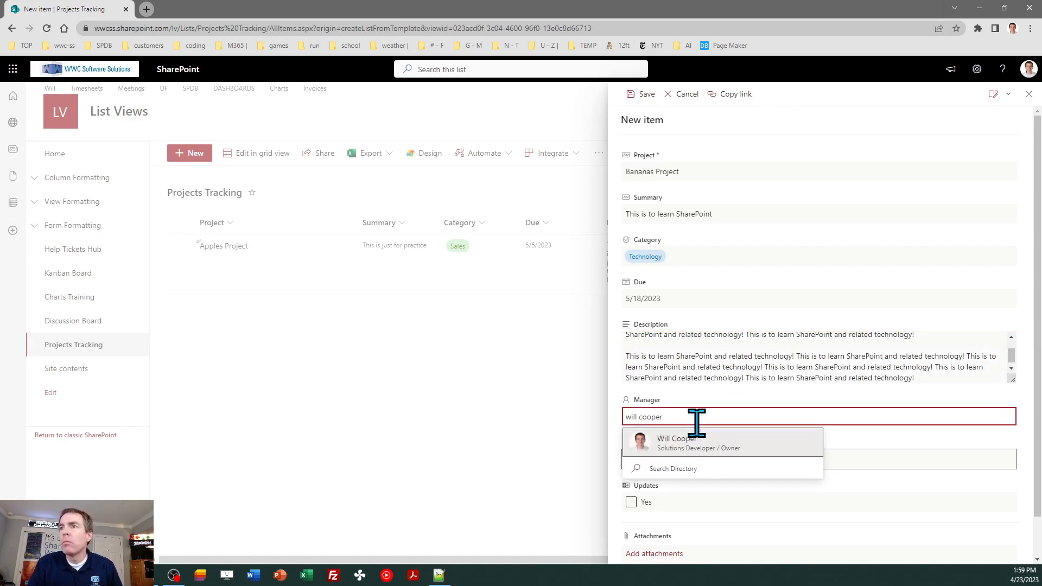
pyautogui.click(669, 440)
pyautogui.click(679, 465)
pyautogui.write('400')
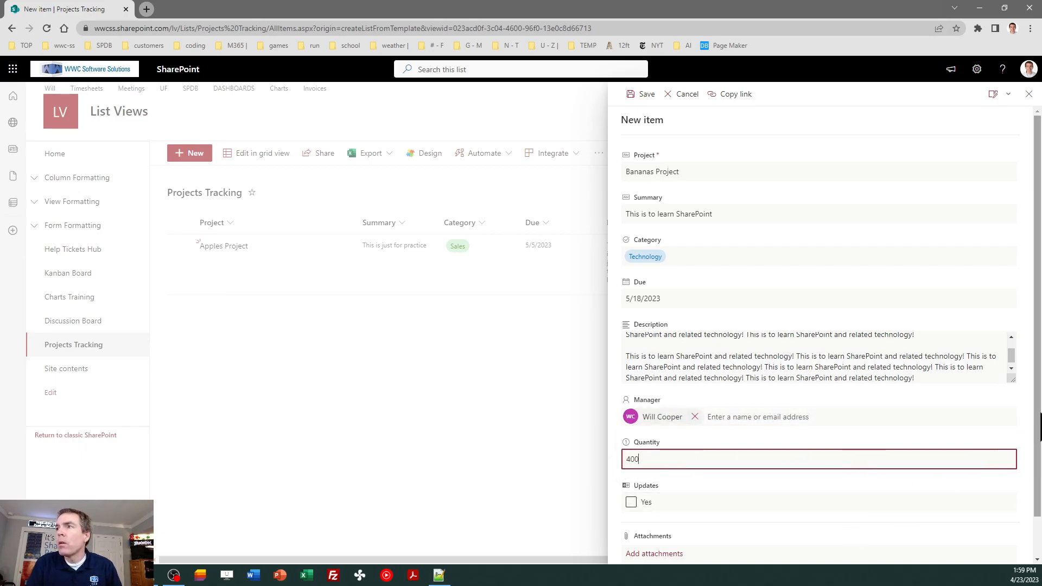
pyautogui.scroll(-1, 1040, 423)
pyautogui.click(646, 540)
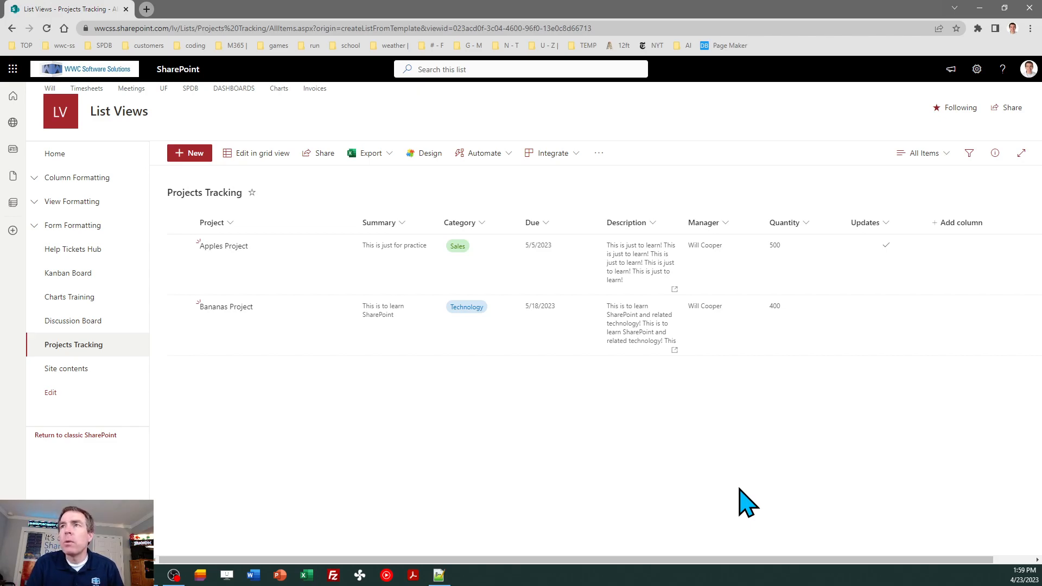
pyautogui.click(977, 69)
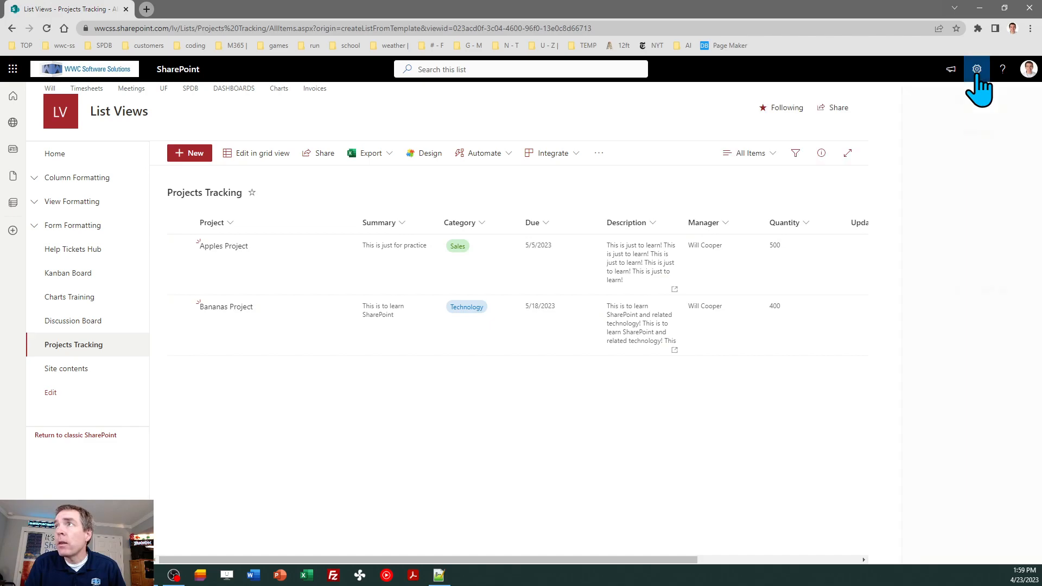
pyautogui.click(904, 184)
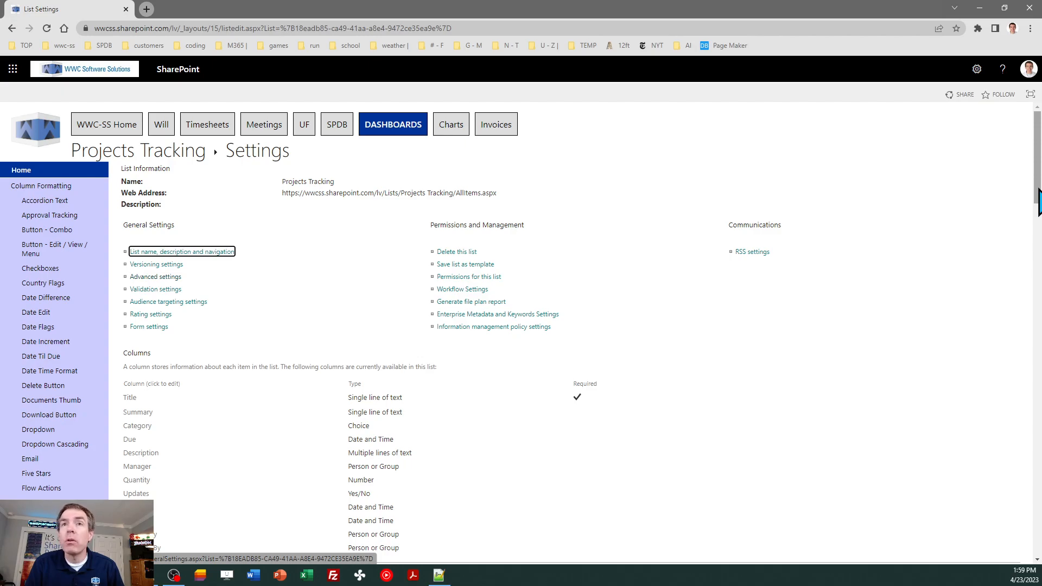
pyautogui.moveTo(1039, 201)
pyautogui.mouseDown()
pyautogui.moveTo(1039, 246)
pyautogui.moveTo(1039, 193)
pyautogui.mouseUp()
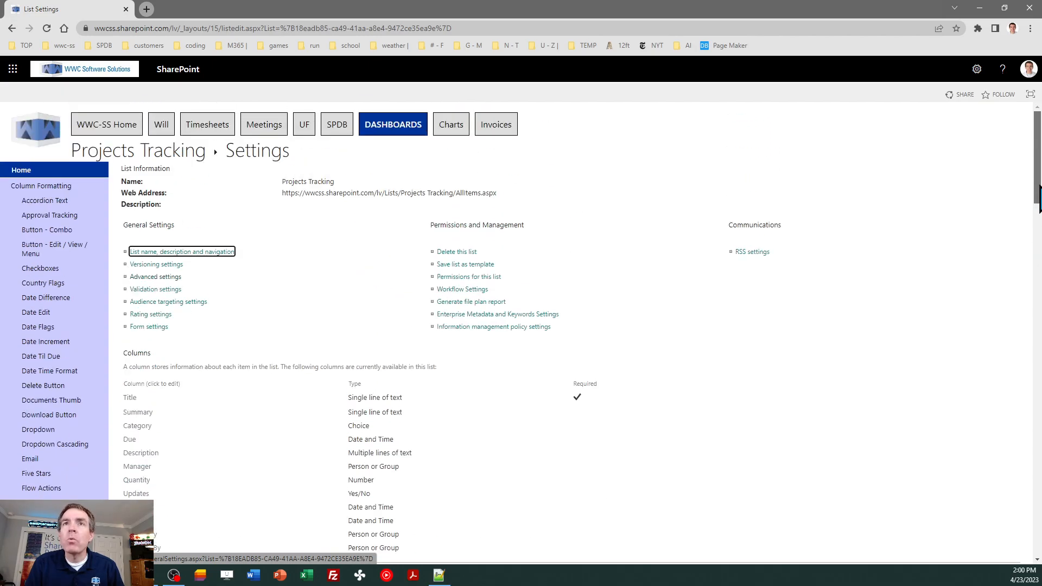
pyautogui.click(12, 28)
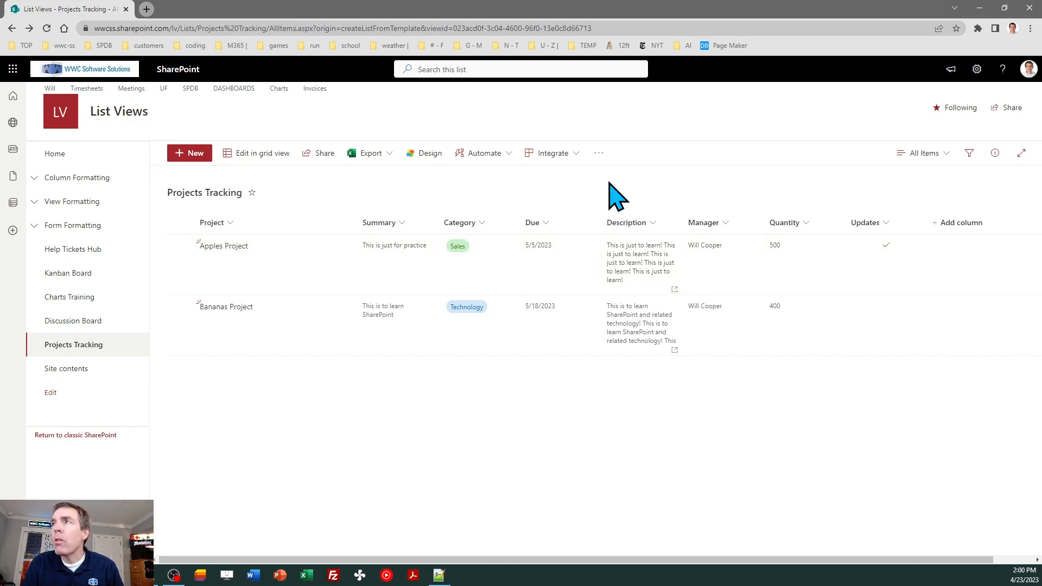
# Use Save view as from the views menu to create the public view 'My Second View'
pyautogui.click(917, 154)
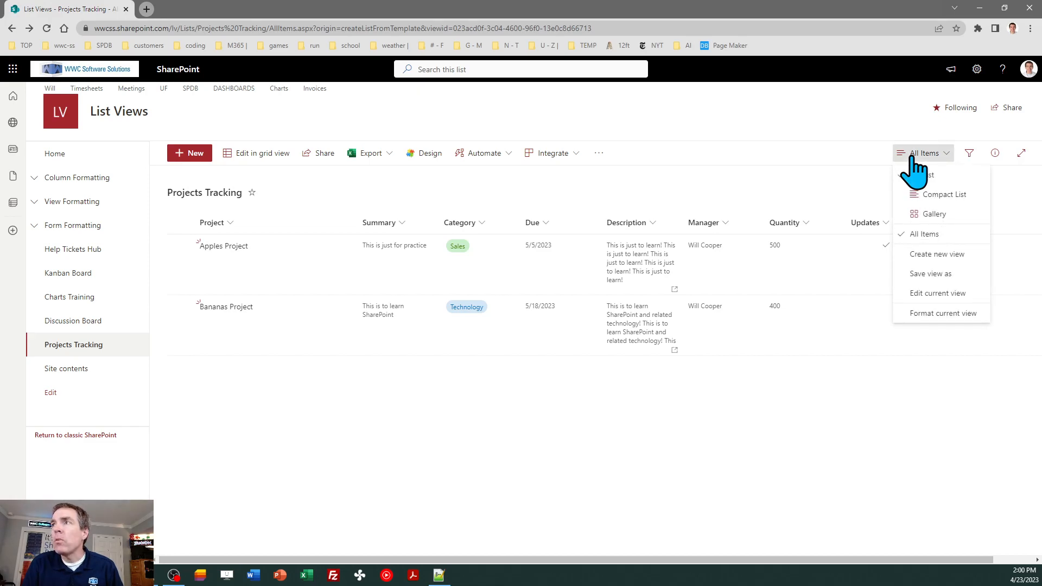
pyautogui.click(925, 274)
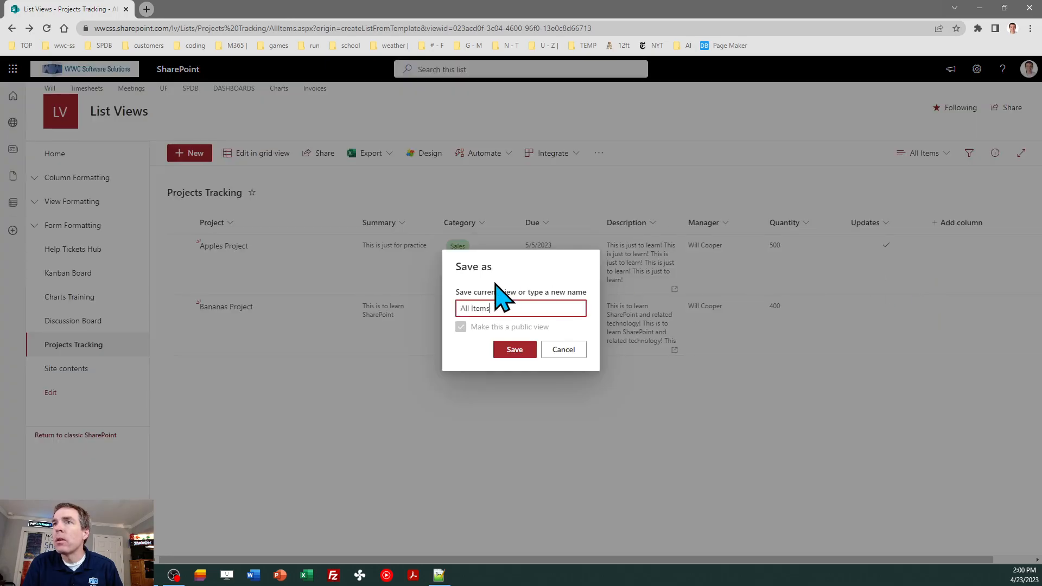
pyautogui.write('My Second View')
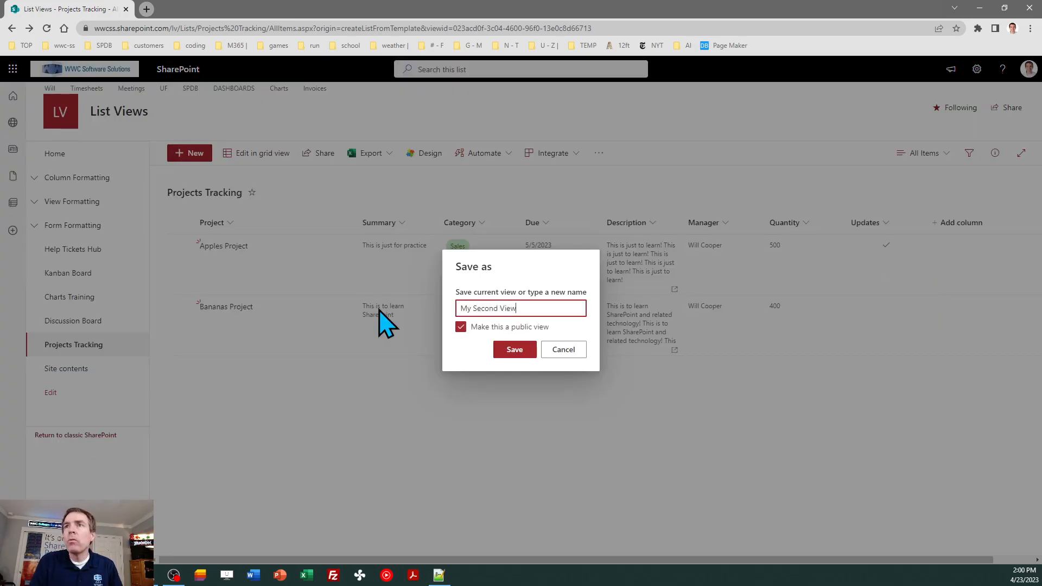
pyautogui.click(515, 349)
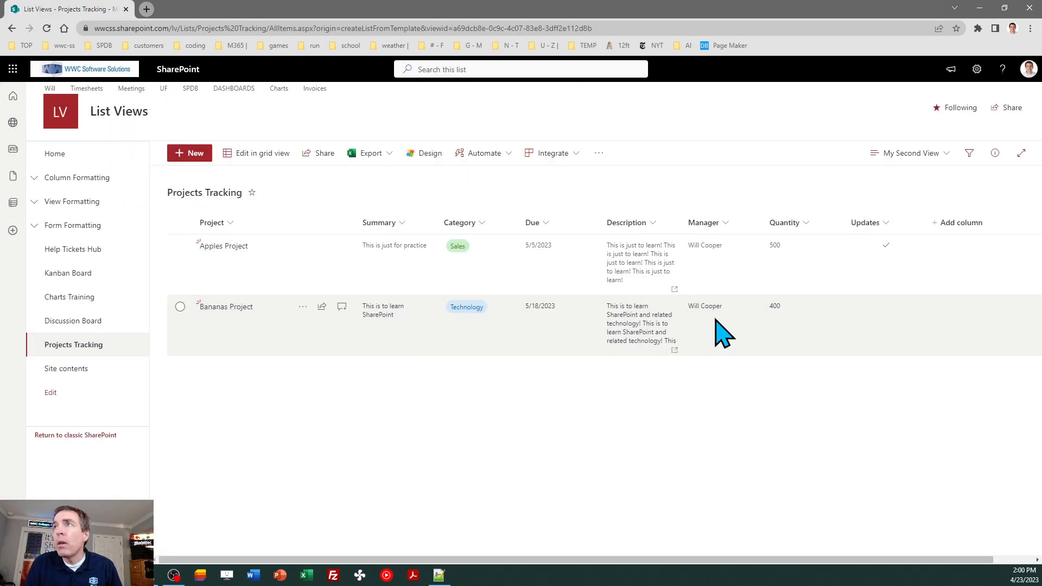
pyautogui.click(910, 159)
pyautogui.click(912, 230)
pyautogui.click(910, 155)
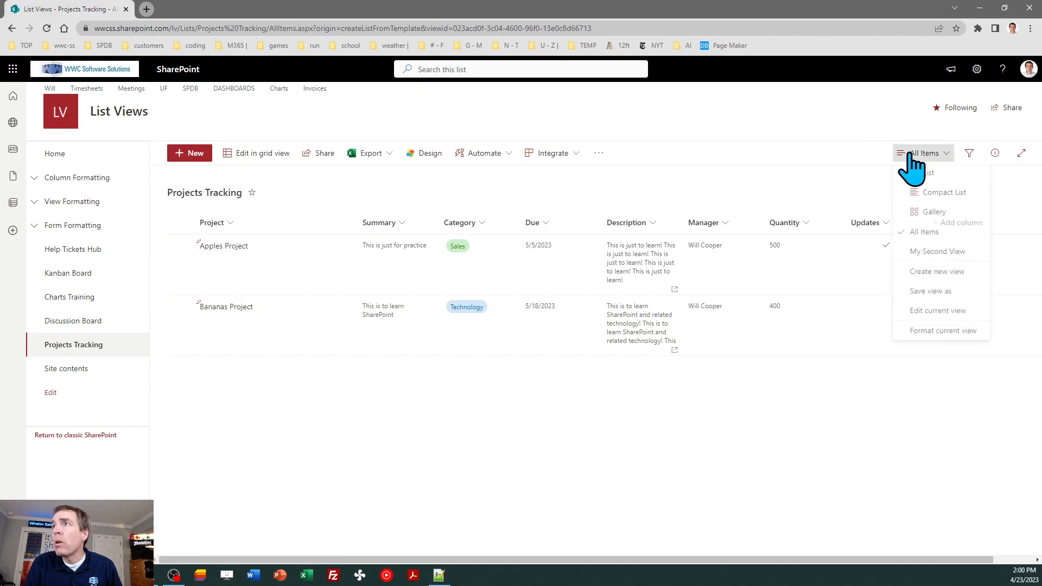
pyautogui.click(916, 255)
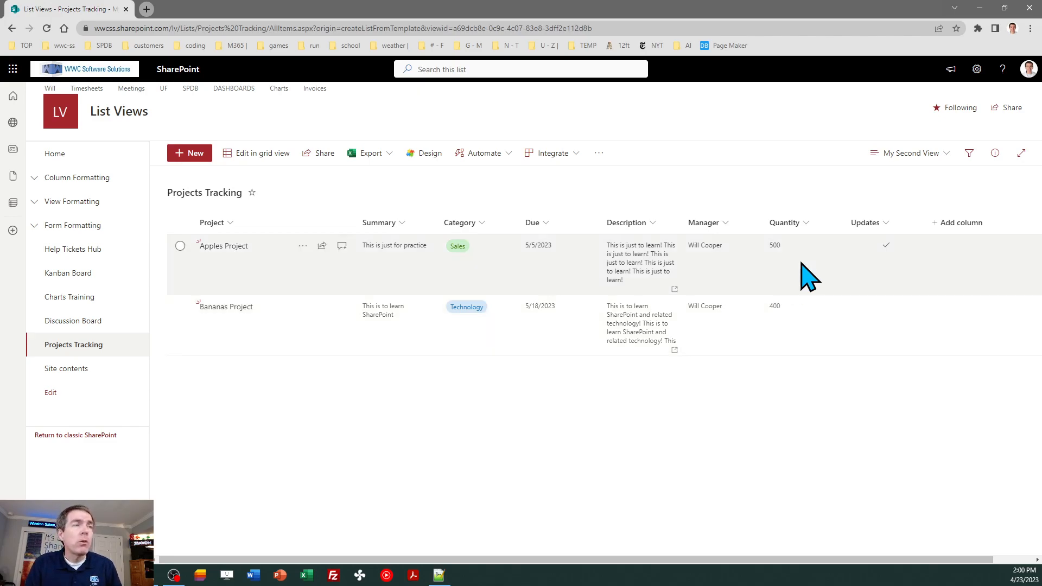
pyautogui.click(914, 154)
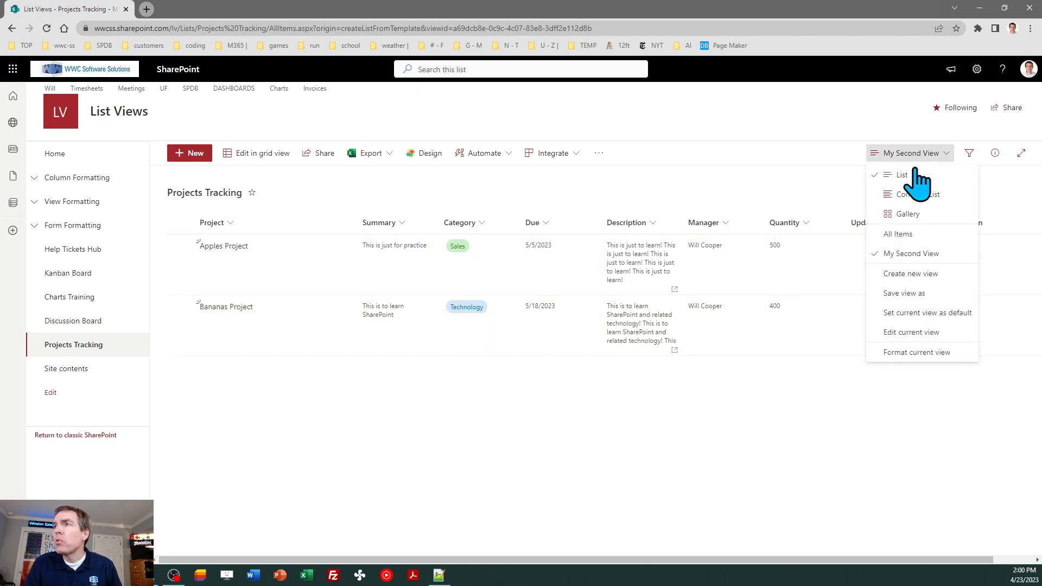
pyautogui.click(923, 274)
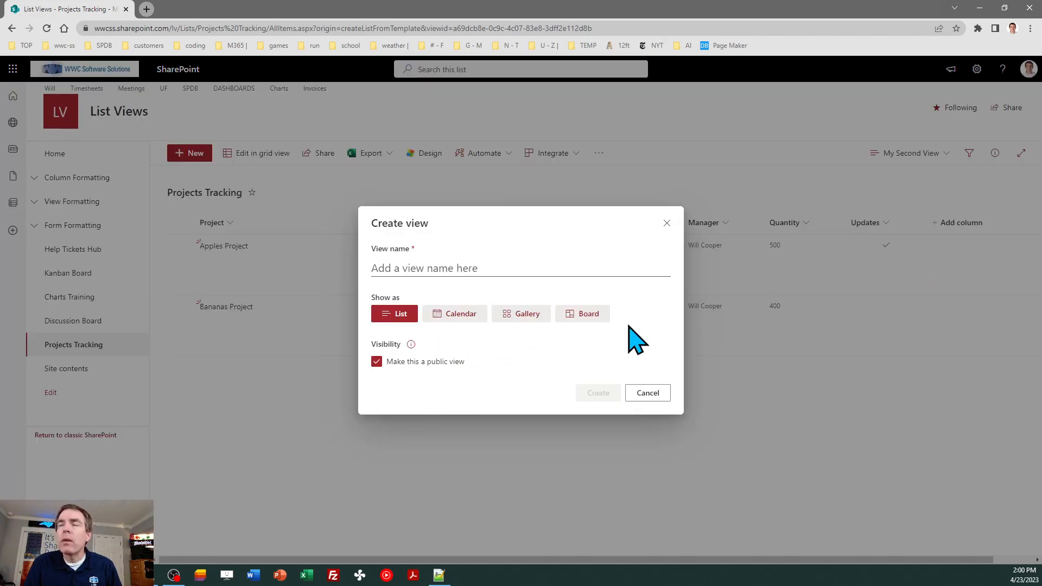
pyautogui.click(643, 396)
pyautogui.click(904, 157)
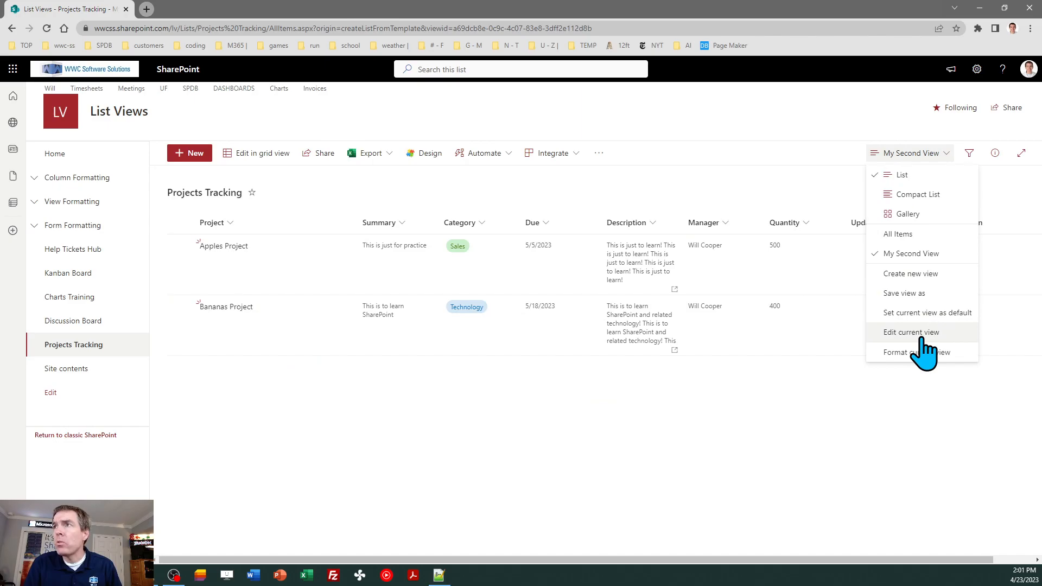
pyautogui.click(851, 395)
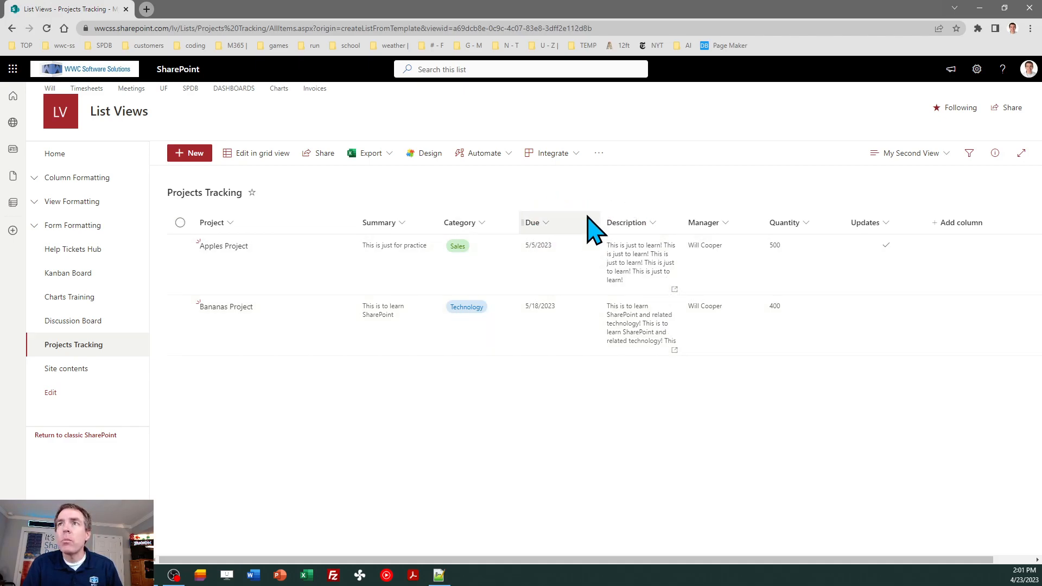
pyautogui.click(893, 158)
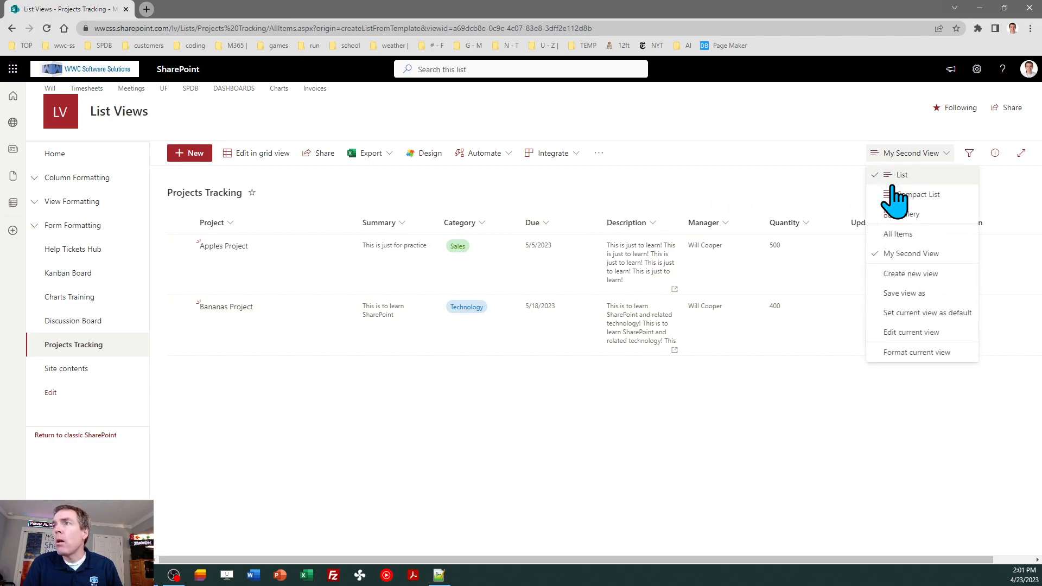
pyautogui.click(901, 334)
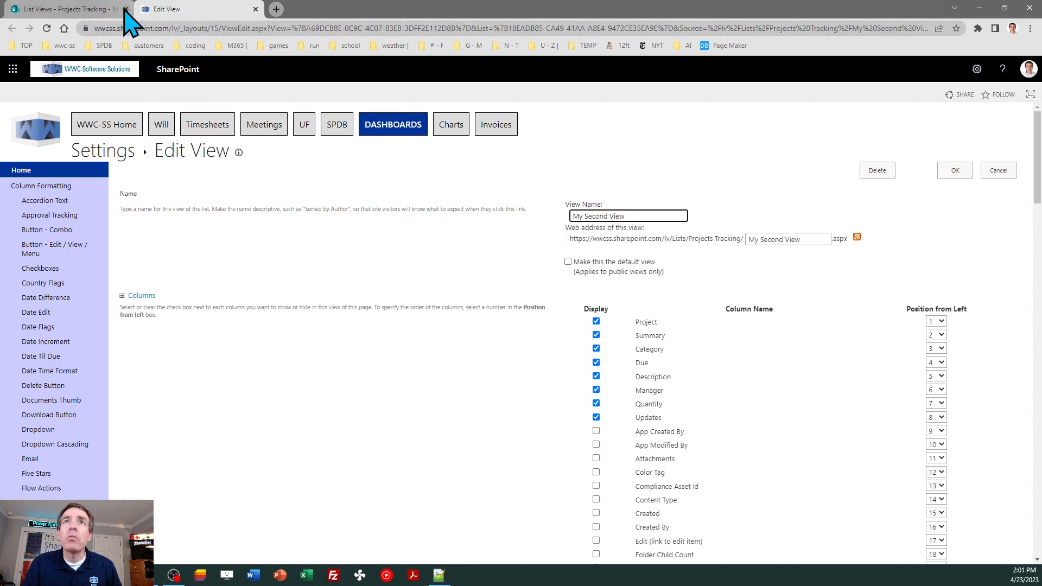
pyautogui.click(126, 9)
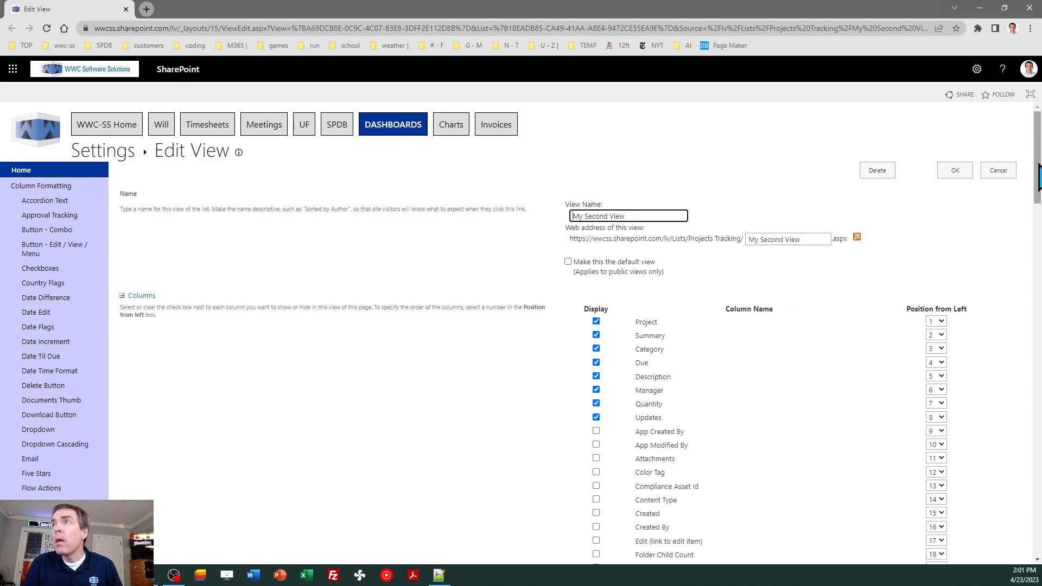
pyautogui.moveTo(1038, 166)
pyautogui.mouseDown()
pyautogui.moveTo(1038, 461)
pyautogui.moveTo(1038, 155)
pyautogui.mouseUp()
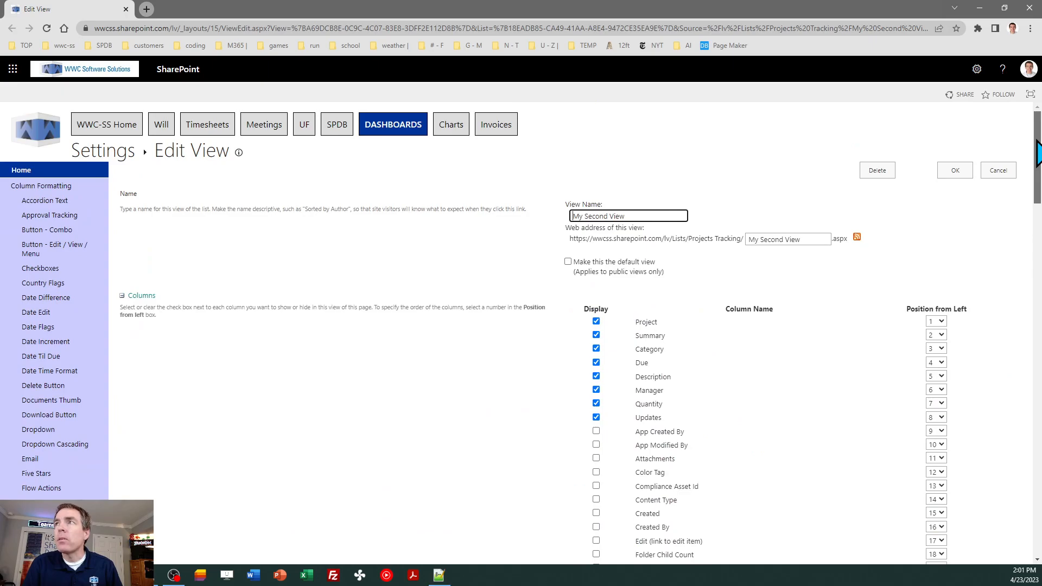
pyautogui.click(998, 171)
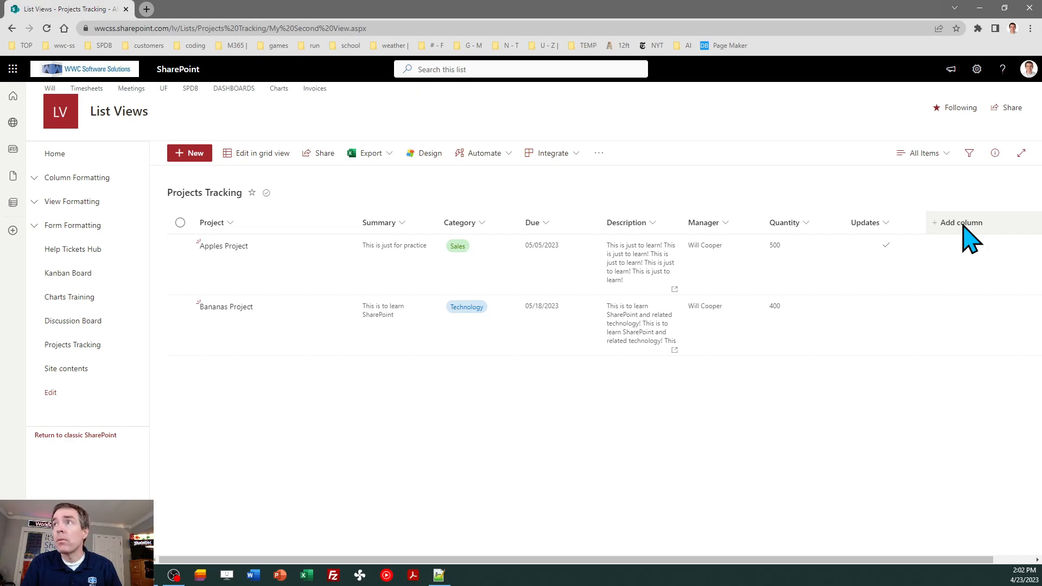
# Tick Modified under Show or hide columns and apply it to the view
pyautogui.click(964, 224)
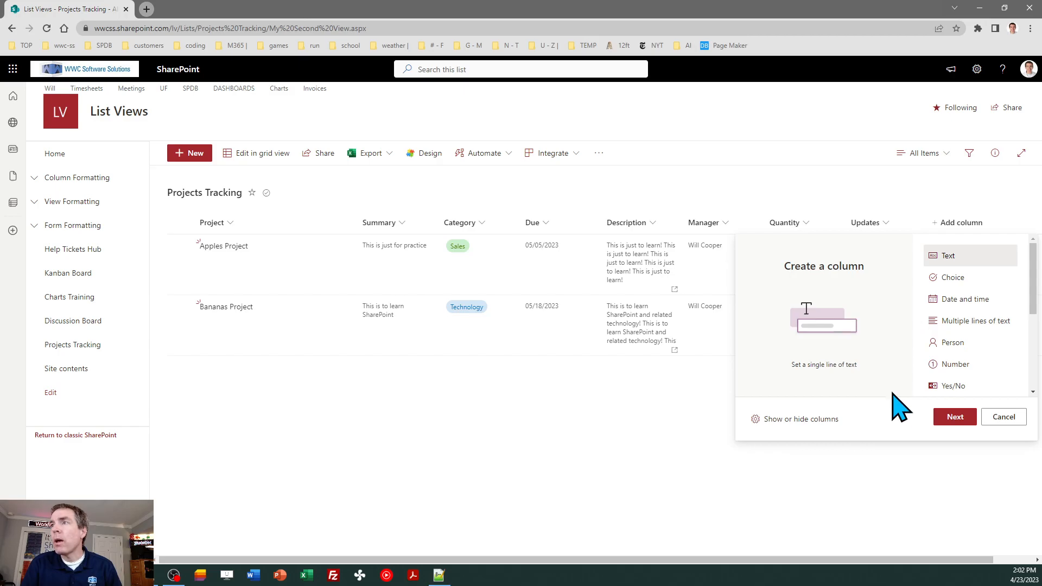
pyautogui.click(823, 419)
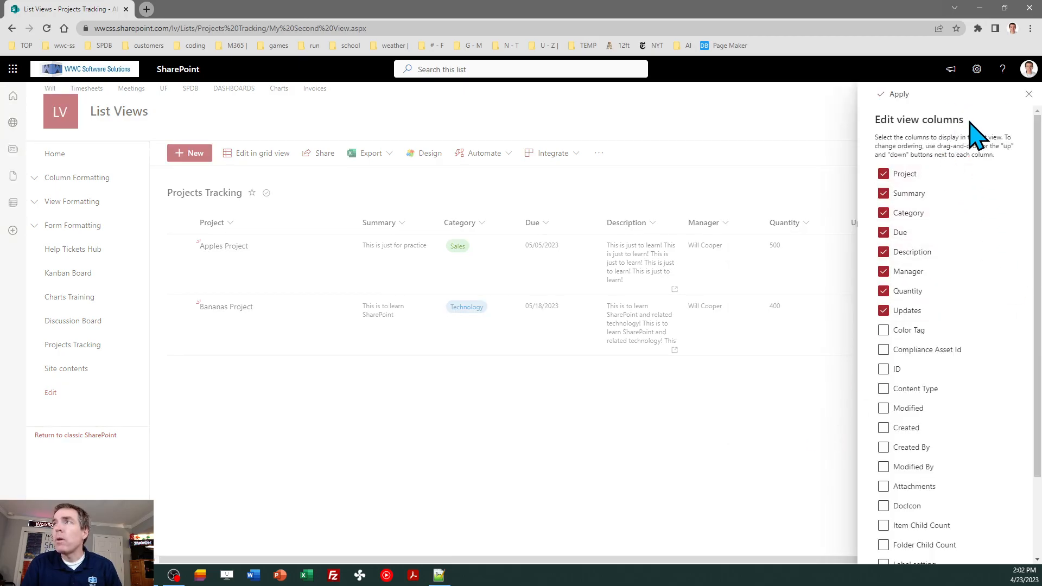
pyautogui.click(884, 311)
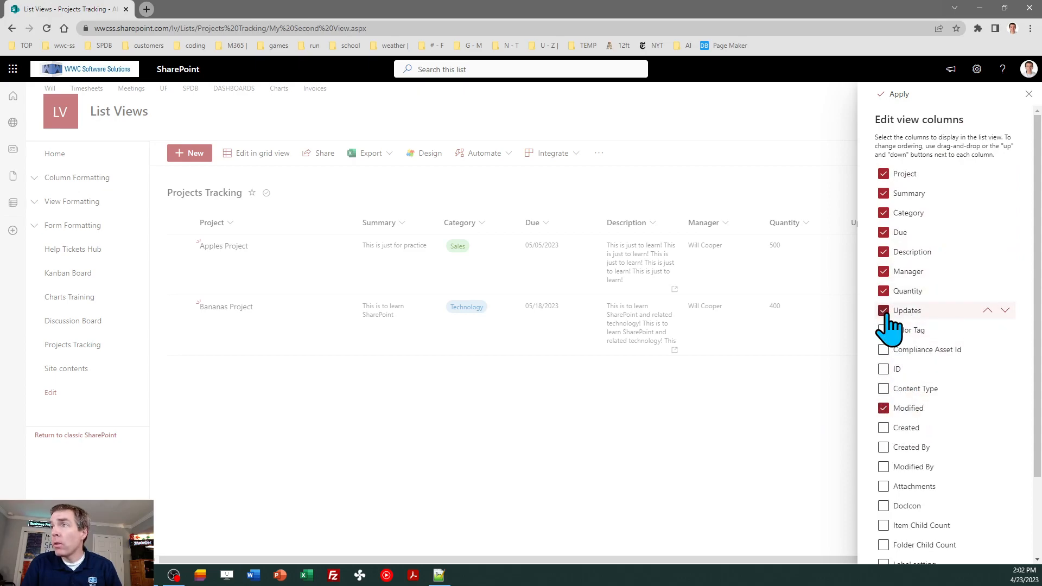
pyautogui.click(893, 94)
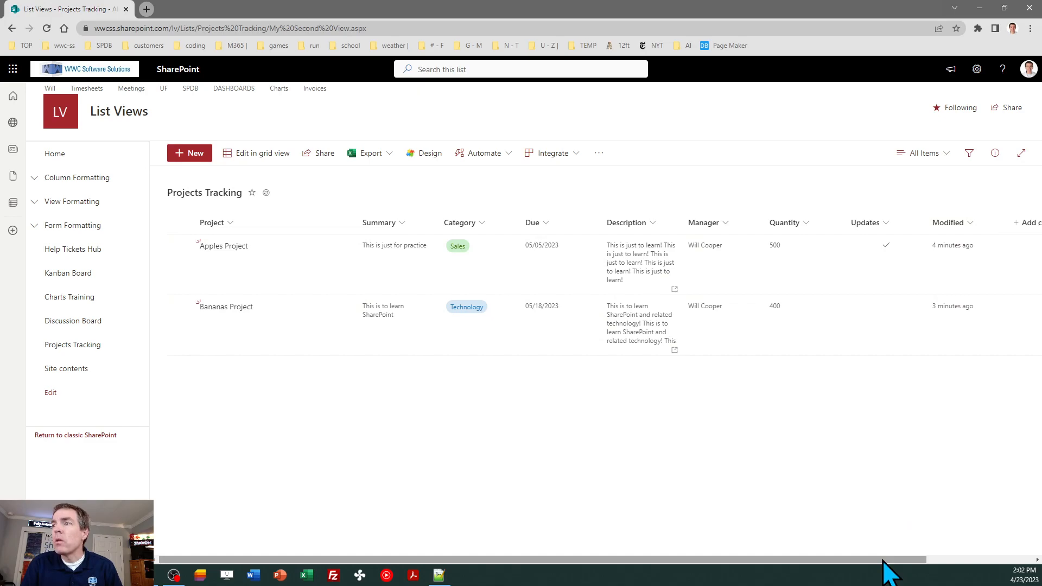
# Check the Add column and views menus without changes, then reload the page to refresh My Second View
pyautogui.moveTo(883, 560); pyautogui.dragTo(950, 560)
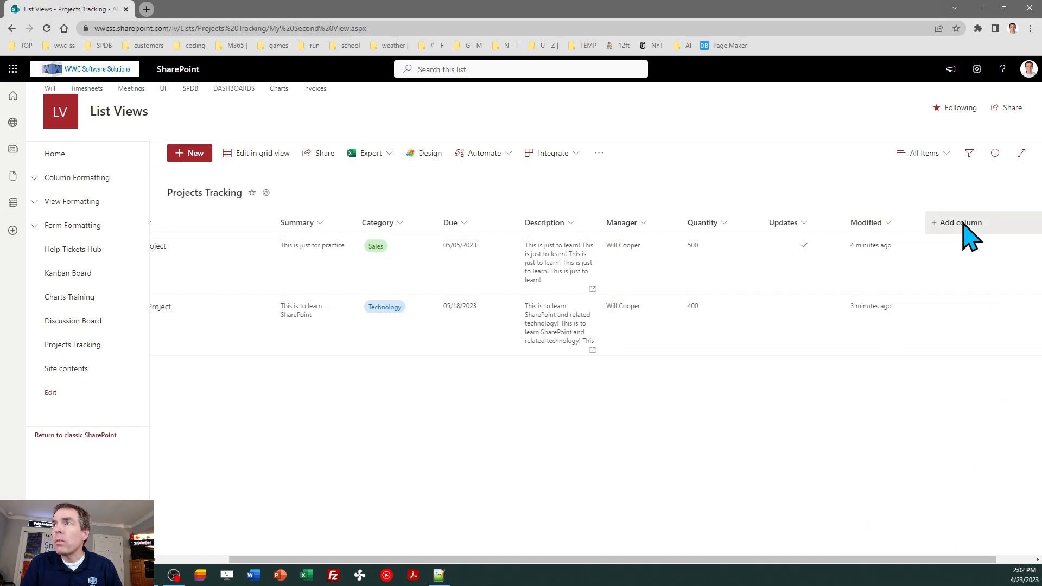
pyautogui.click(966, 228)
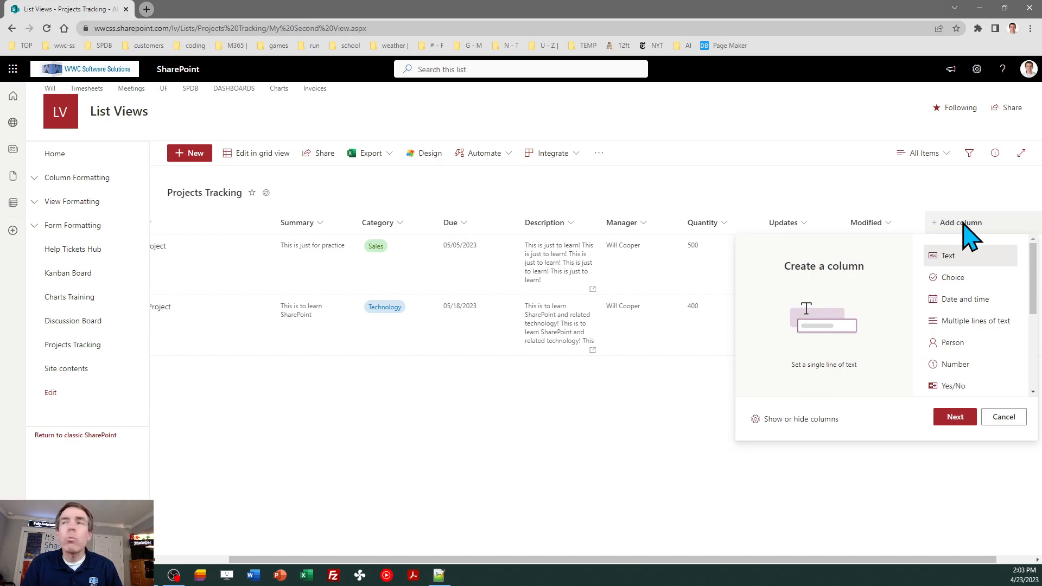
pyautogui.click(919, 512)
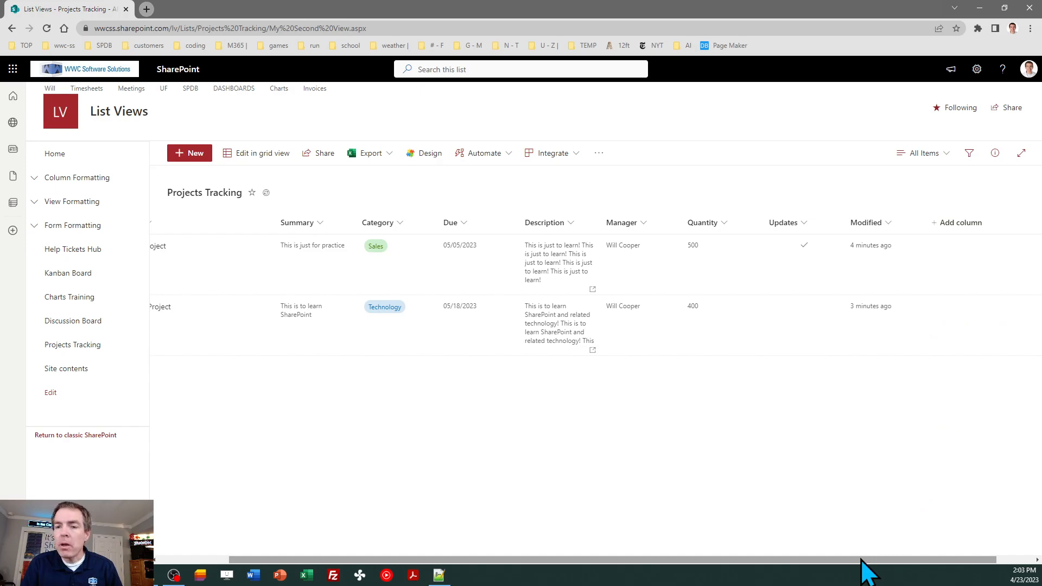
pyautogui.moveTo(862, 559); pyautogui.dragTo(754, 559)
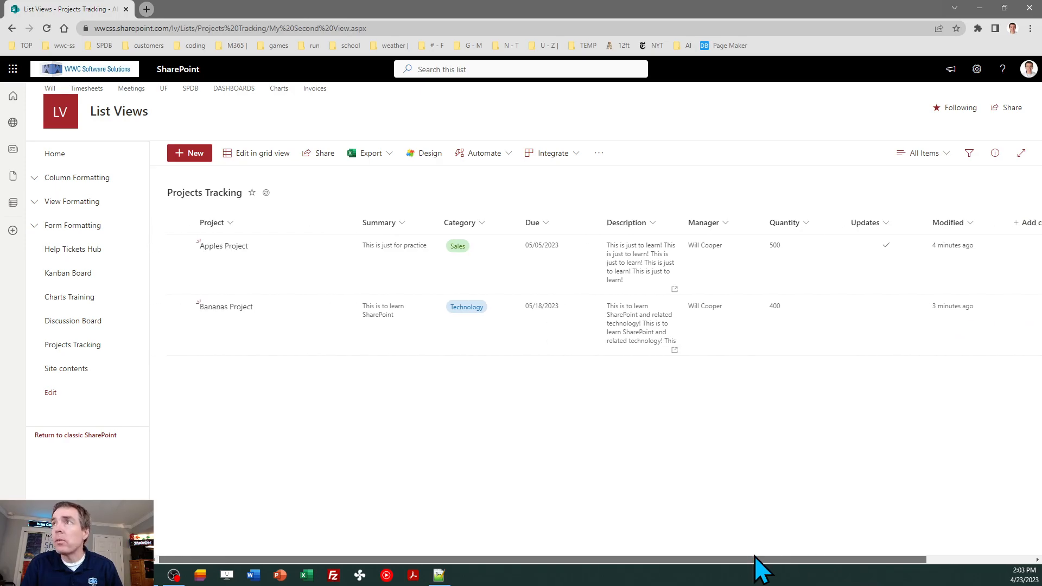
pyautogui.click(928, 157)
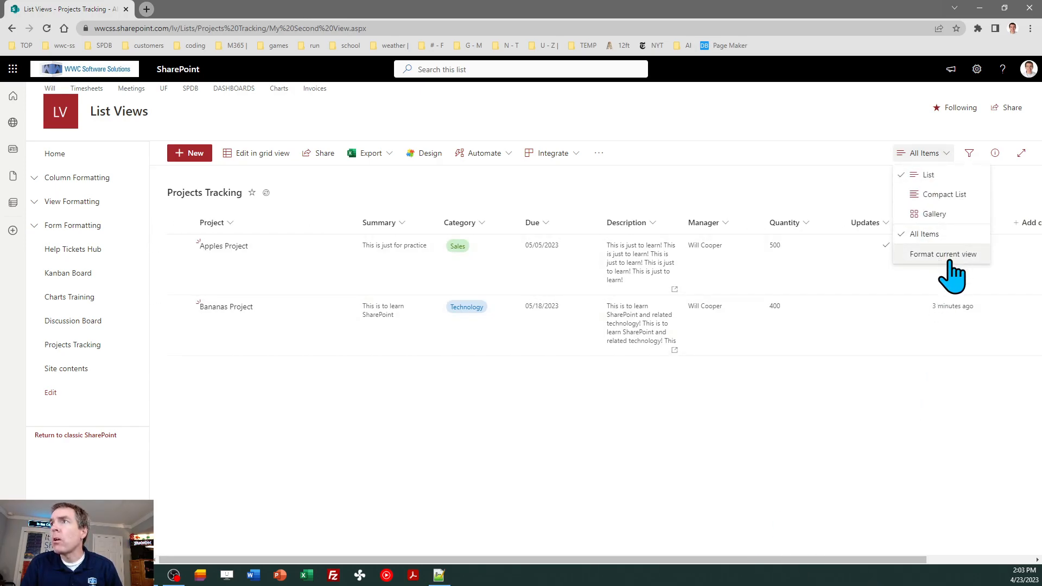
pyautogui.click(944, 383)
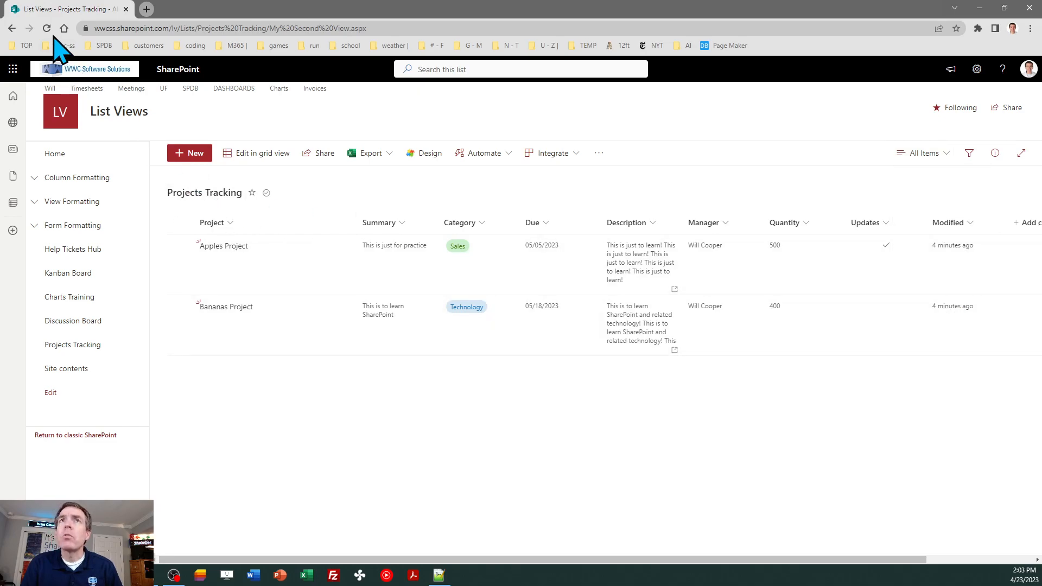
pyautogui.click(47, 29)
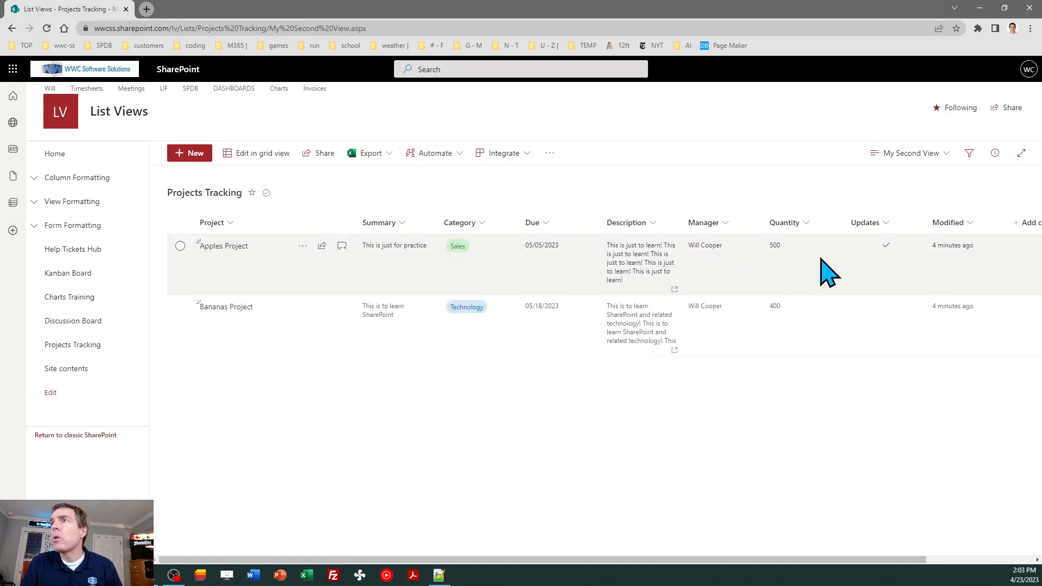
# Look through the current view's settings, return to the list, and drag Description left before Due
pyautogui.click(943, 156)
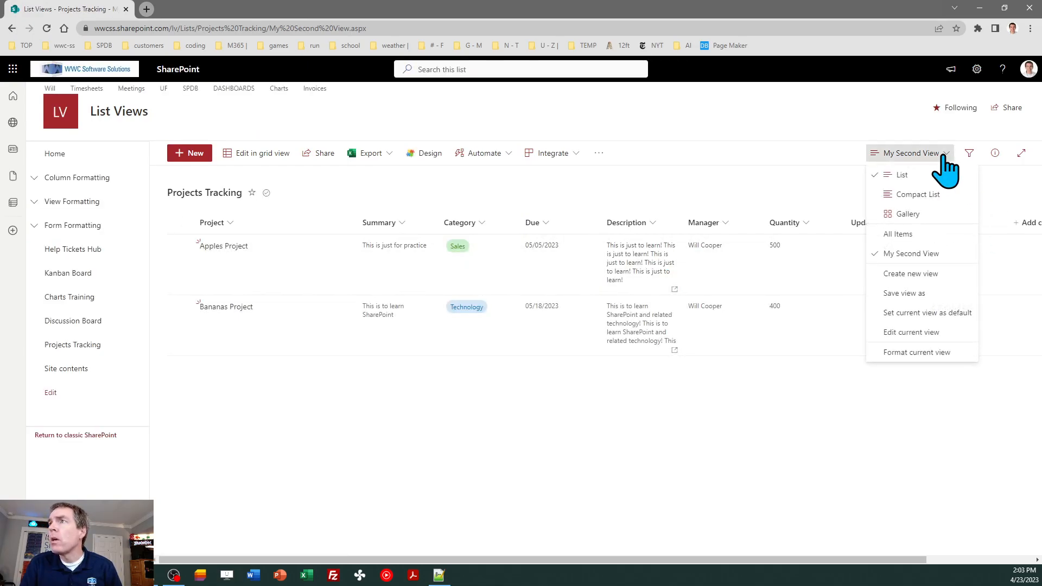
pyautogui.click(946, 330)
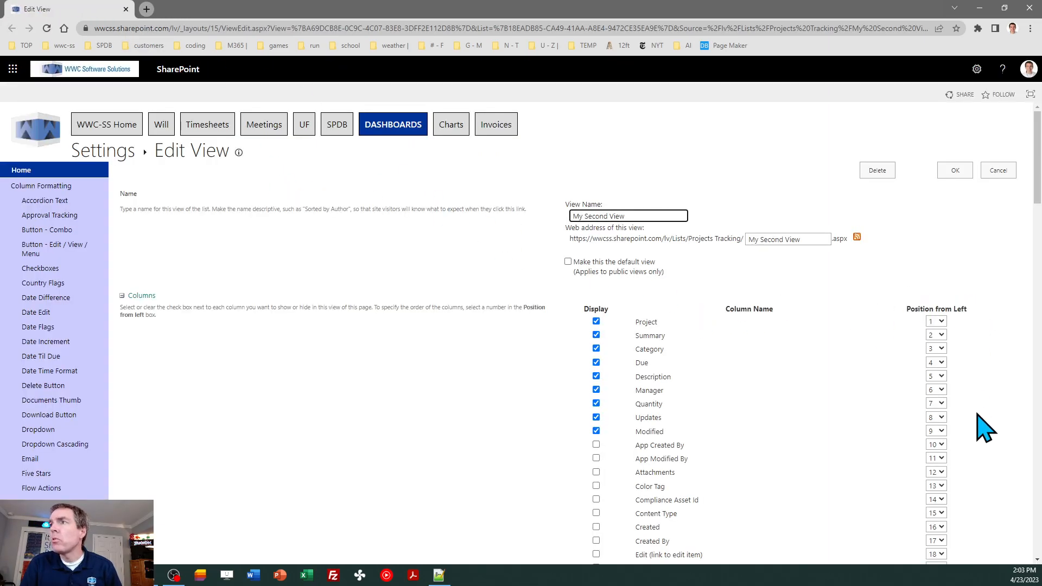
pyautogui.moveTo(1038, 176)
pyautogui.mouseDown()
pyautogui.moveTo(1038, 227)
pyautogui.moveTo(1038, 197)
pyautogui.mouseUp()
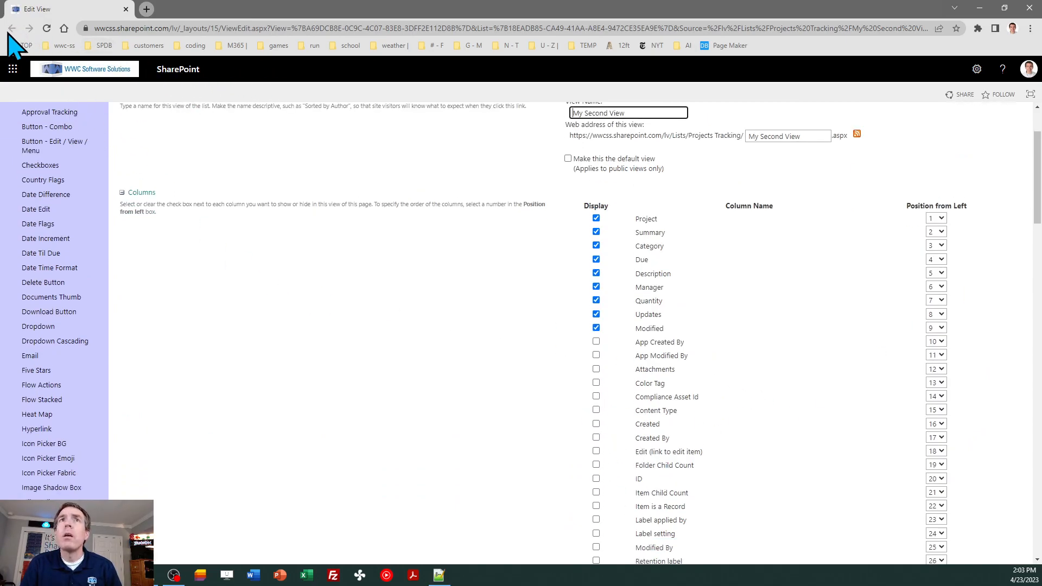
pyautogui.moveTo(1038, 179); pyautogui.dragTo(1038, 470)
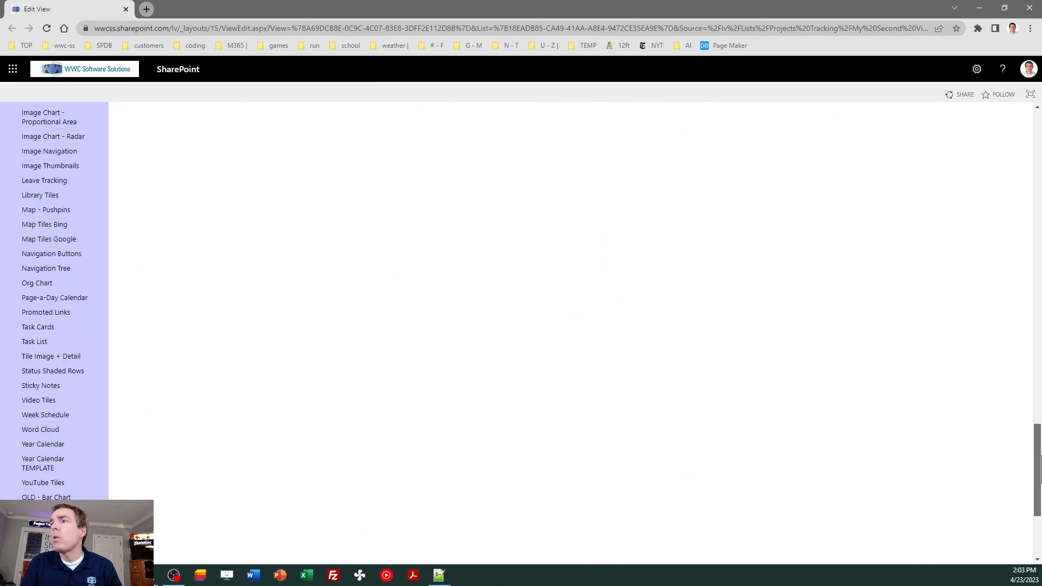
pyautogui.click(998, 392)
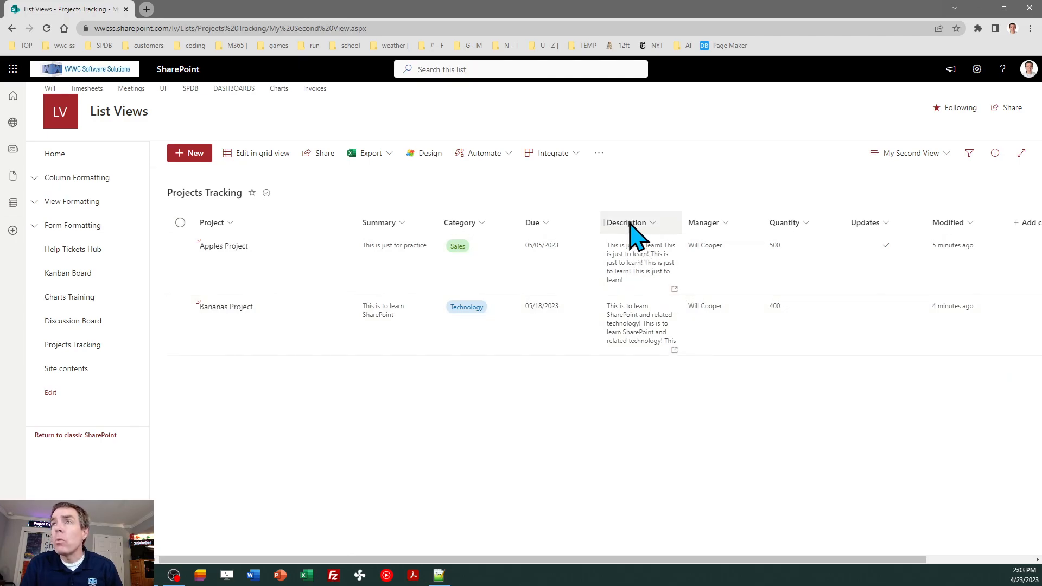
pyautogui.moveTo(630, 223); pyautogui.dragTo(458, 239)
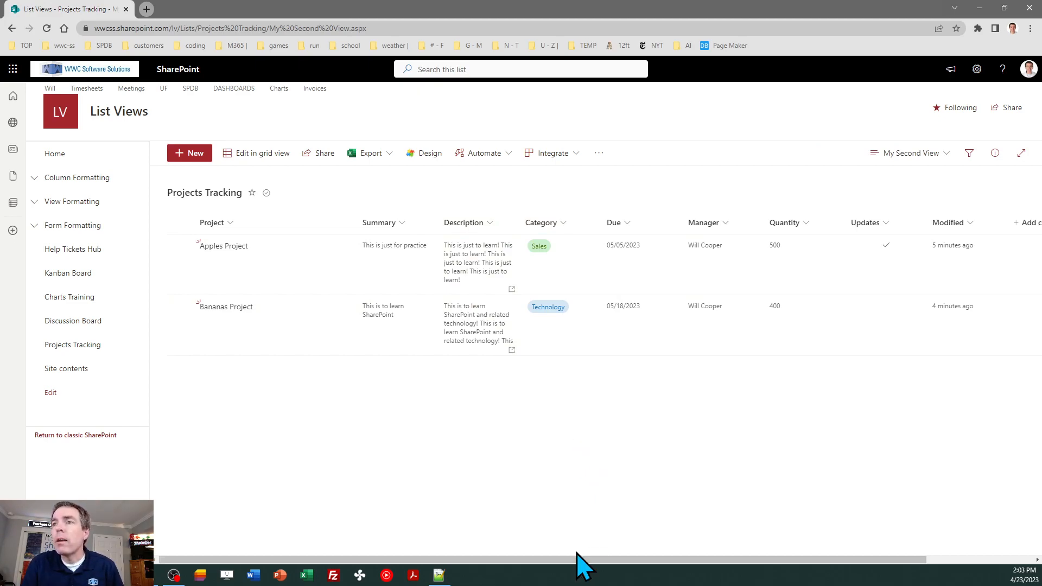
# In Edit view columns, move Modified up to follow Description and apply the new order
pyautogui.moveTo(577, 562); pyautogui.dragTo(678, 565)
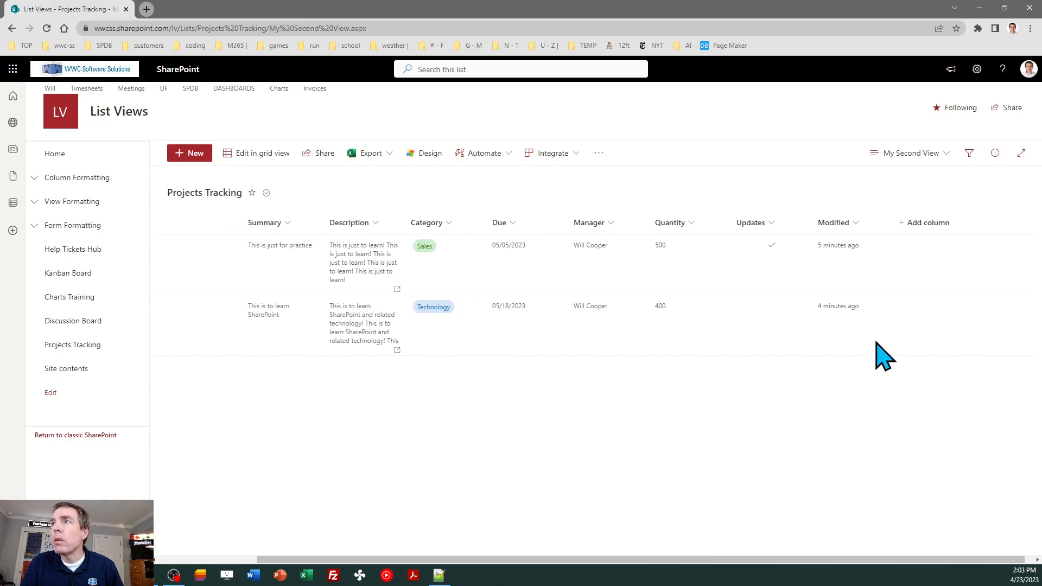
pyautogui.click(924, 223)
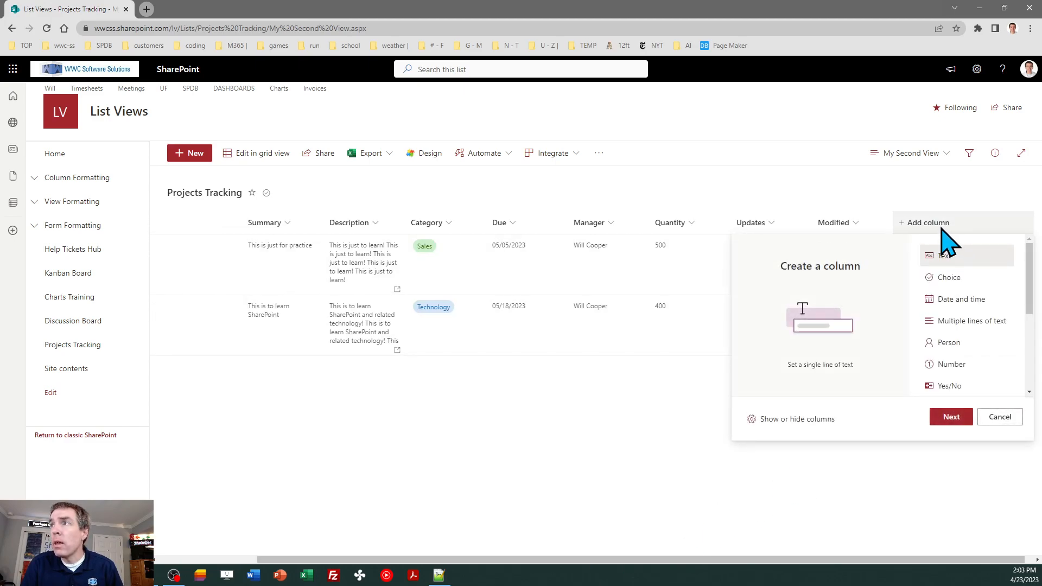
pyautogui.click(802, 420)
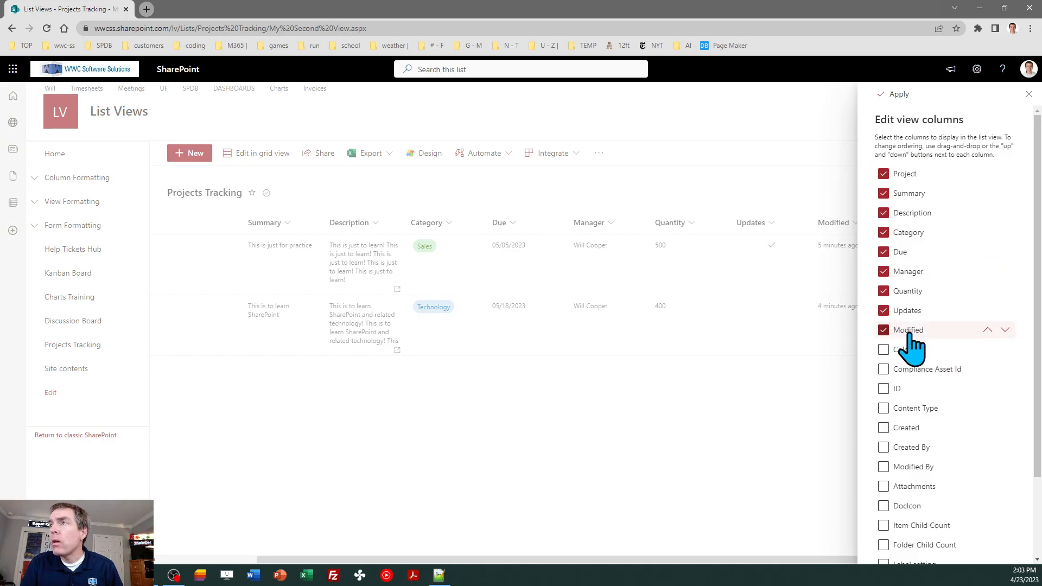
pyautogui.click(988, 330)
pyautogui.click(987, 328)
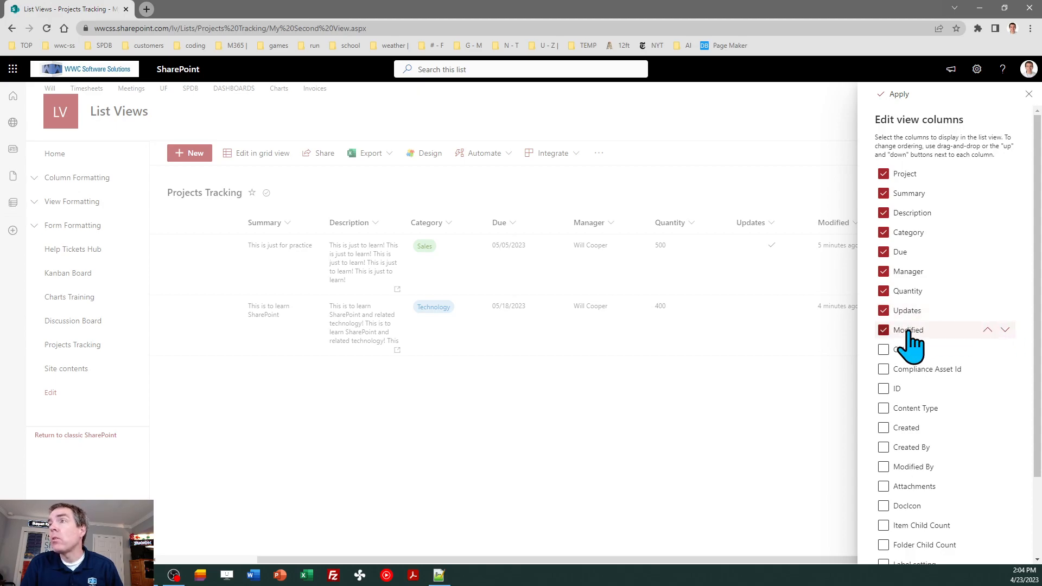
pyautogui.moveTo(910, 332); pyautogui.dragTo(918, 276)
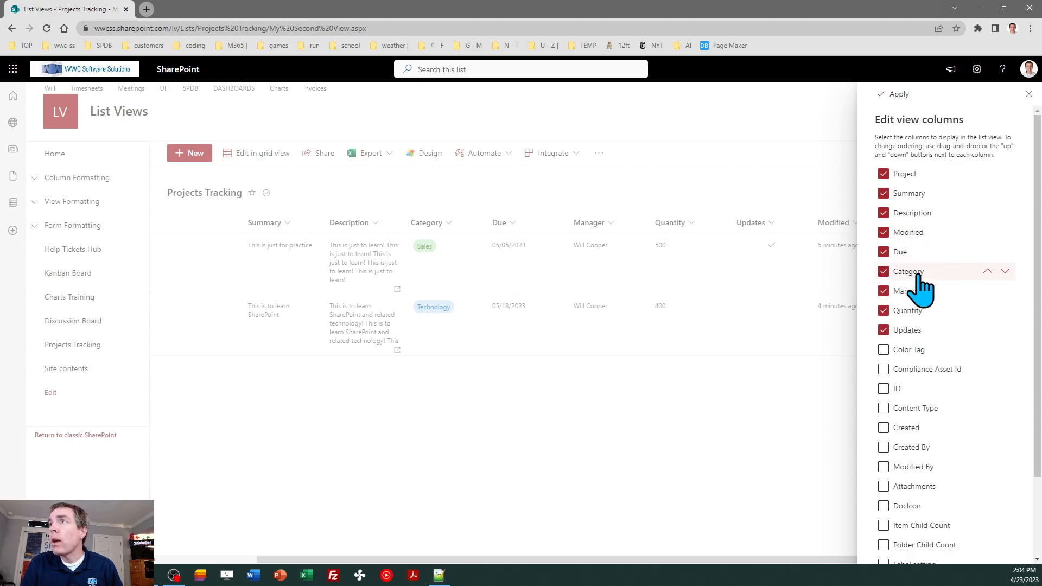
pyautogui.click(894, 95)
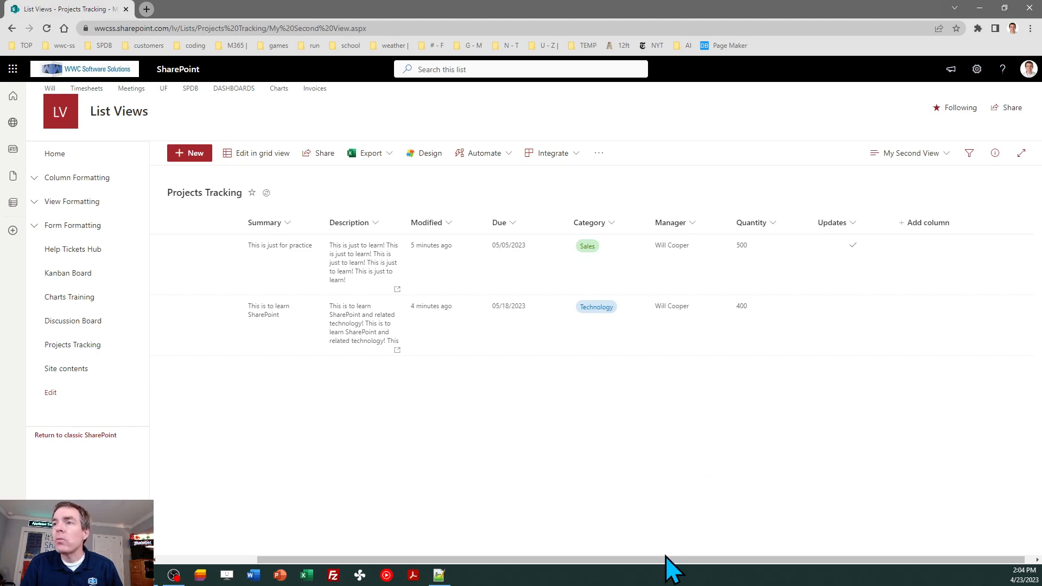
# Narrow the Project column and confirm it into My Second View via Edit current view's OK
pyautogui.moveTo(667, 559); pyautogui.dragTo(539, 550)
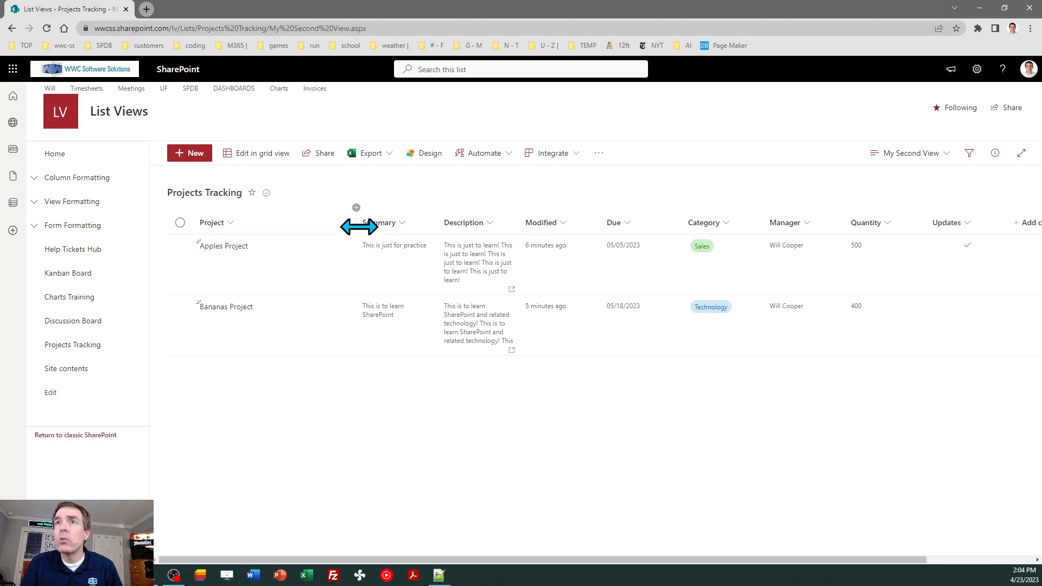
pyautogui.moveTo(360, 227); pyautogui.dragTo(323, 233)
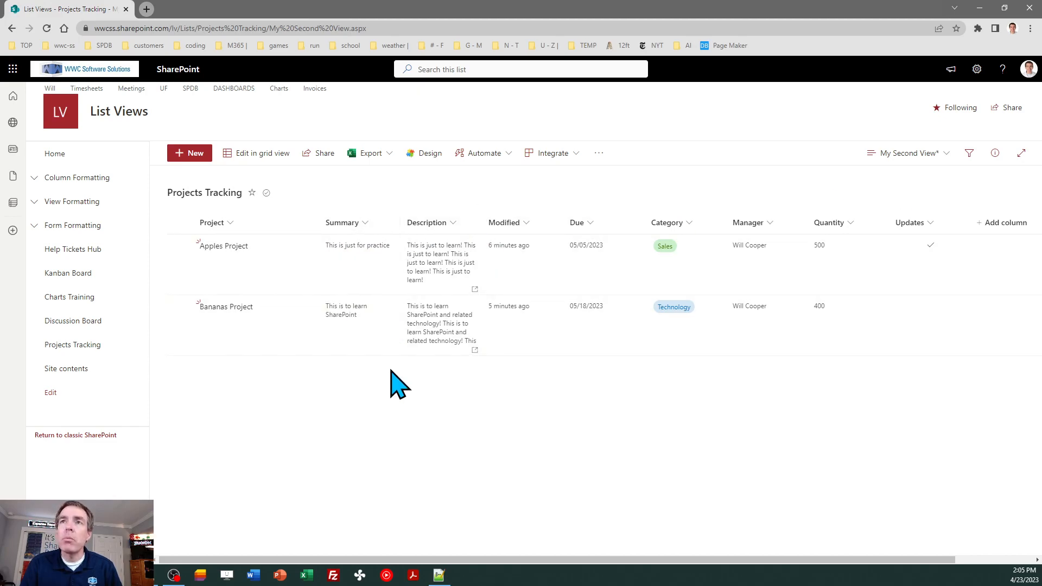
pyautogui.click(890, 160)
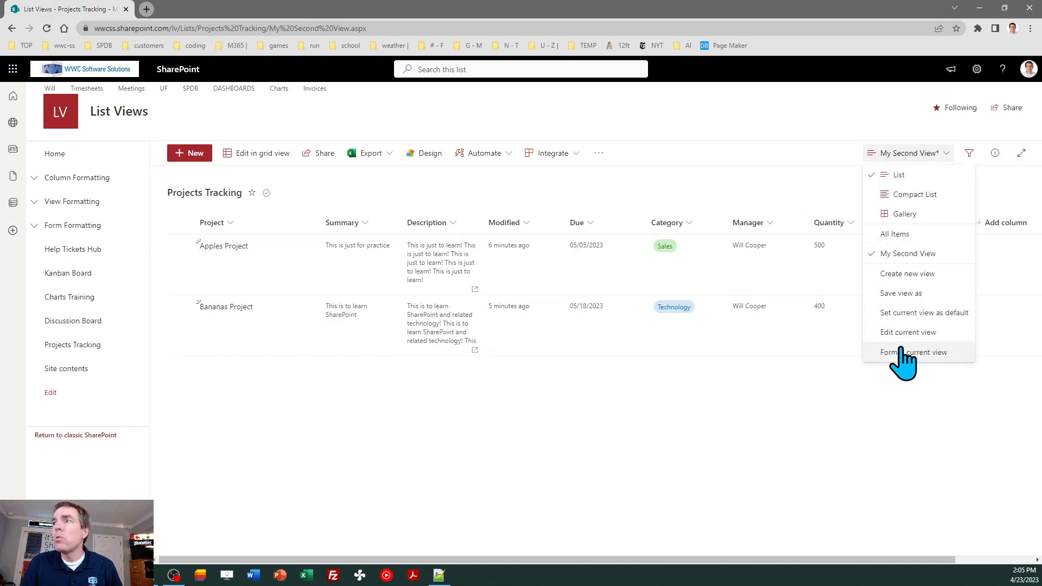
pyautogui.click(898, 332)
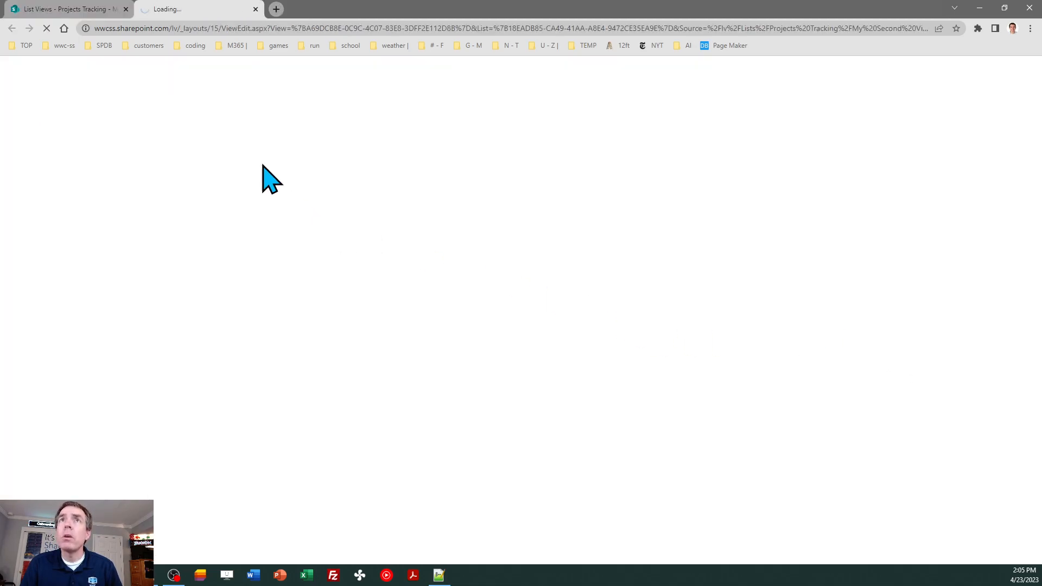
pyautogui.click(126, 9)
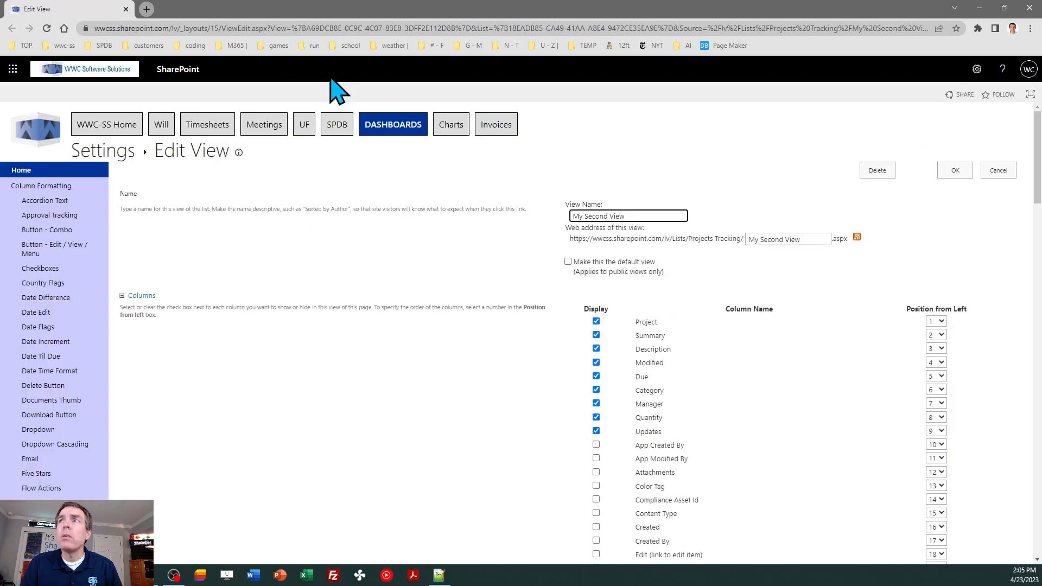
pyautogui.click(953, 172)
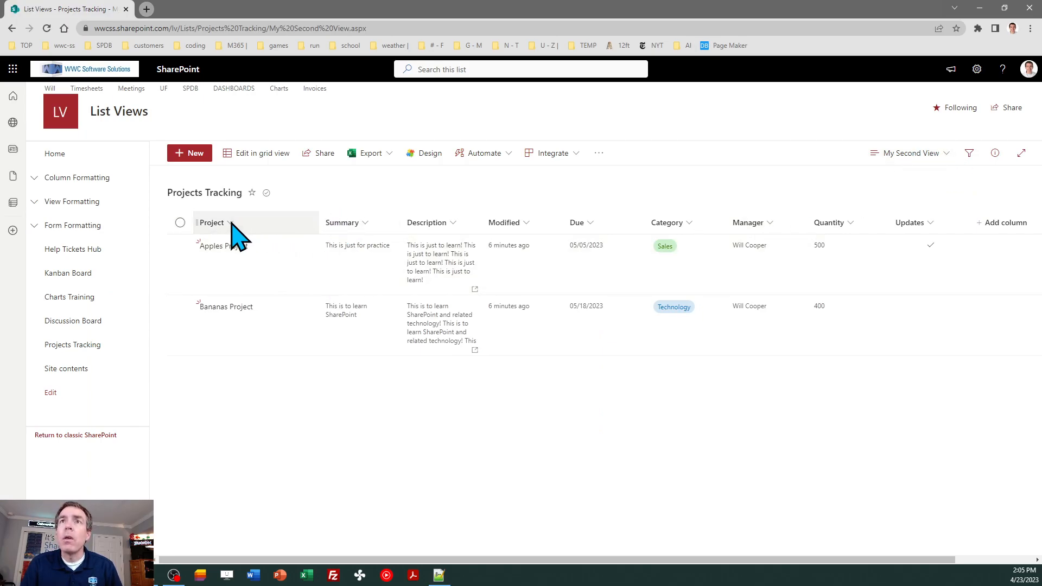
# Widen and then narrow the Project column, trim Project slightly, and make Description noticeably narrower
pyautogui.click(234, 227)
pyautogui.moveTo(280, 325)
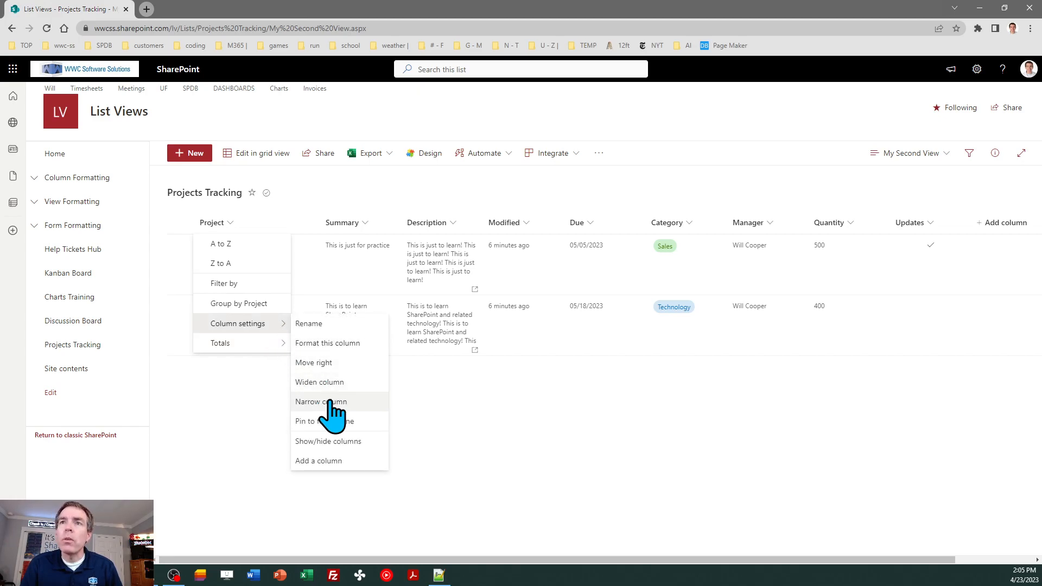
pyautogui.click(326, 382)
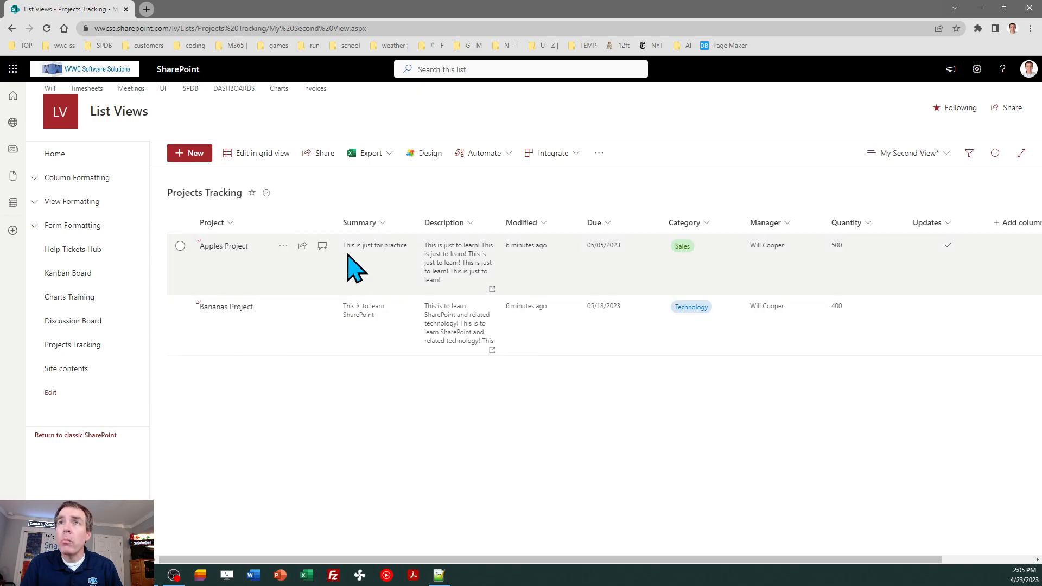
pyautogui.click(230, 224)
pyautogui.moveTo(268, 324)
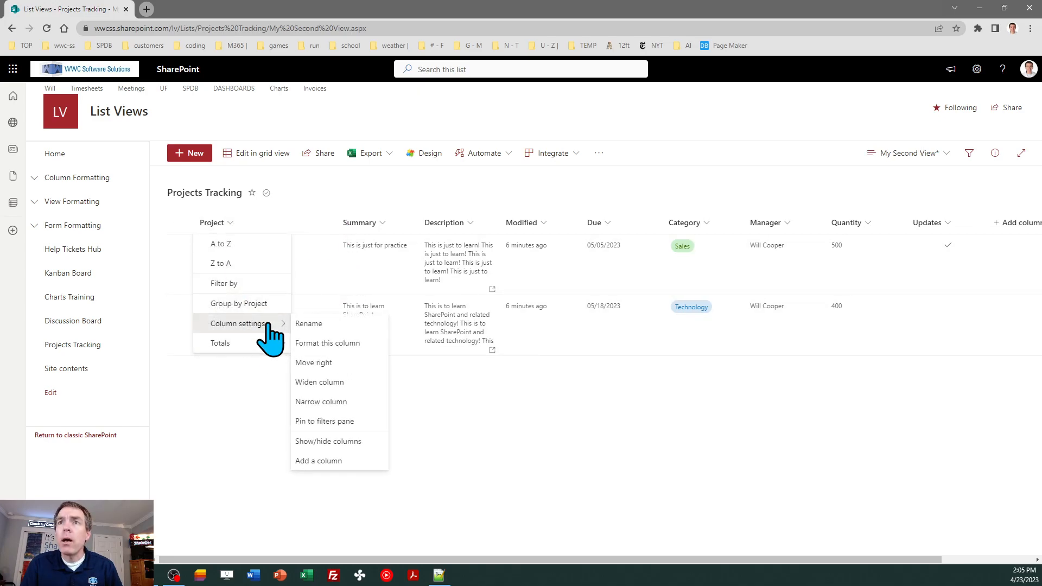
pyautogui.click(336, 401)
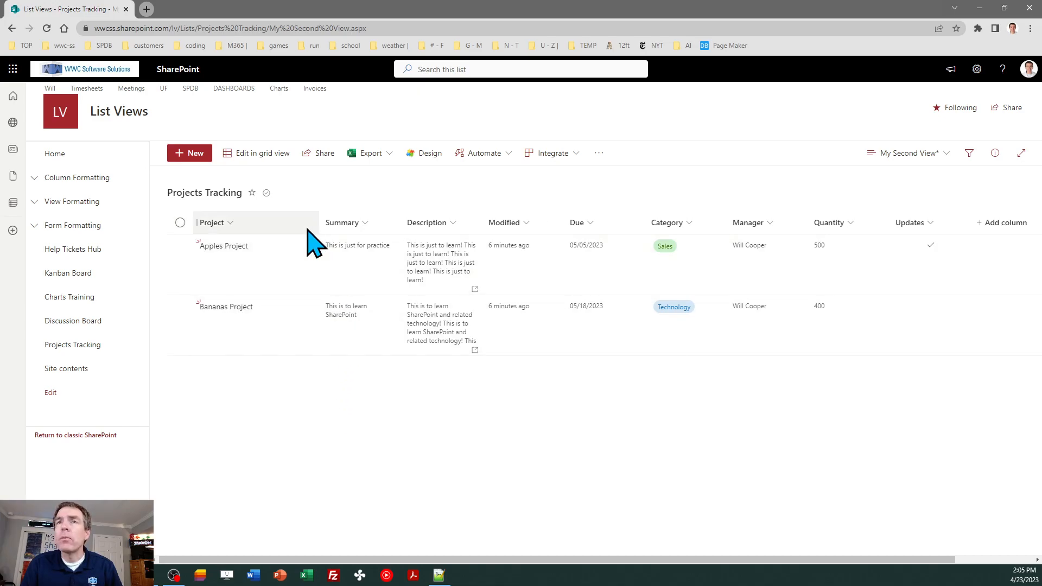
pyautogui.moveTo(321, 225)
pyautogui.mouseDown()
pyautogui.moveTo(365, 221)
pyautogui.moveTo(317, 218)
pyautogui.mouseUp()
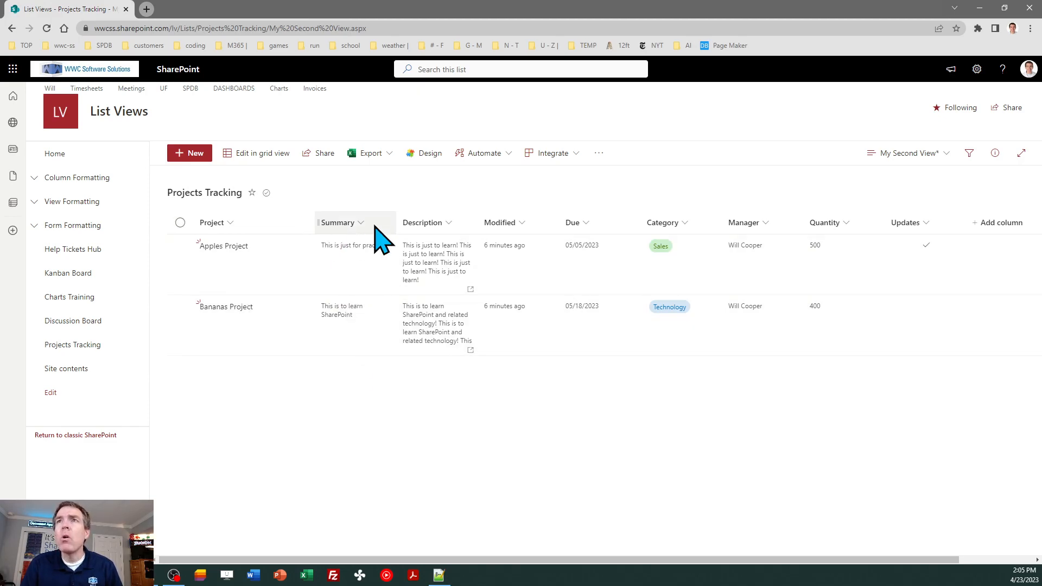
pyautogui.moveTo(480, 222)
pyautogui.mouseDown()
pyautogui.moveTo(418, 222)
pyautogui.moveTo(500, 222)
pyautogui.moveTo(415, 223)
pyautogui.moveTo(467, 221)
pyautogui.mouseUp()
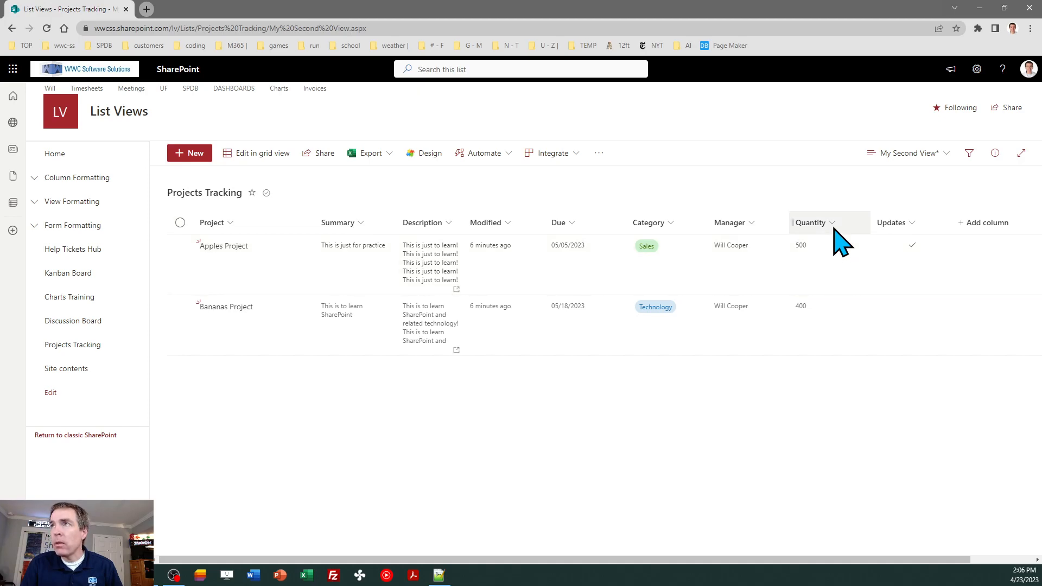
# Add a Sum total under the Quantity column, showing 900
pyautogui.click(833, 223)
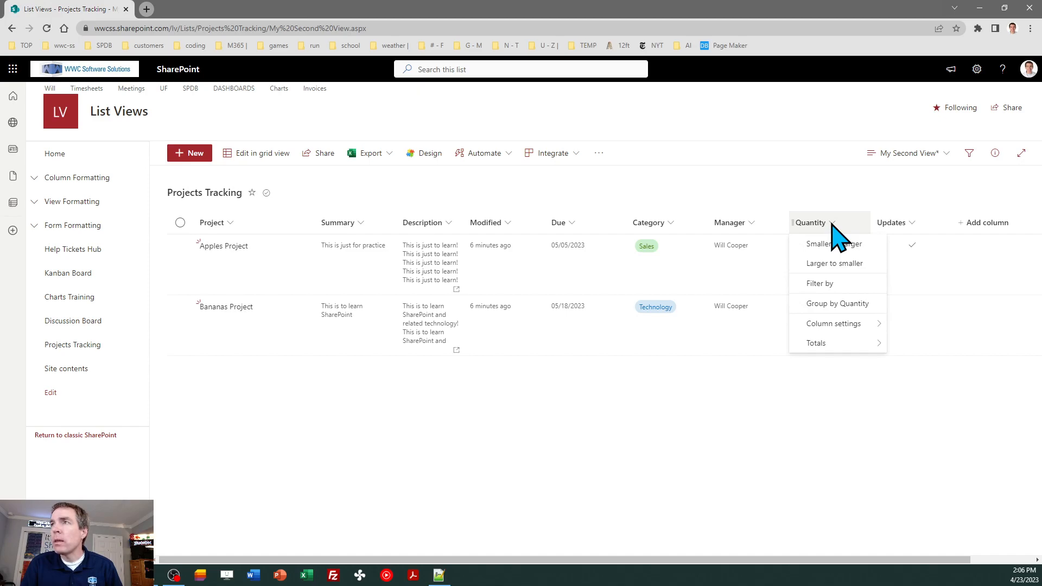
pyautogui.moveTo(825, 348)
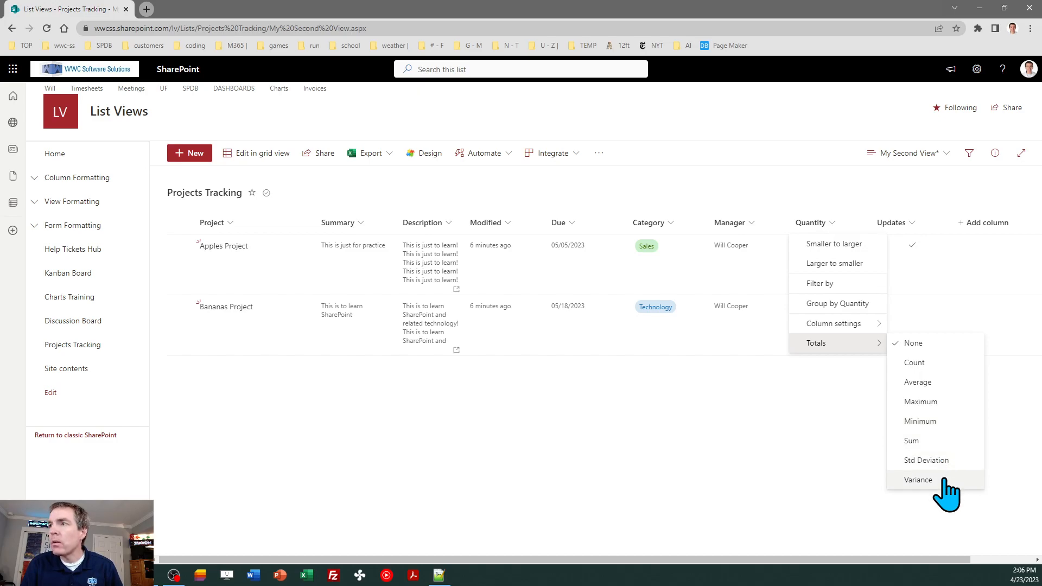
pyautogui.click(917, 441)
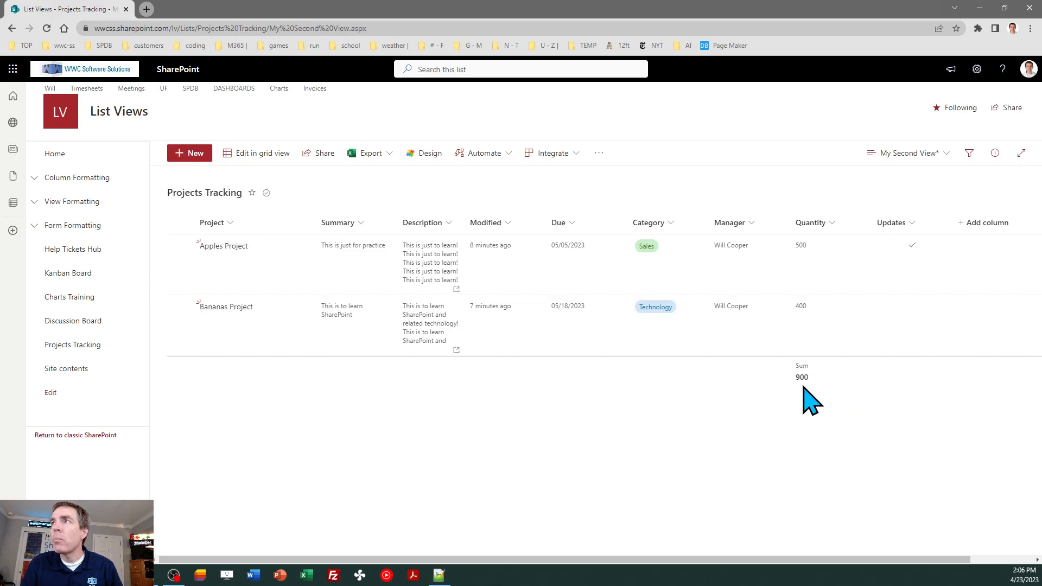
pyautogui.click(895, 154)
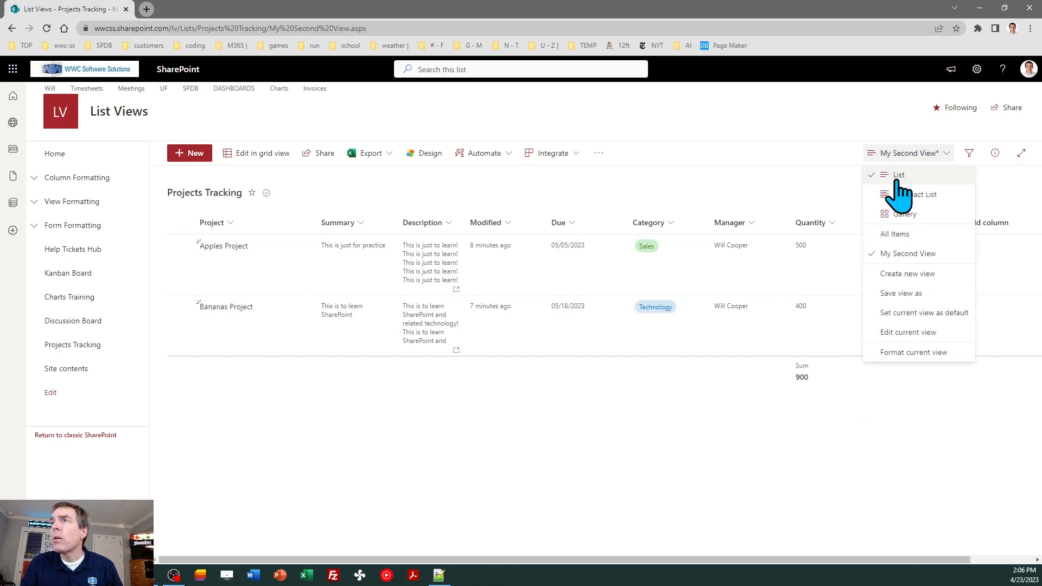
# Confirm the current view on the classic Edit View page, then close the older list tab
pyautogui.click(915, 333)
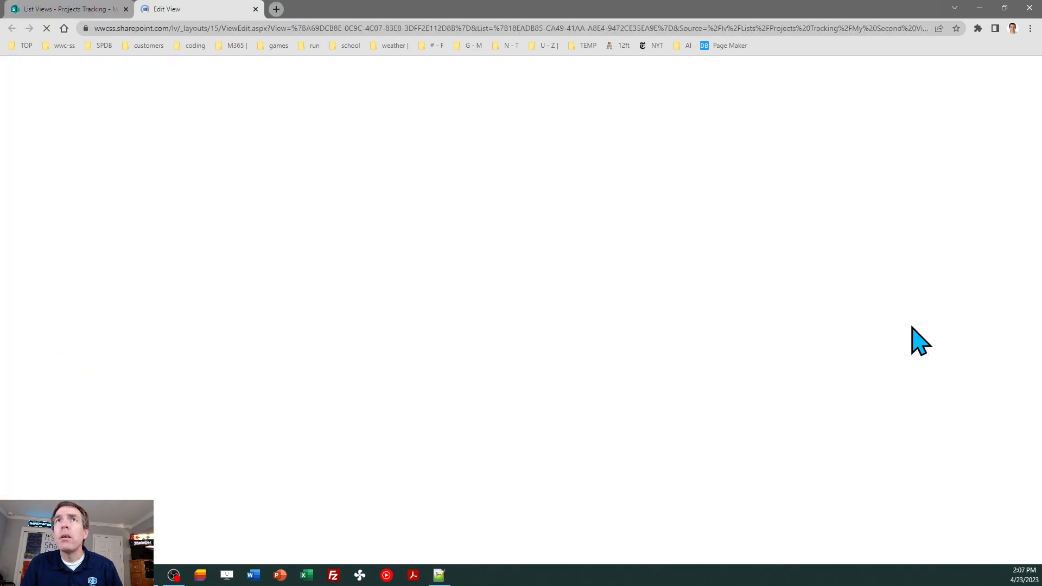
pyautogui.click(953, 170)
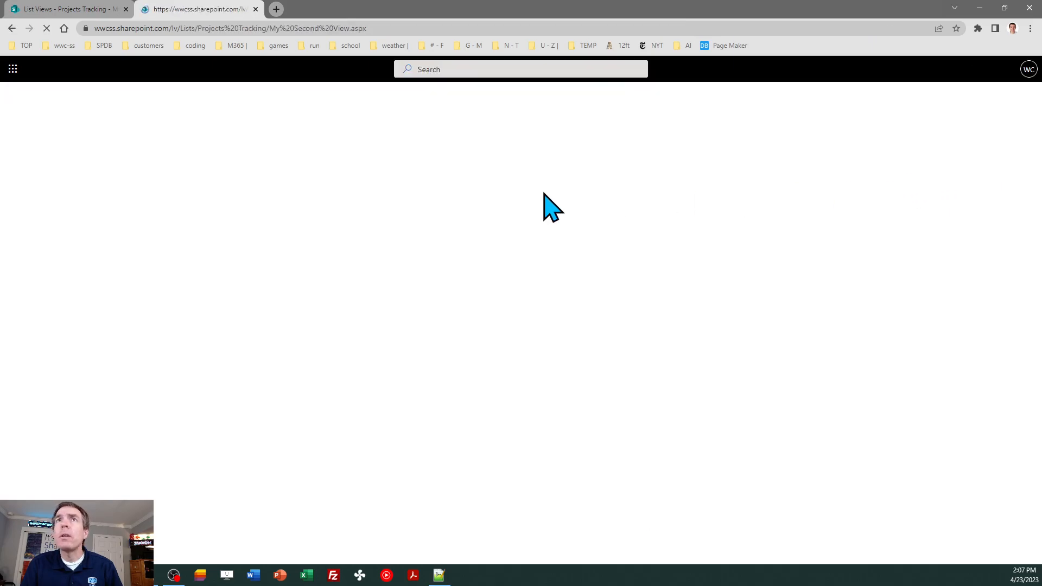
pyautogui.click(125, 9)
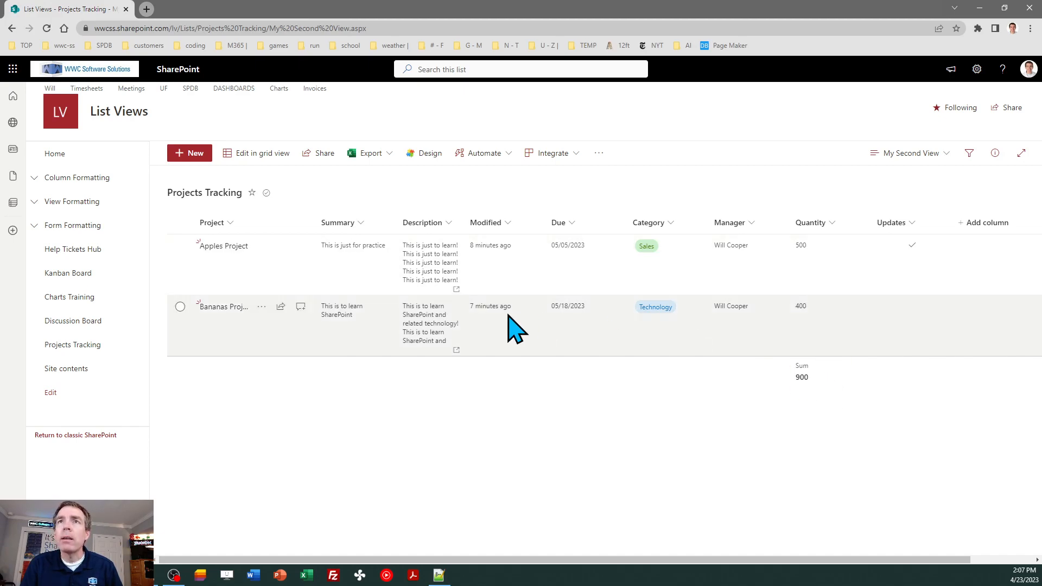
# Add a Count total under the Project column, showing 2
pyautogui.click(231, 224)
pyautogui.moveTo(264, 348)
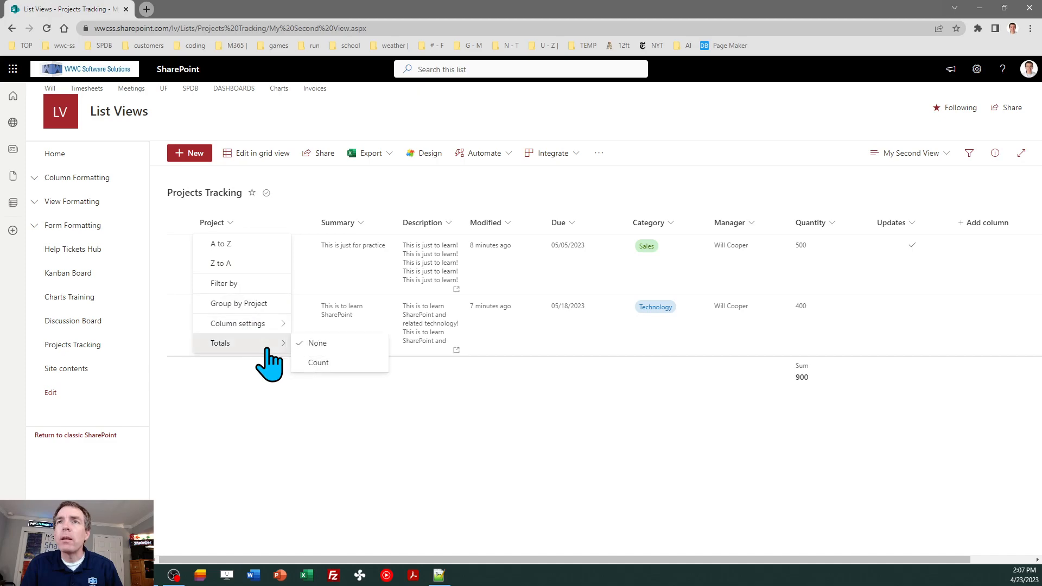
pyautogui.click(319, 363)
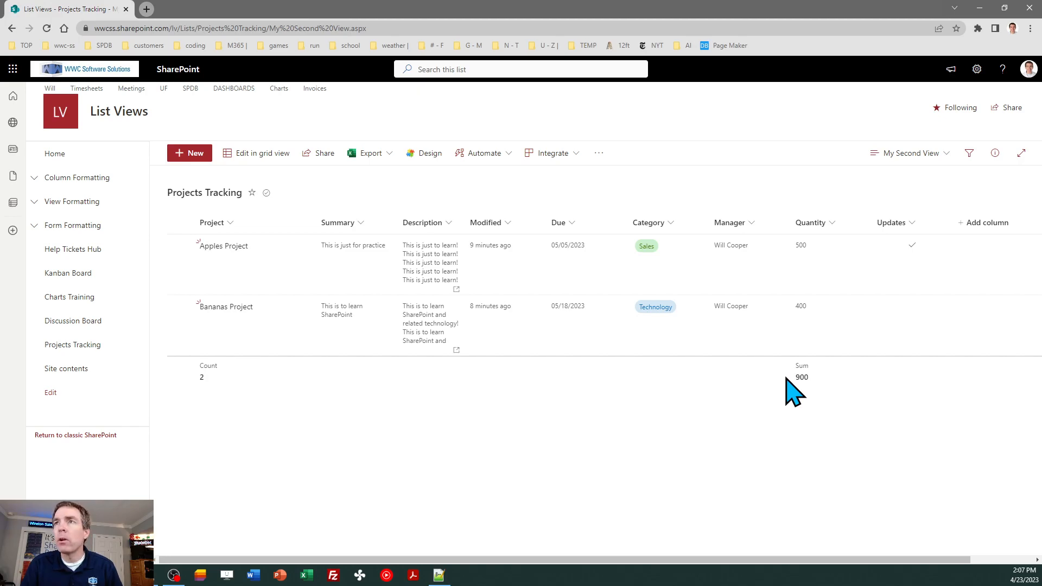
# Sort the list by Project ascending, then descending
pyautogui.click(231, 222)
pyautogui.click(238, 242)
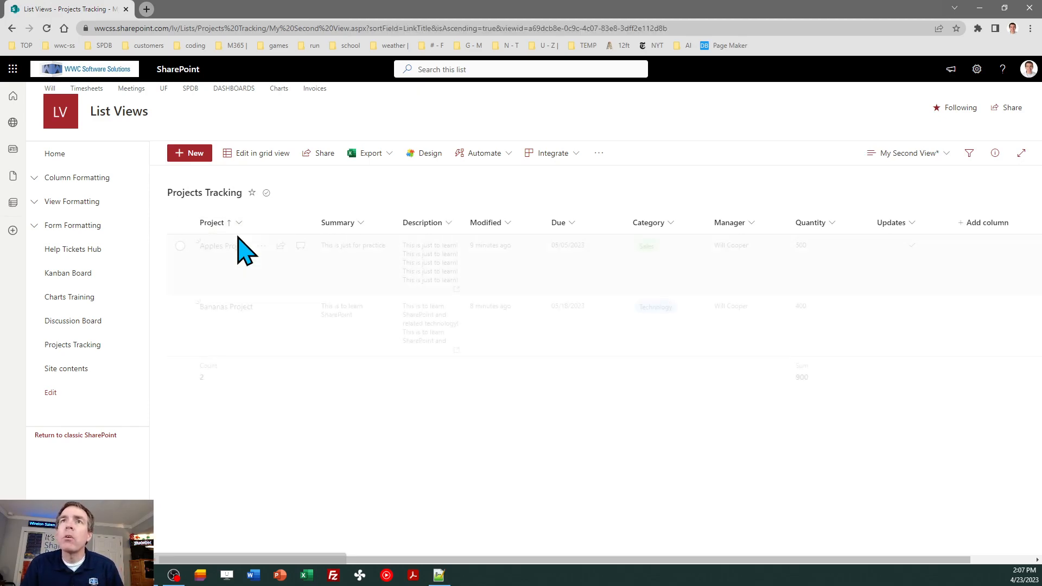
pyautogui.click(239, 222)
pyautogui.click(240, 265)
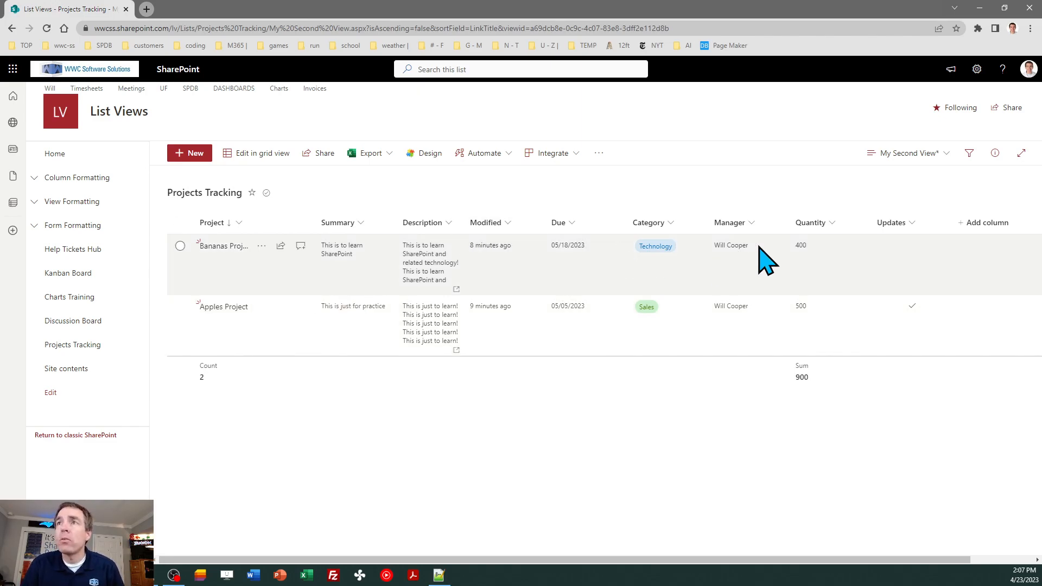
pyautogui.click(917, 155)
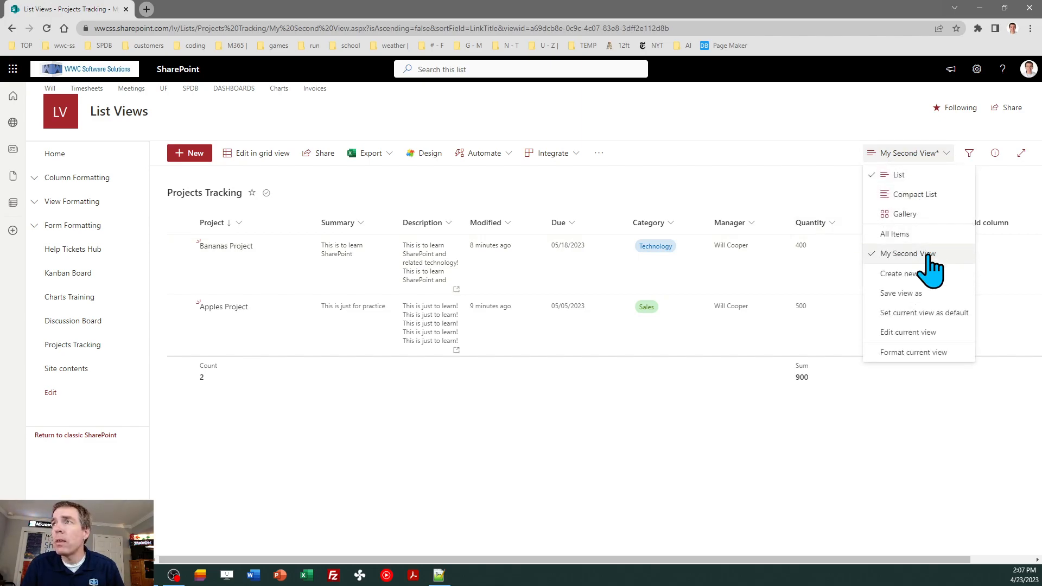
# In Edit View, set the first sort column to Project, closing the old list tab
pyautogui.click(920, 334)
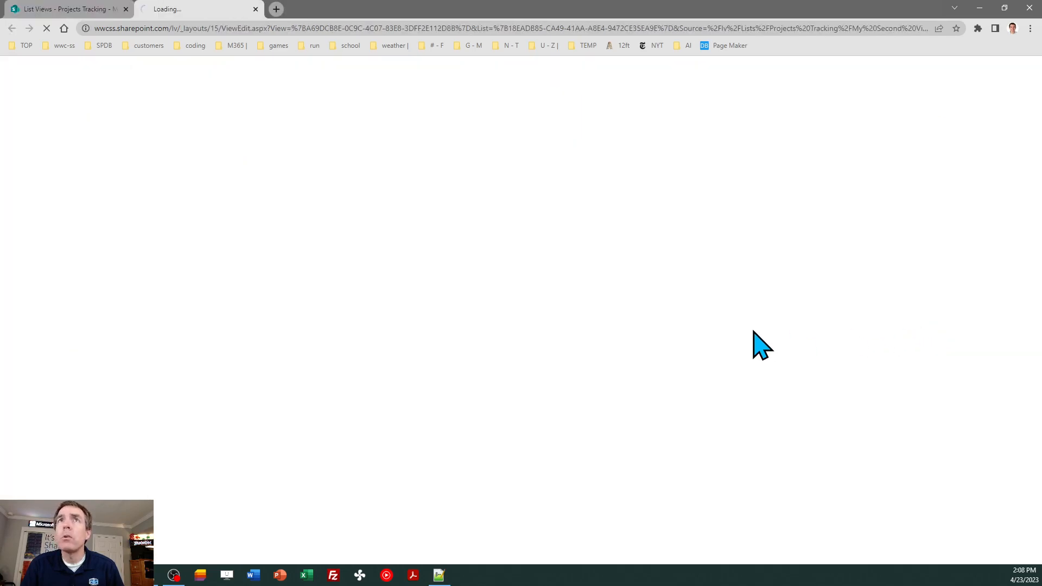
pyautogui.click(126, 10)
pyautogui.moveTo(1039, 138); pyautogui.dragTo(1039, 253)
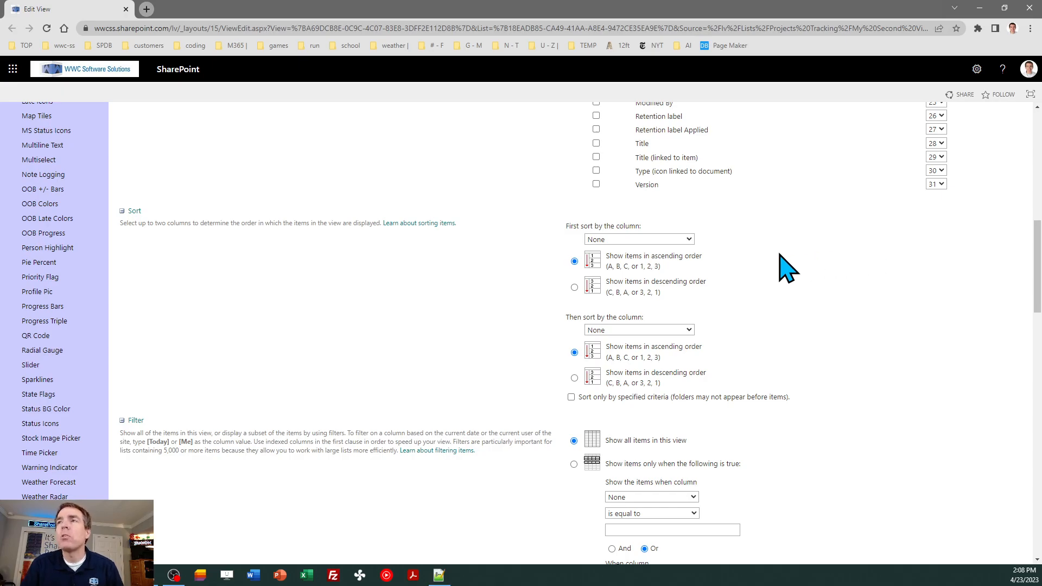
pyautogui.click(689, 239)
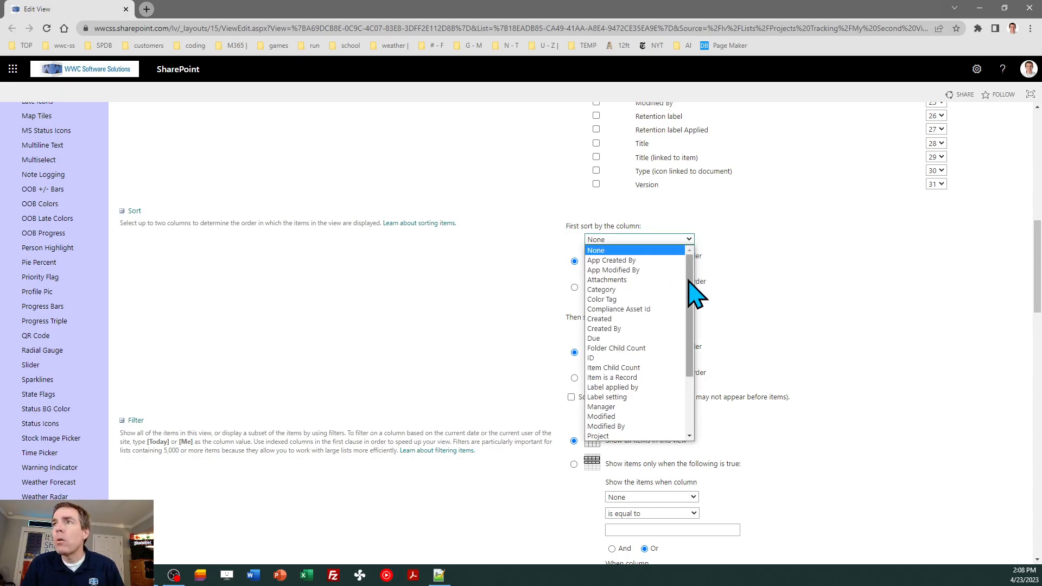
pyautogui.scroll(-2, 691, 304)
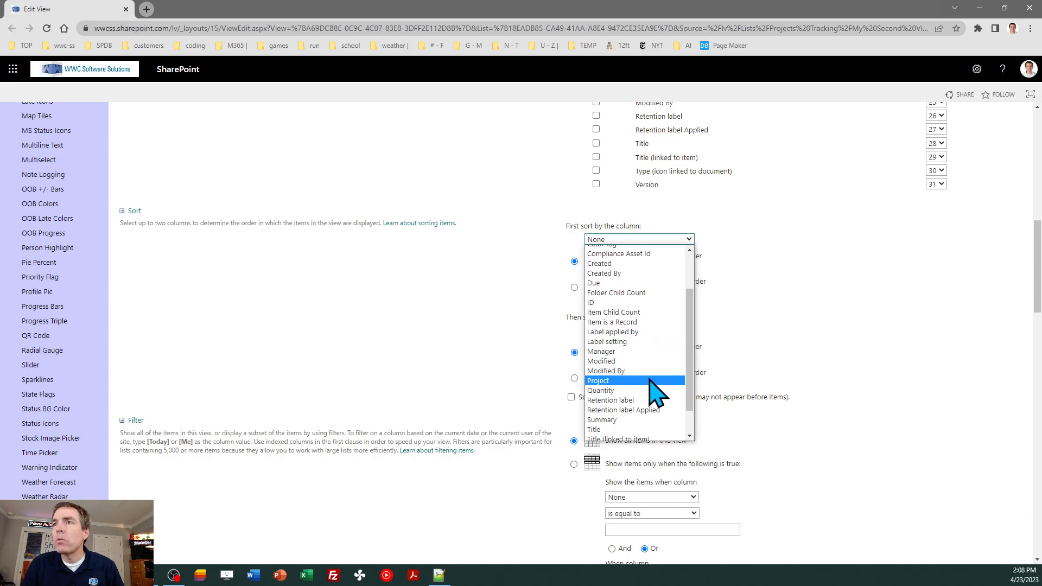
pyautogui.click(649, 381)
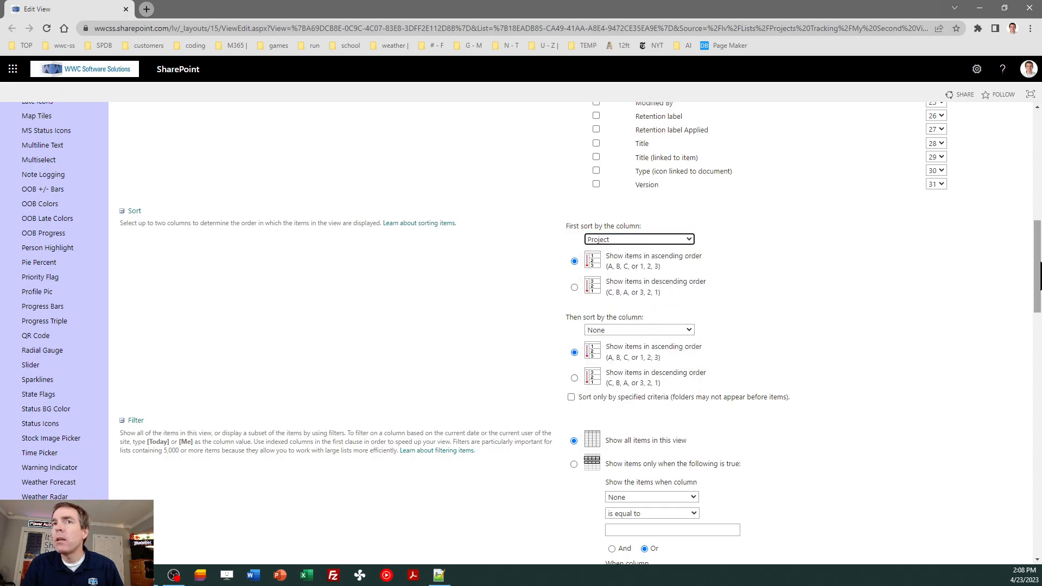
# Try a filter where Quantity is greater than a value
pyautogui.moveTo(1041, 277); pyautogui.dragTo(1041, 321)
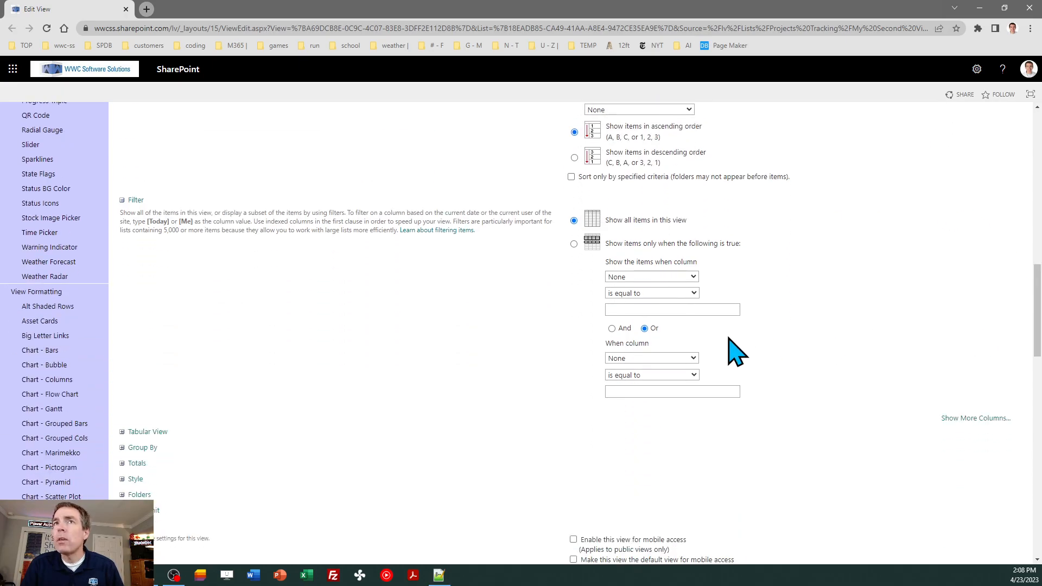
pyautogui.click(694, 277)
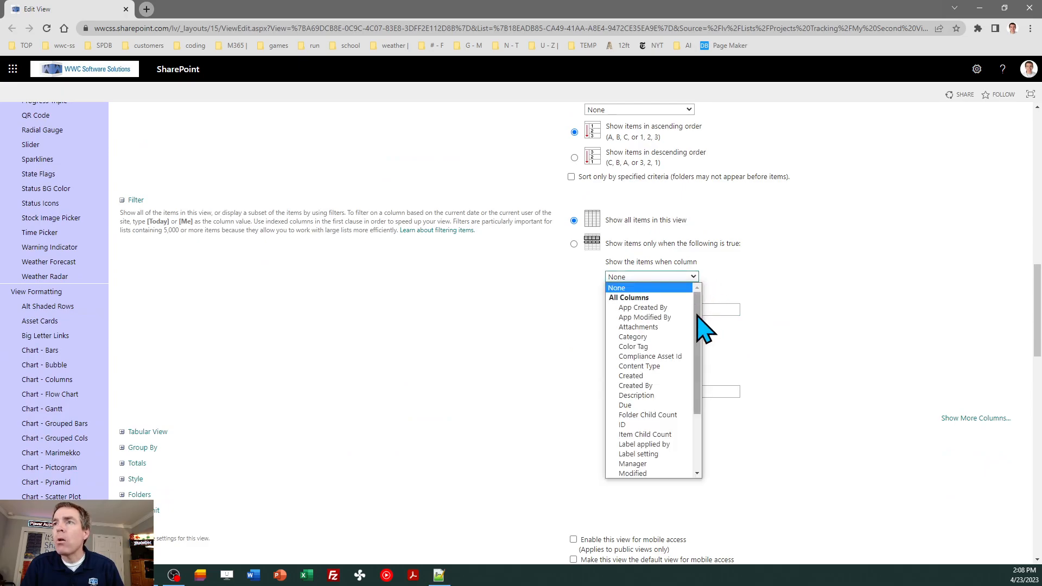
pyautogui.moveTo(698, 318); pyautogui.dragTo(699, 363)
pyautogui.click(659, 422)
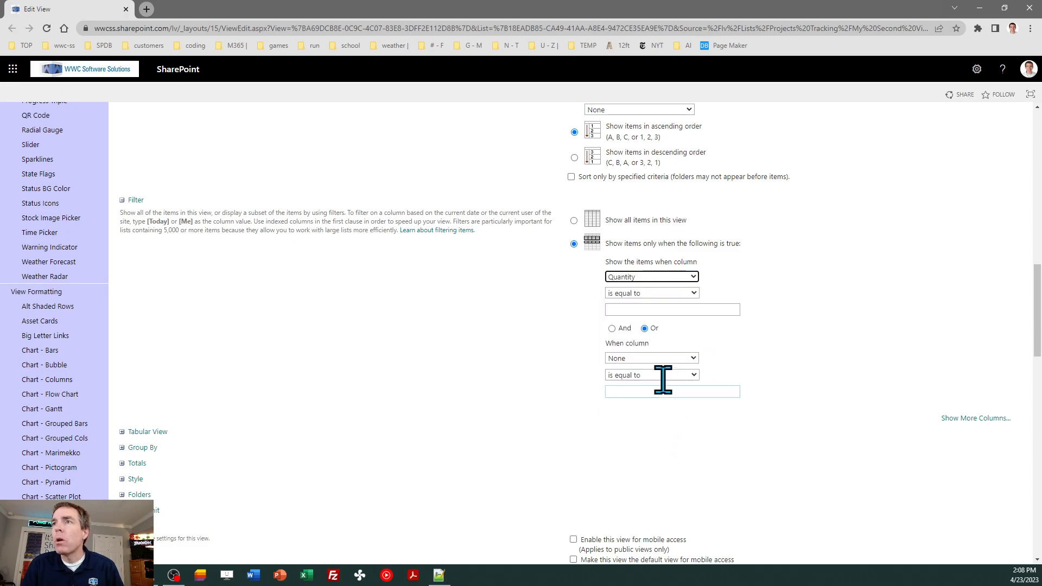
pyautogui.click(692, 293)
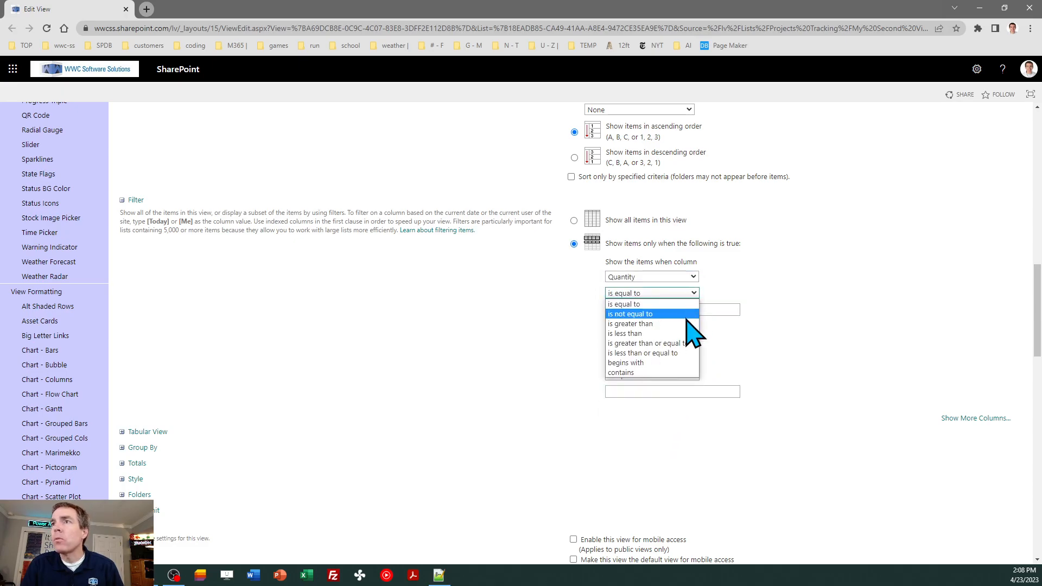
pyautogui.click(685, 323)
pyautogui.click(640, 308)
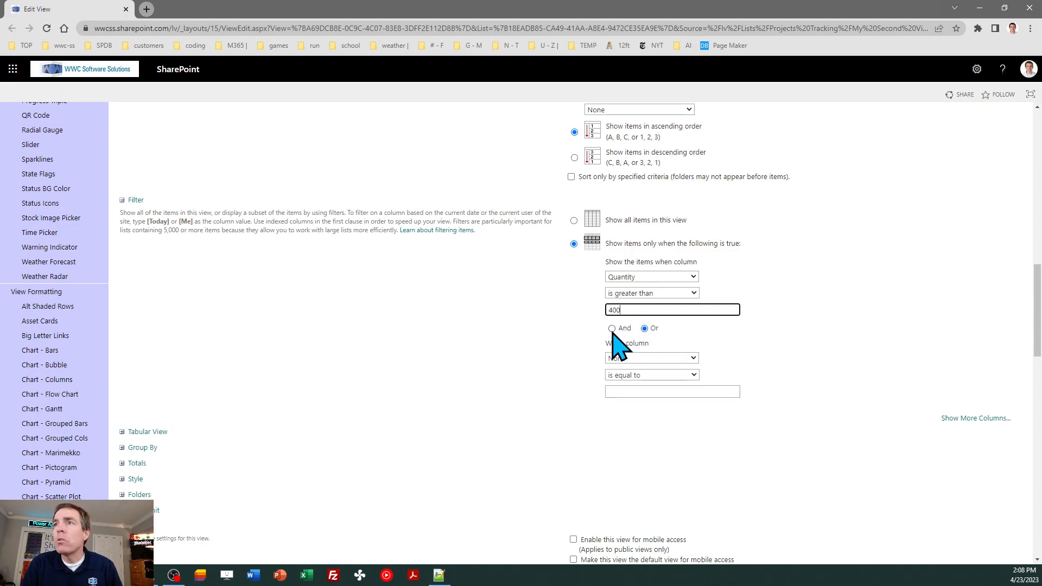
pyautogui.moveTo(1038, 324); pyautogui.dragTo(1038, 285)
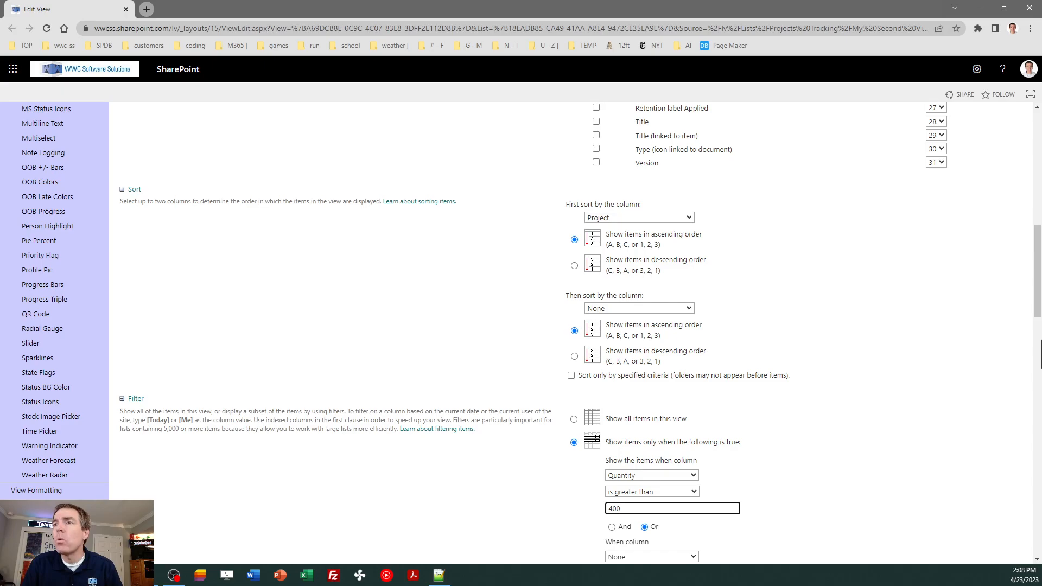
# Reset the filter column to None and save the view settings
pyautogui.click(693, 476)
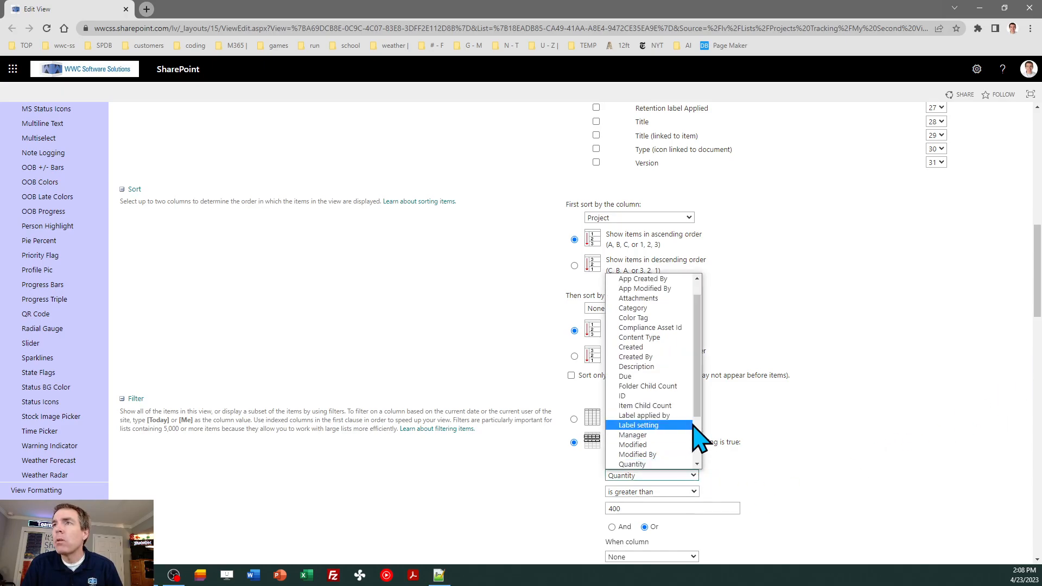
pyautogui.scroll(5, 700, 383)
pyautogui.click(667, 280)
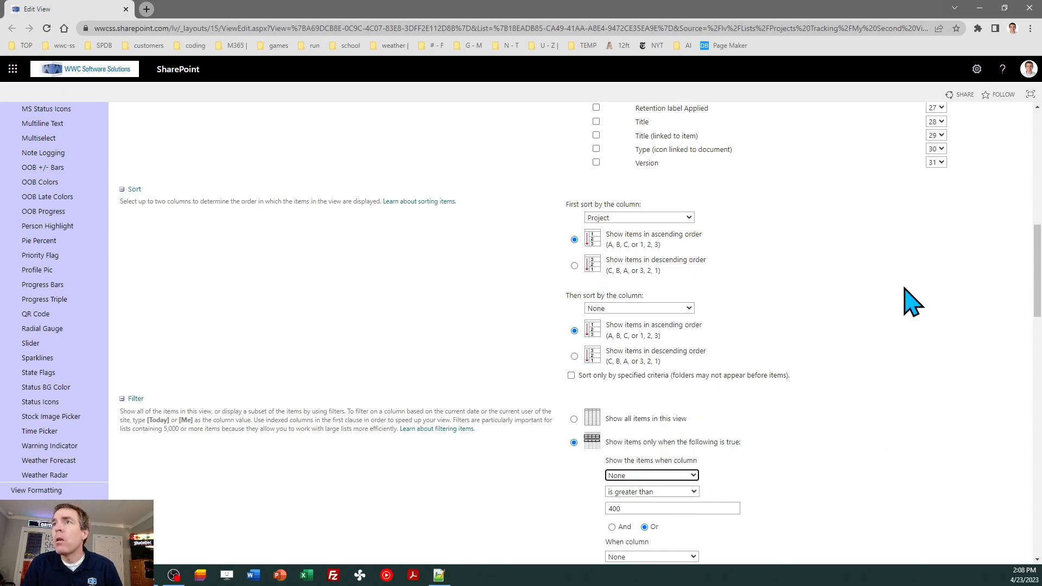
pyautogui.moveTo(1038, 271); pyautogui.dragTo(1038, 157)
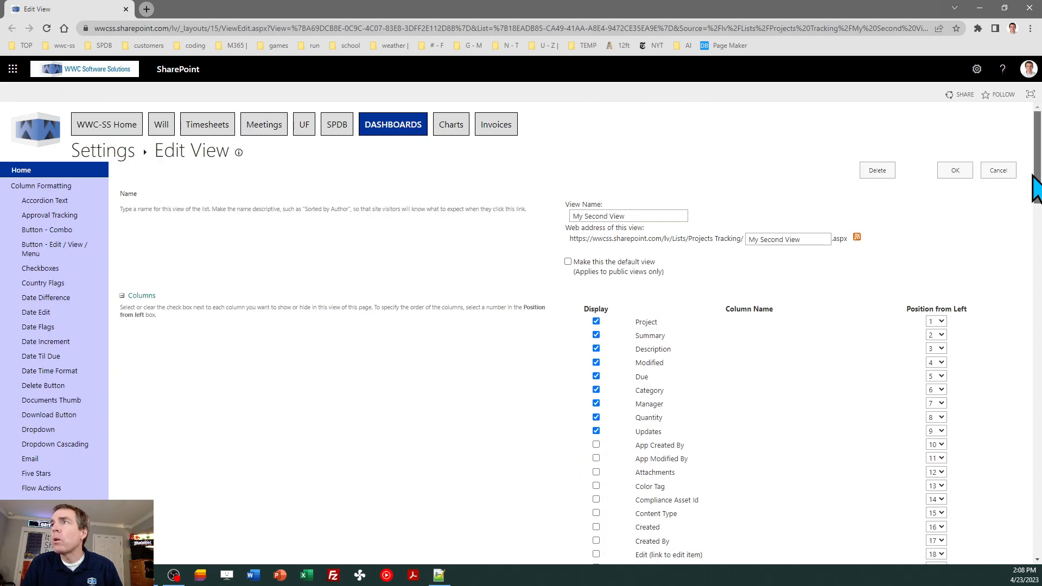
pyautogui.click(951, 171)
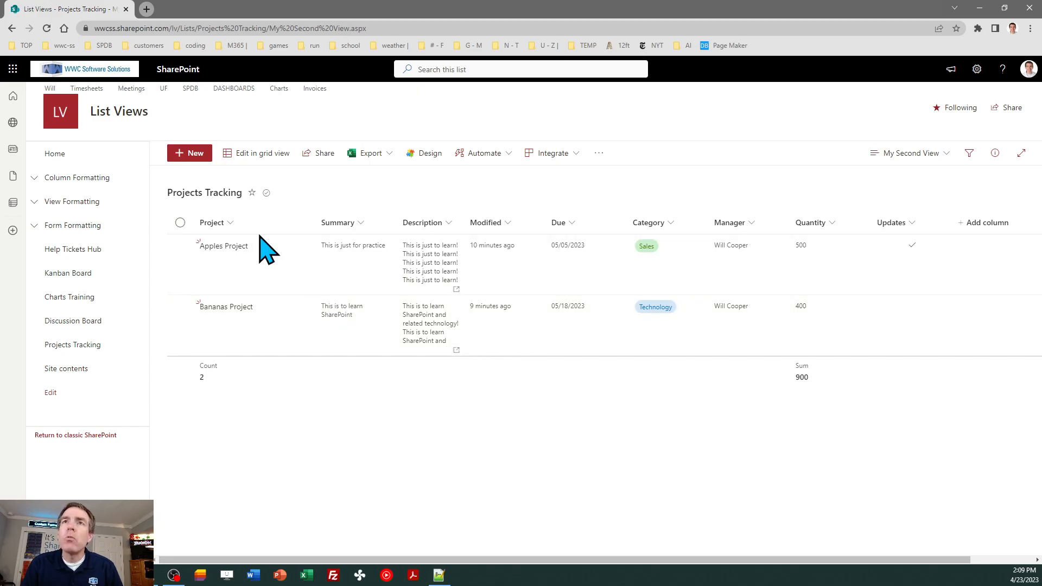
# Group the list by Project and reload the page
pyautogui.click(230, 223)
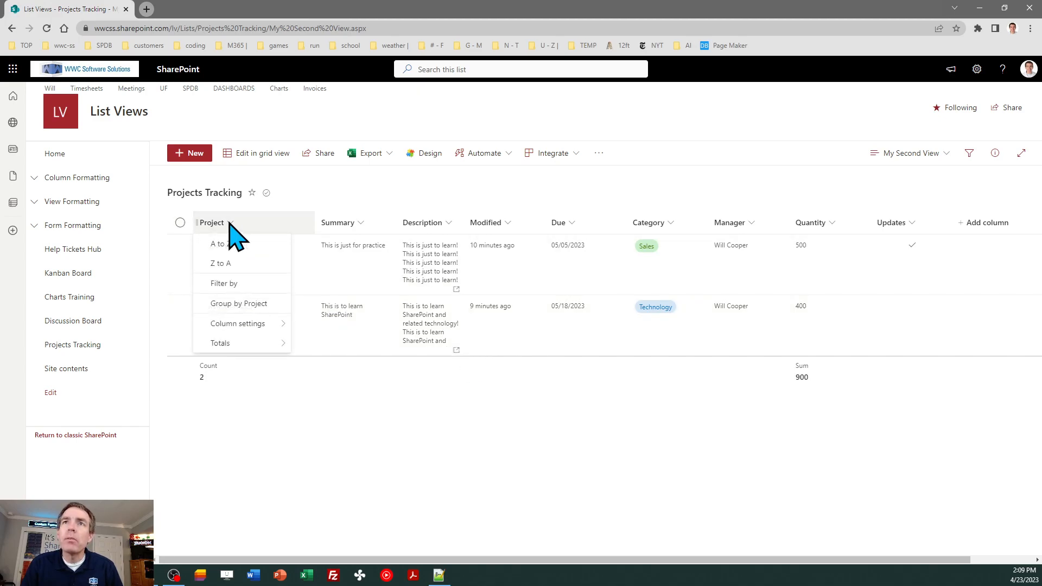
pyautogui.click(242, 303)
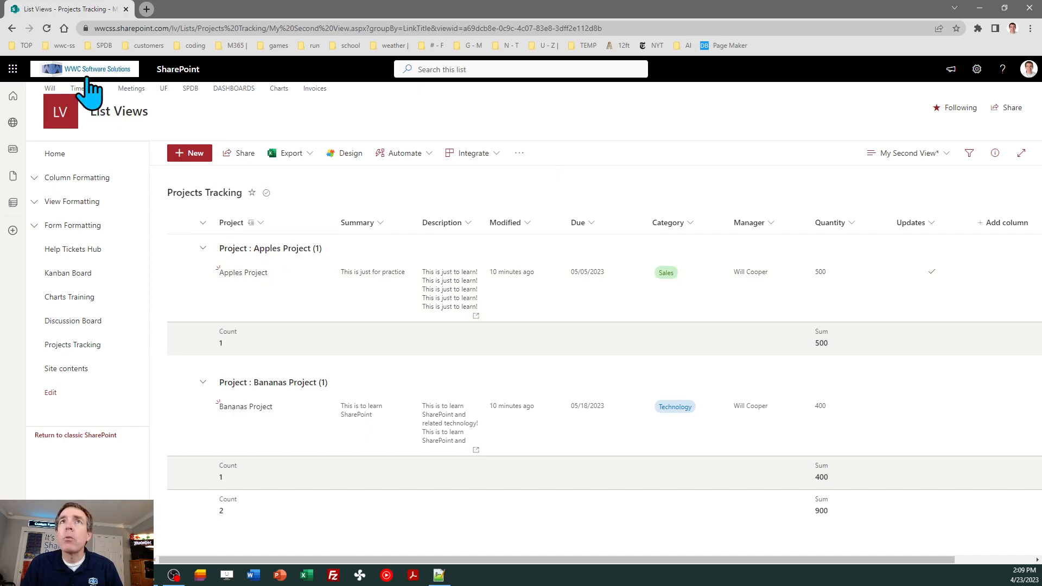
pyautogui.click(47, 28)
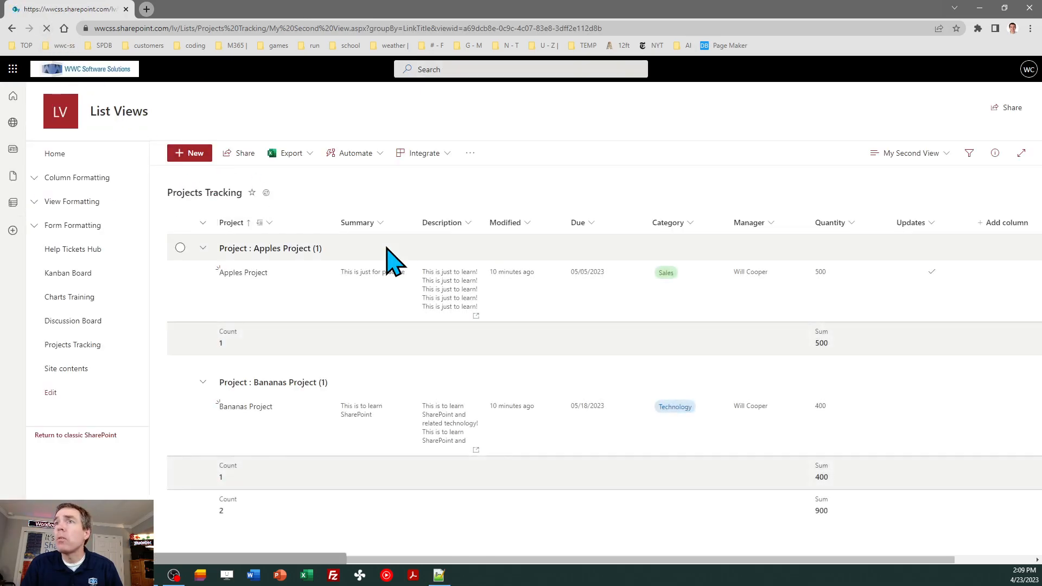
# Switch to All Items and back to My Second View, discarding the grouping
pyautogui.click(896, 158)
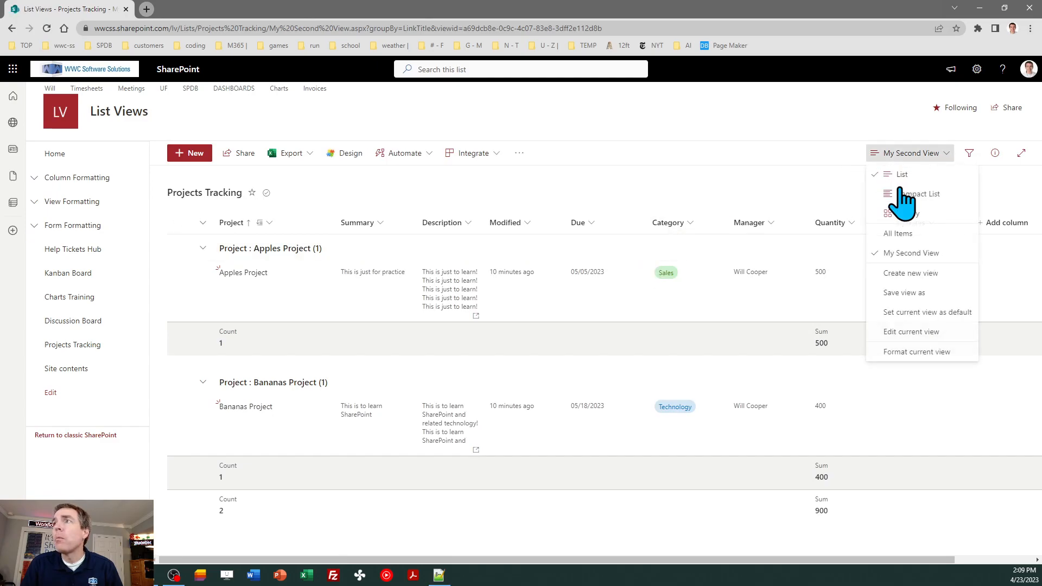
pyautogui.click(913, 238)
pyautogui.click(915, 166)
pyautogui.click(921, 259)
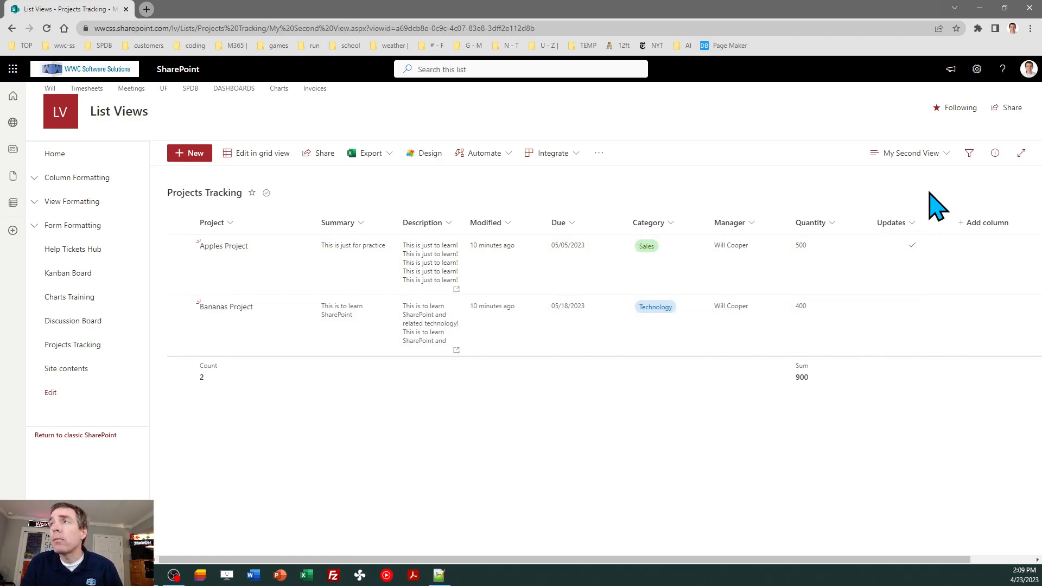
pyautogui.click(917, 154)
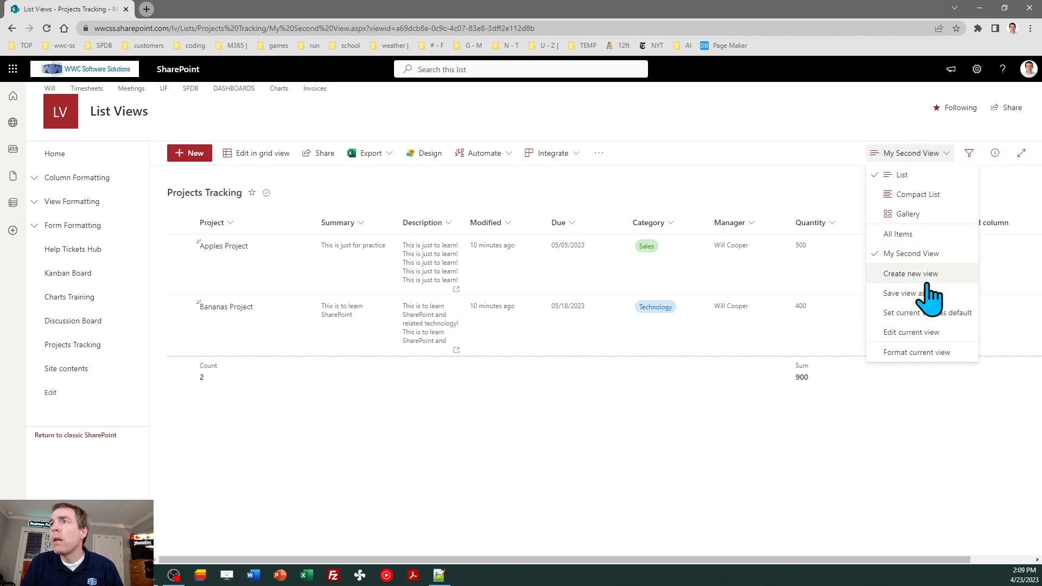
# In Edit View, group first by Project with groupings shown Expanded by default, and save
pyautogui.click(914, 332)
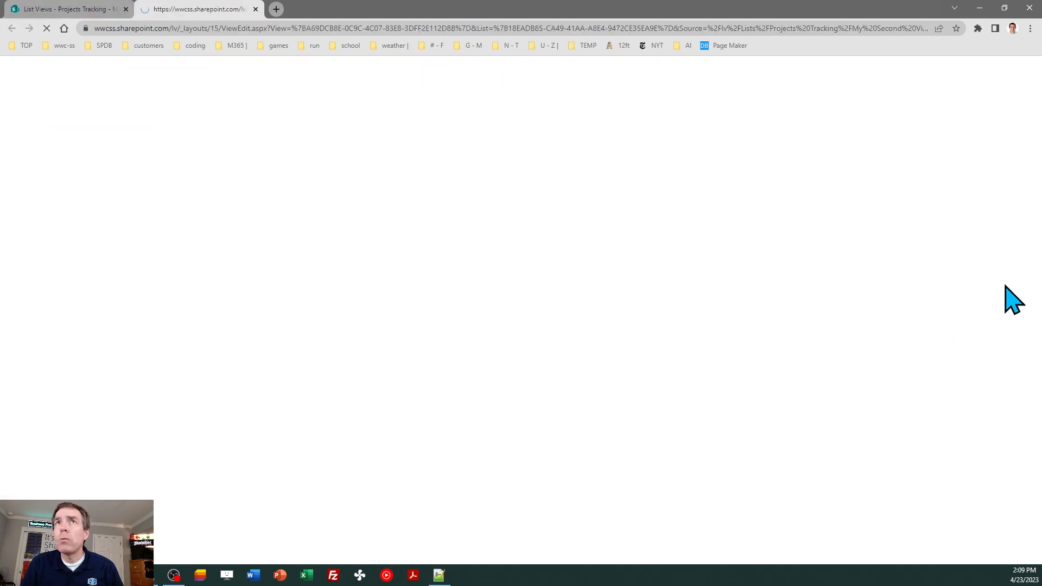
pyautogui.moveTo(1039, 168); pyautogui.dragTo(1040, 345)
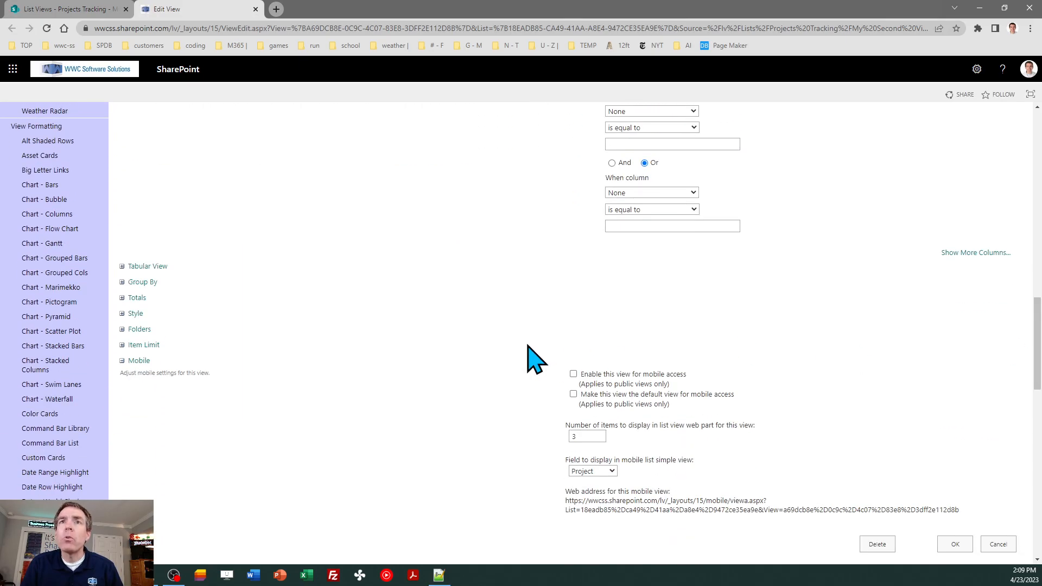
pyautogui.click(132, 283)
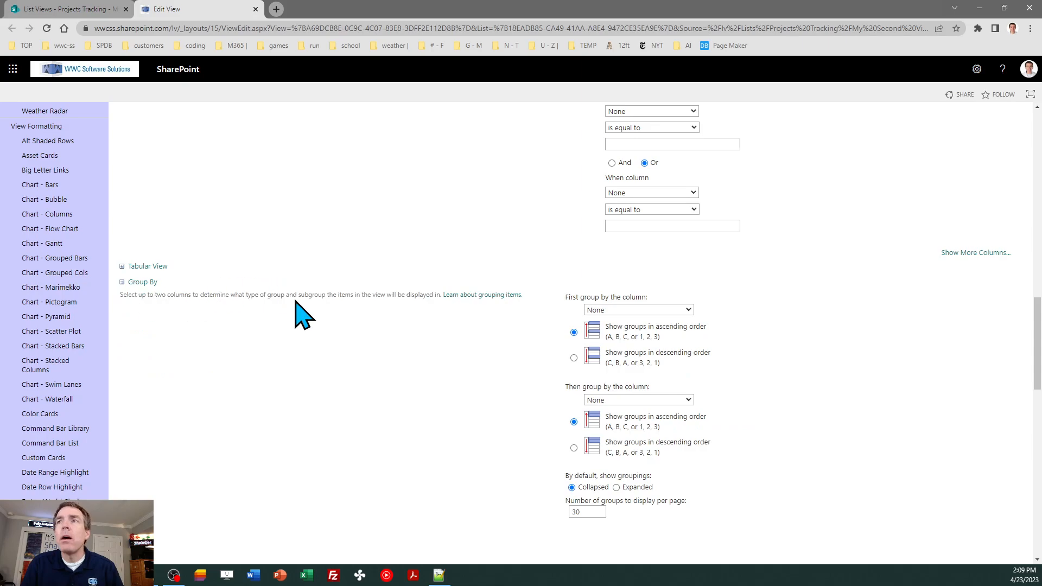
pyautogui.click(688, 310)
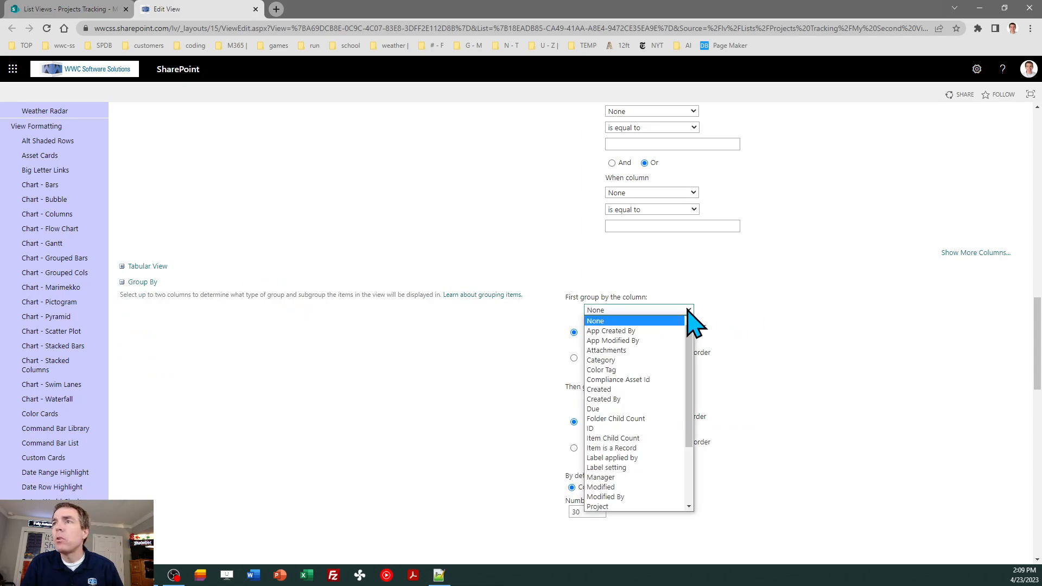
pyautogui.moveTo(689, 337); pyautogui.dragTo(692, 411)
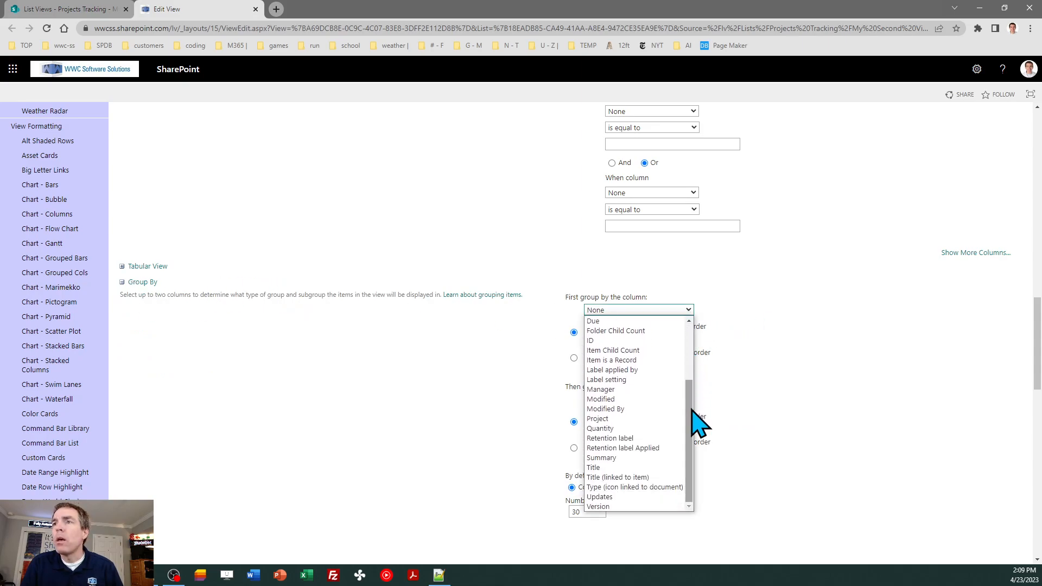
pyautogui.click(648, 419)
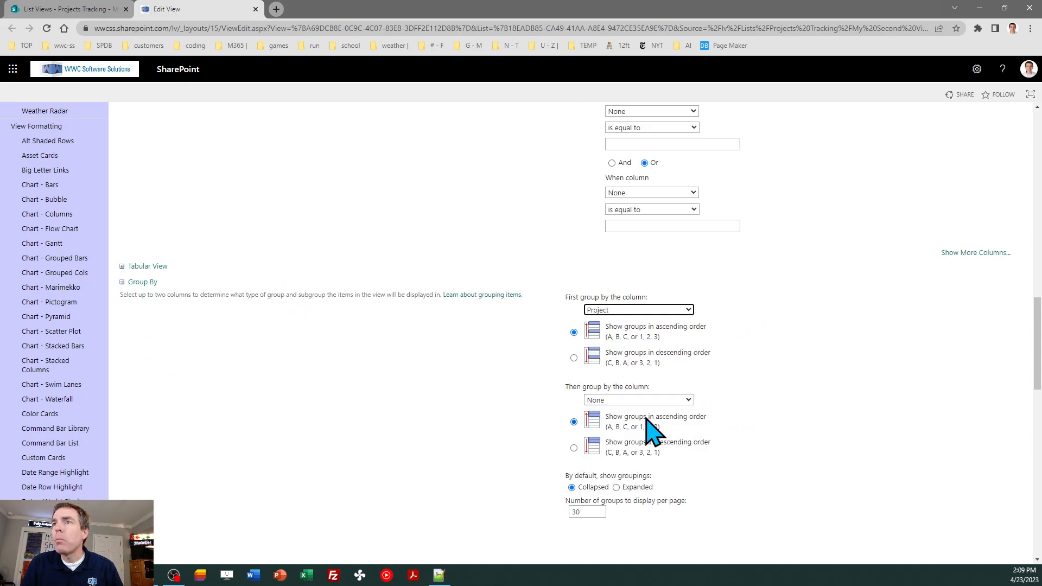
pyautogui.click(617, 487)
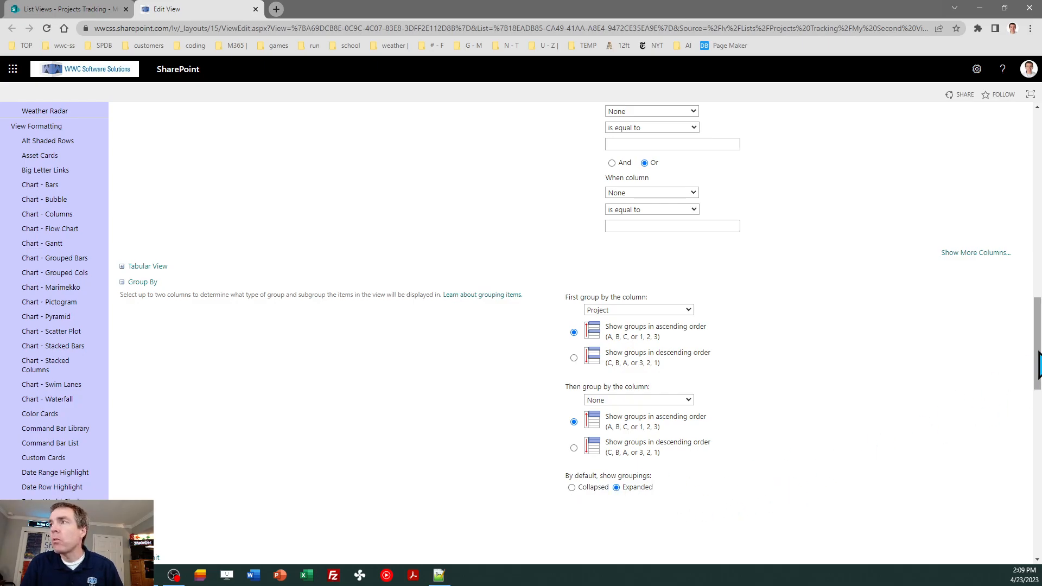
pyautogui.moveTo(1039, 356); pyautogui.dragTo(1040, 428)
pyautogui.click(955, 385)
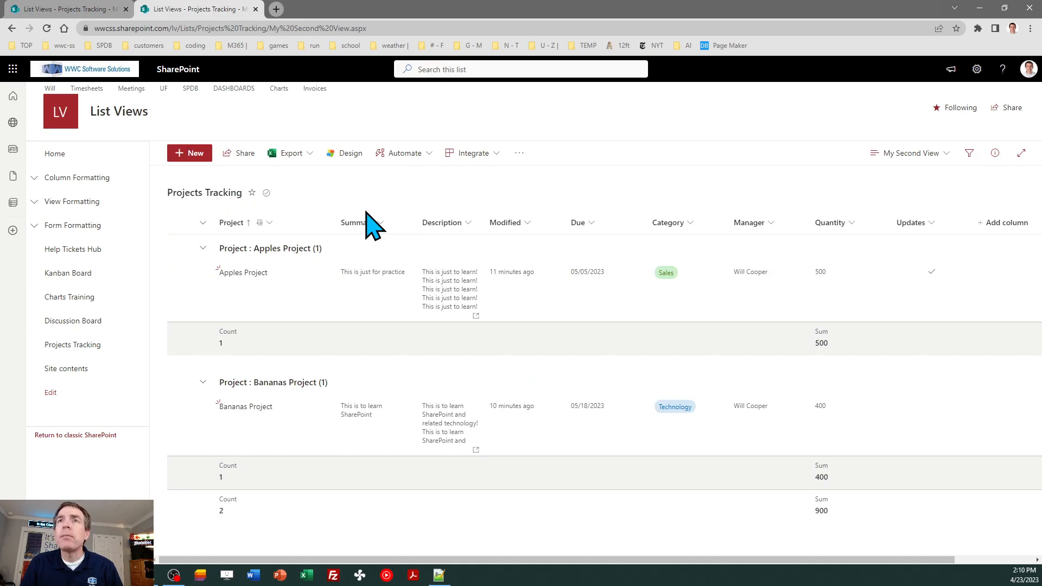
pyautogui.click(901, 154)
pyautogui.click(899, 235)
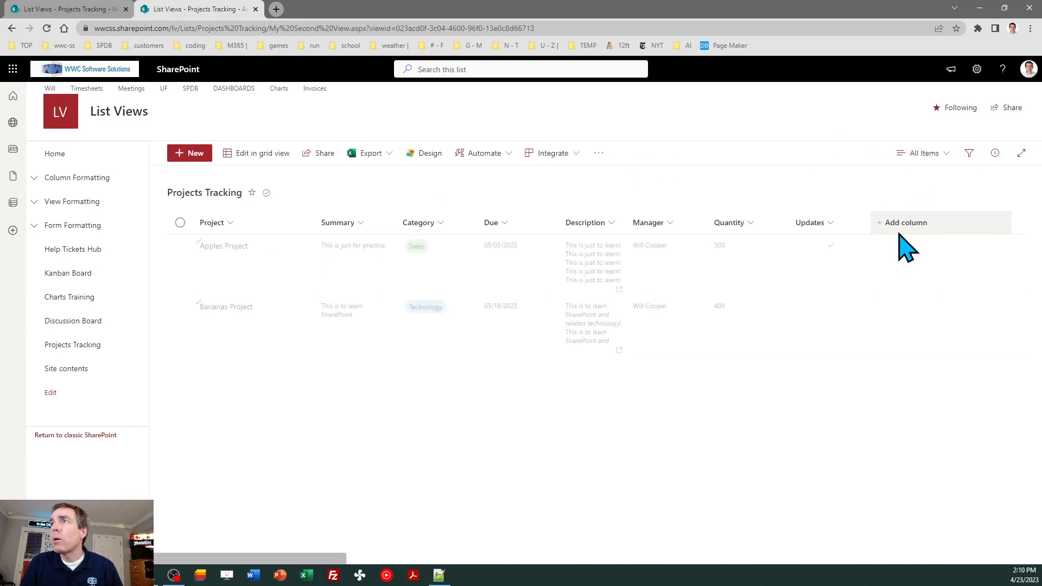
pyautogui.click(928, 154)
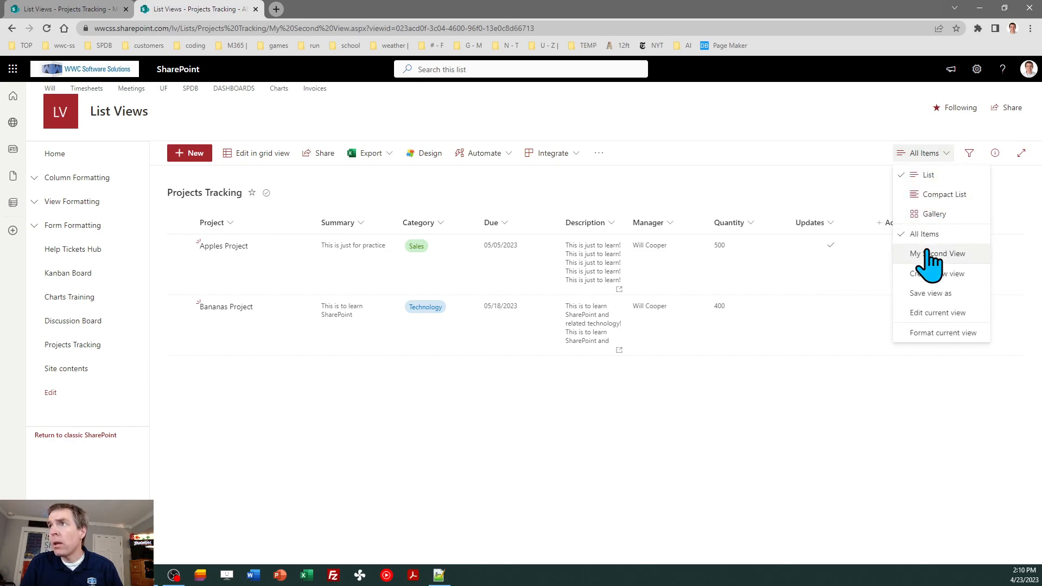
pyautogui.click(927, 259)
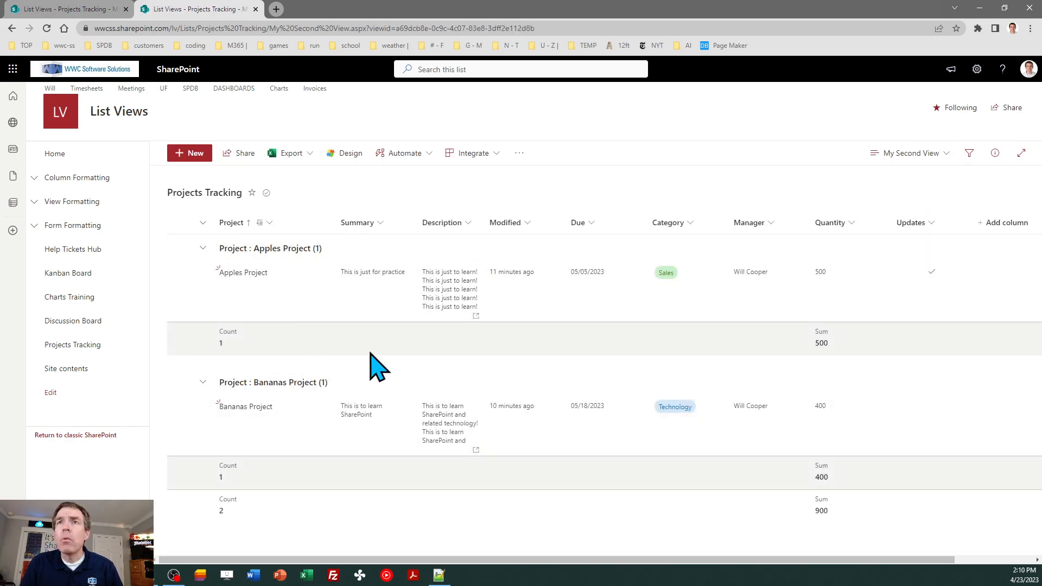
pyautogui.click(203, 248)
pyautogui.click(204, 248)
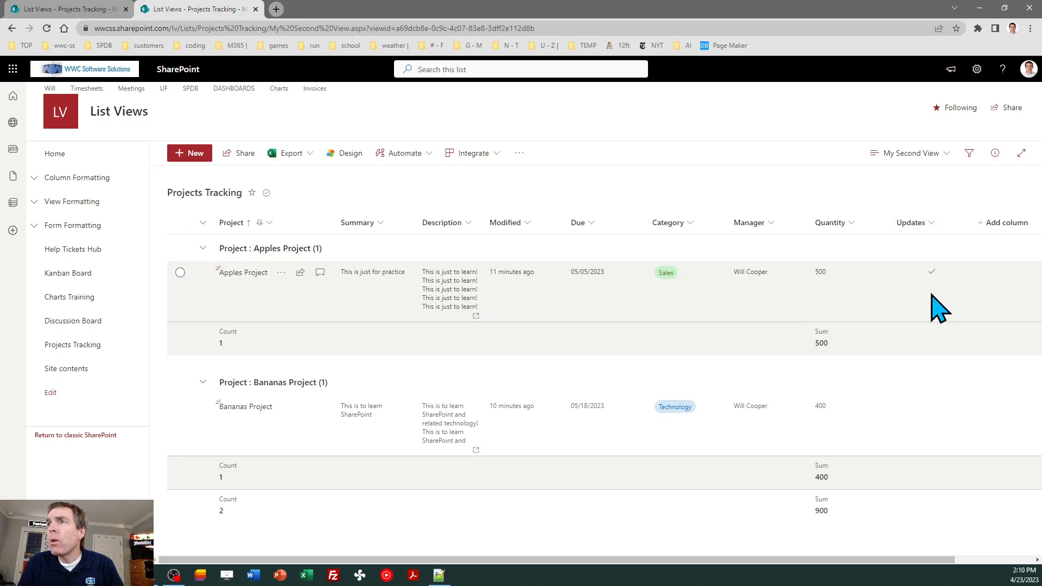
# Apply the Format yes and no style to the Updates column and save it
pyautogui.click(934, 222)
pyautogui.moveTo(938, 324)
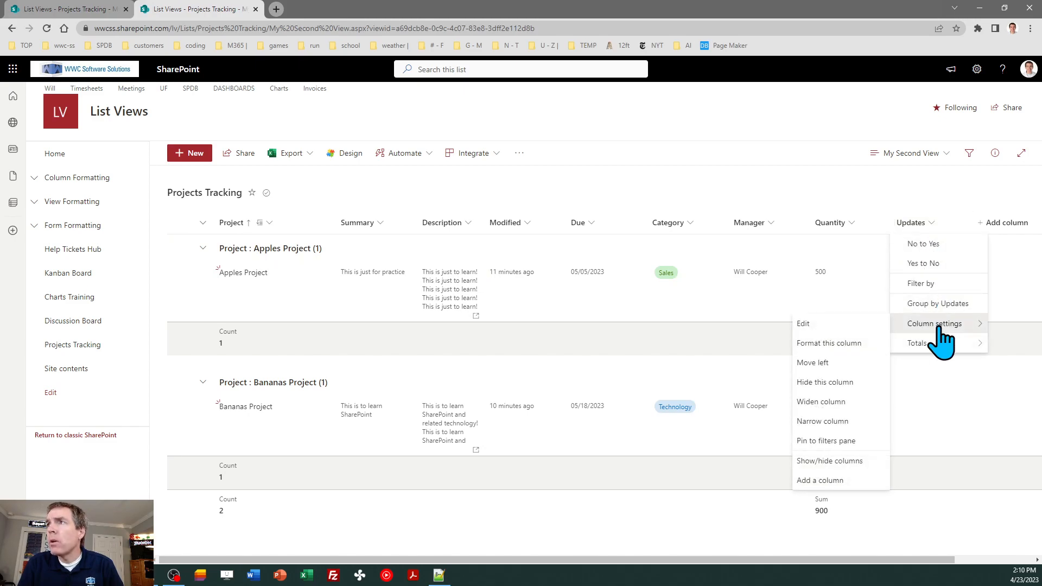
pyautogui.click(848, 343)
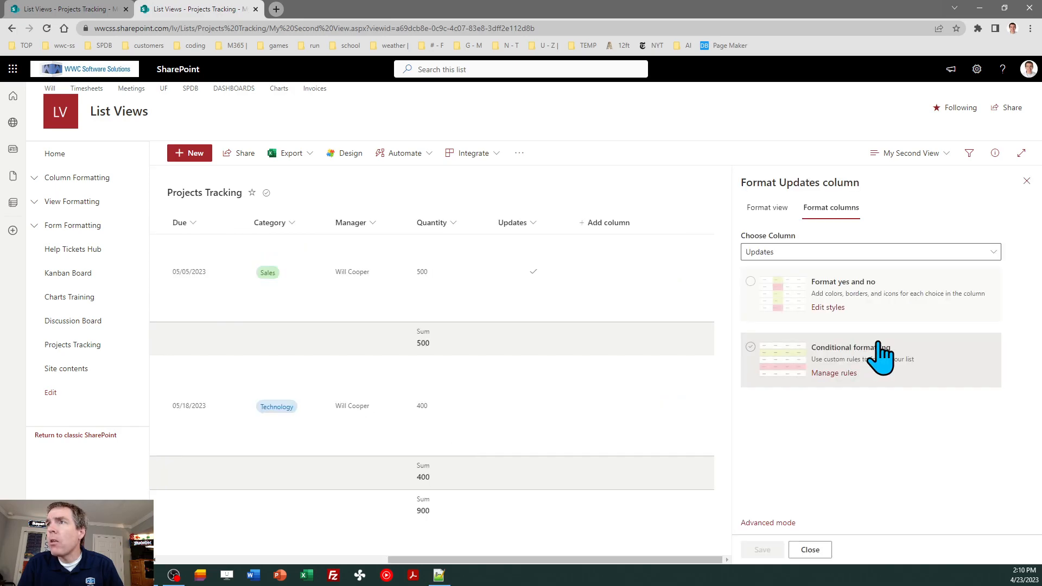
pyautogui.click(857, 302)
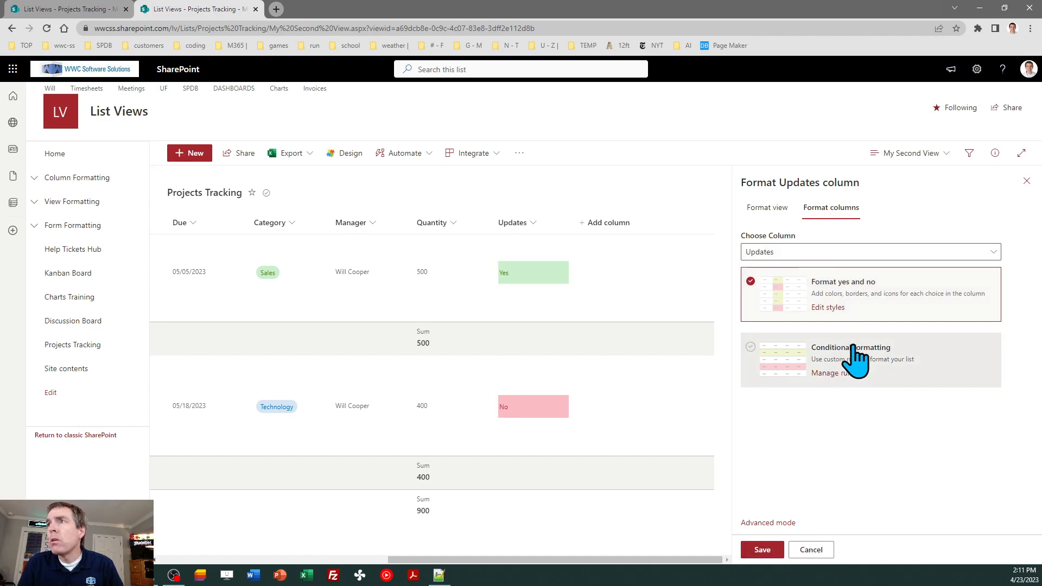
pyautogui.click(762, 551)
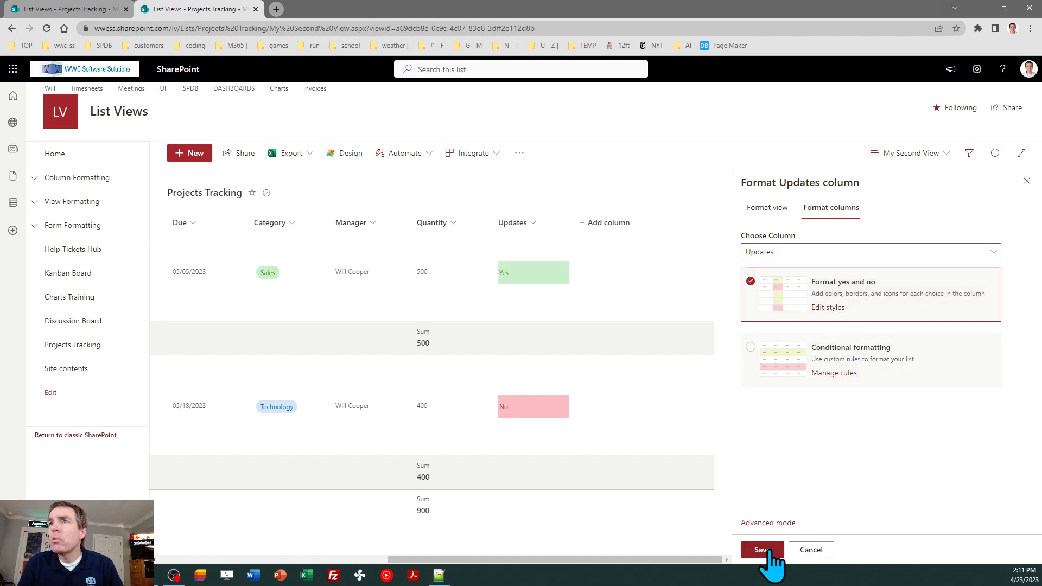
pyautogui.click(1027, 183)
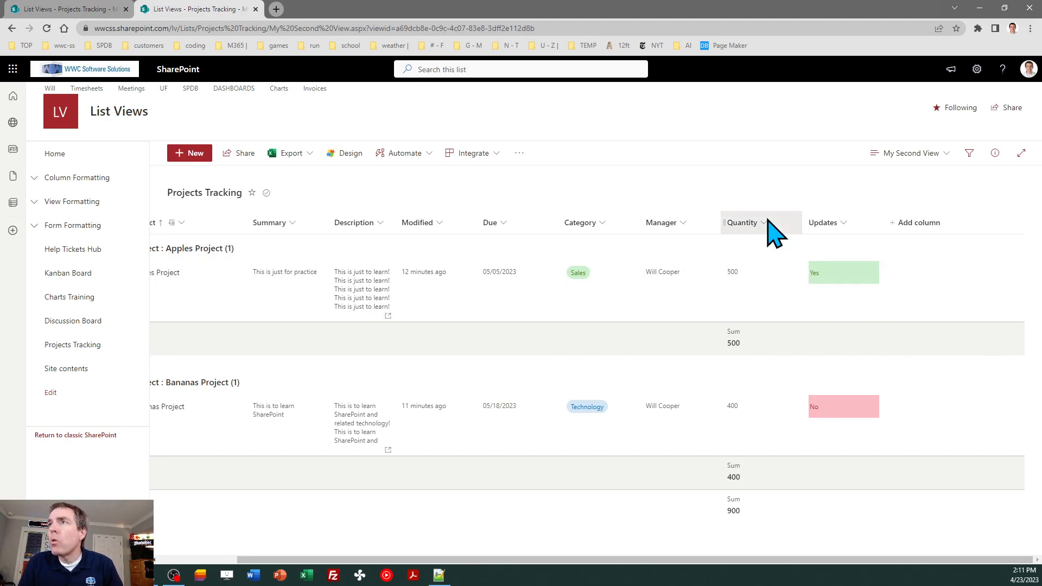
# Apply the Data bars format to the Quantity column, save it, and scroll back left
pyautogui.click(768, 220)
pyautogui.moveTo(782, 325)
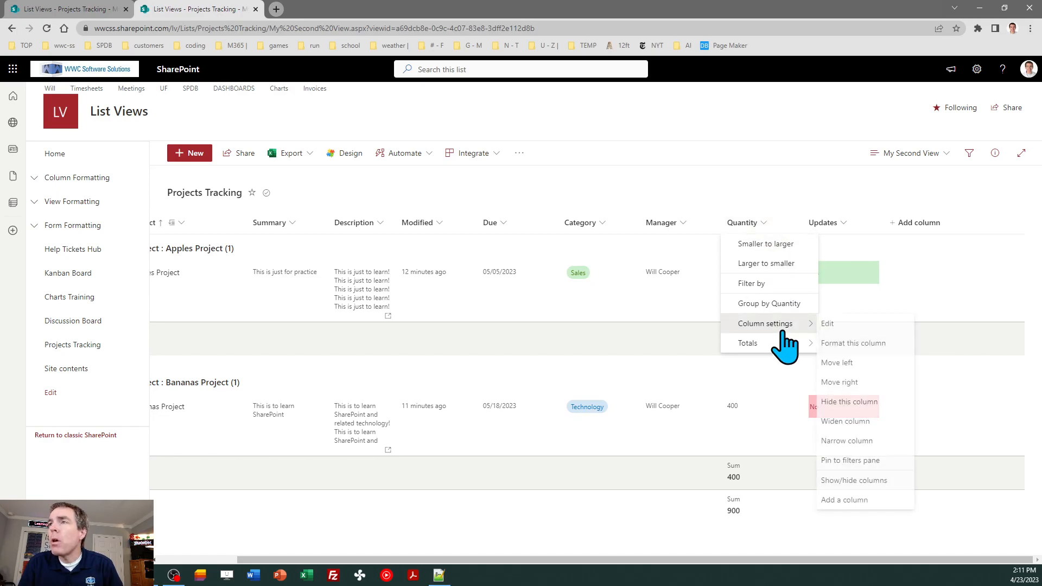
pyautogui.click(840, 345)
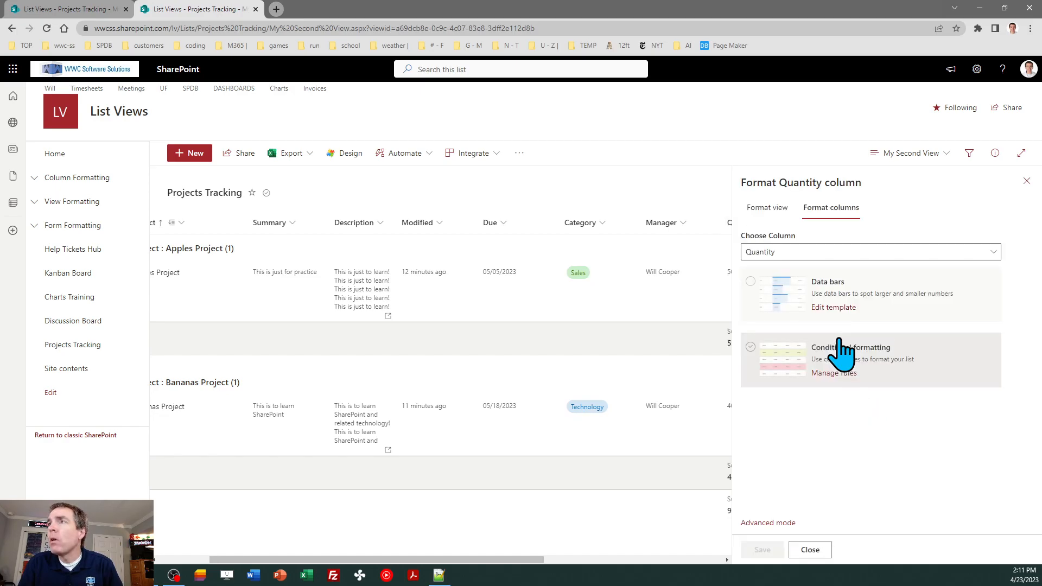
pyautogui.click(860, 298)
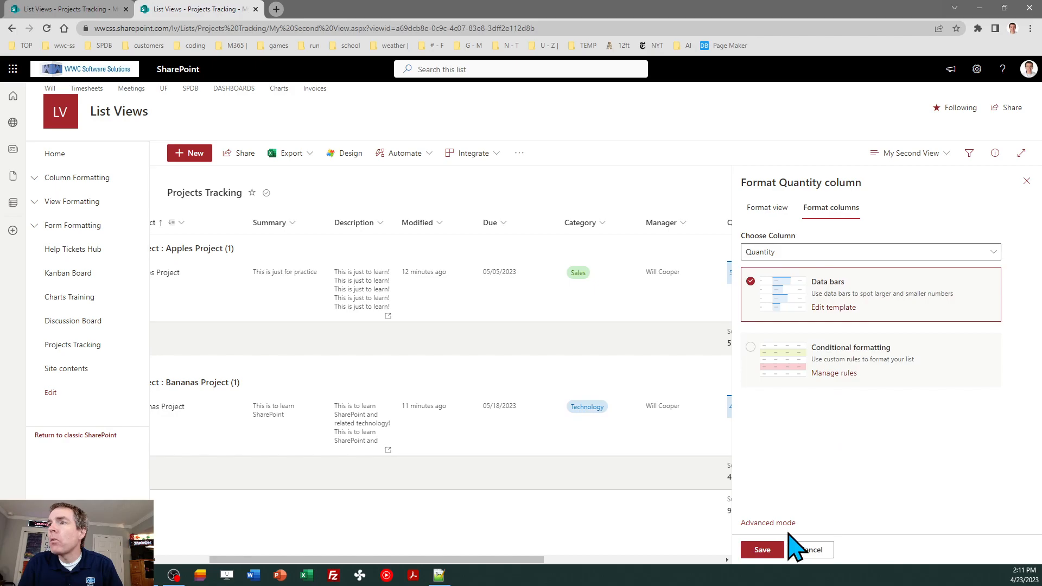
pyautogui.click(763, 550)
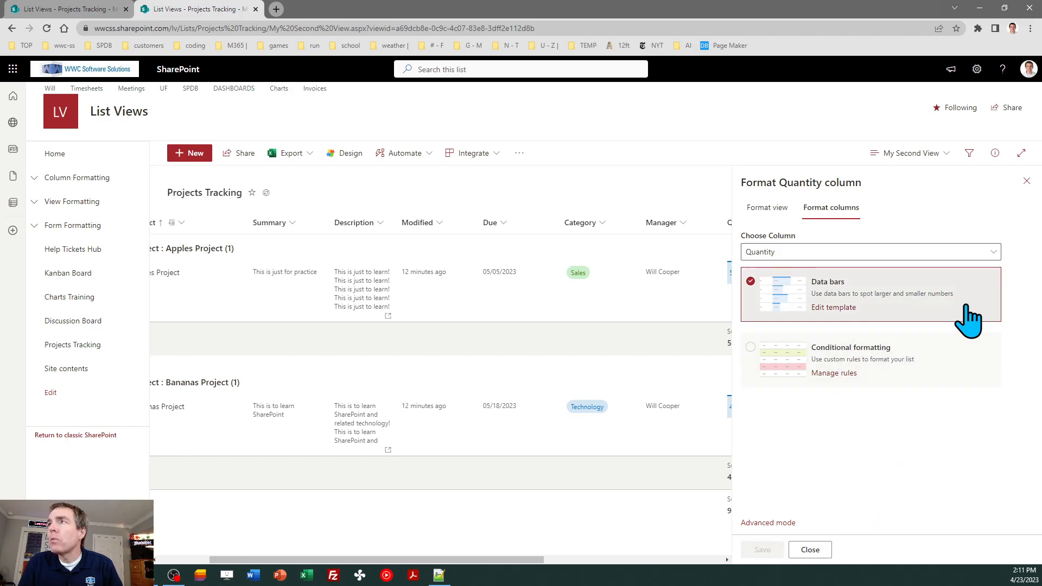
pyautogui.click(1026, 181)
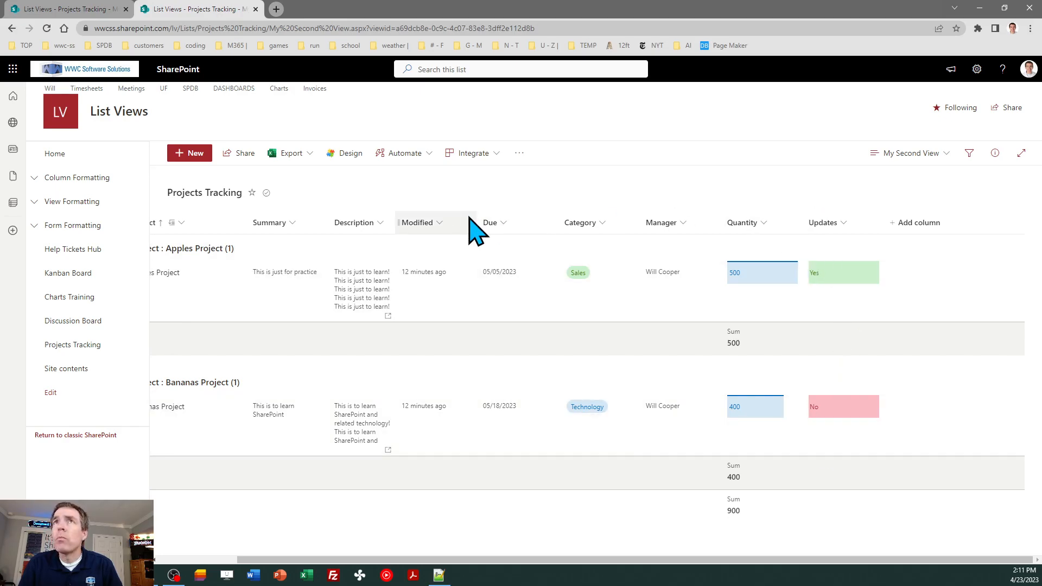
pyautogui.moveTo(629, 570); pyautogui.dragTo(530, 570)
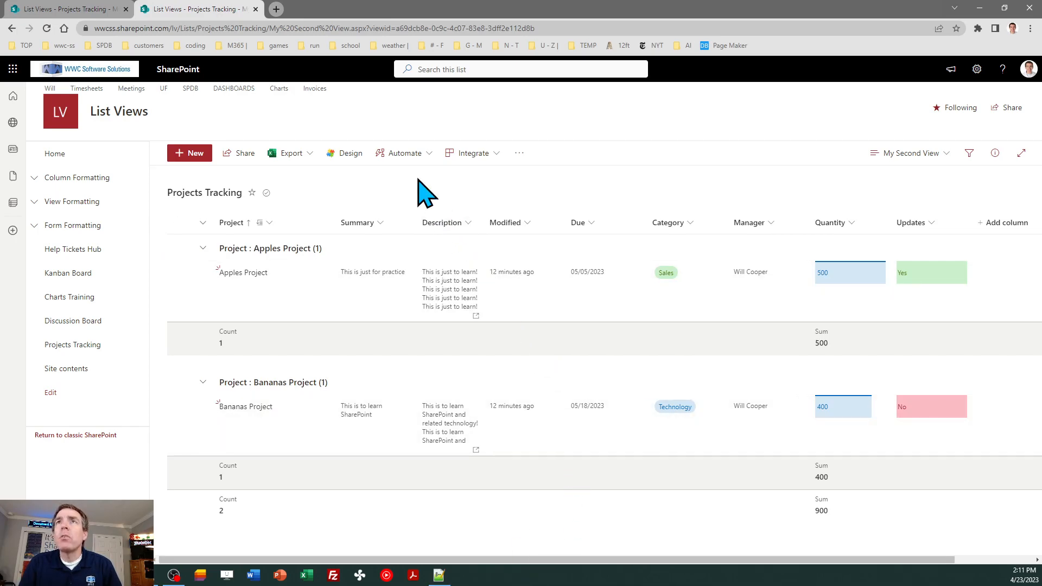
# Open sharepointdashboards.com in a new tab and browse its Templates Gallery and free plan page
pyautogui.click(277, 10)
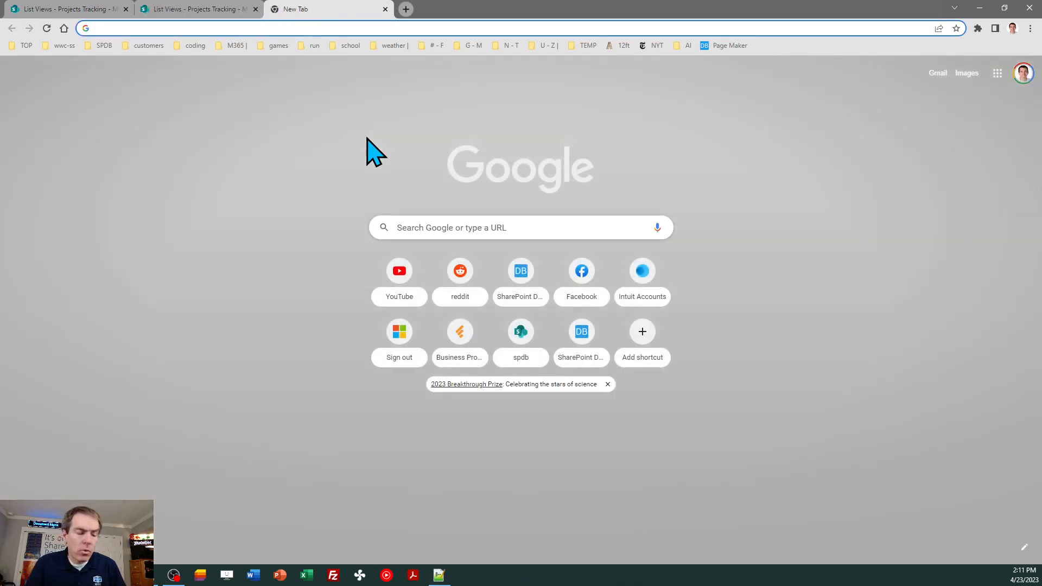
pyautogui.write('sharepointdashboards.com')
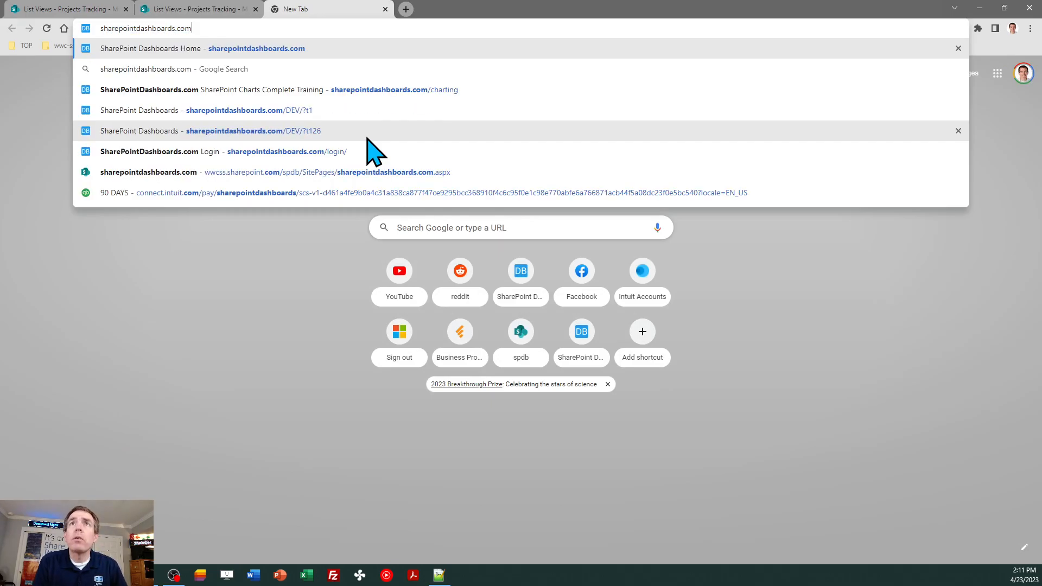
pyautogui.press('Return')
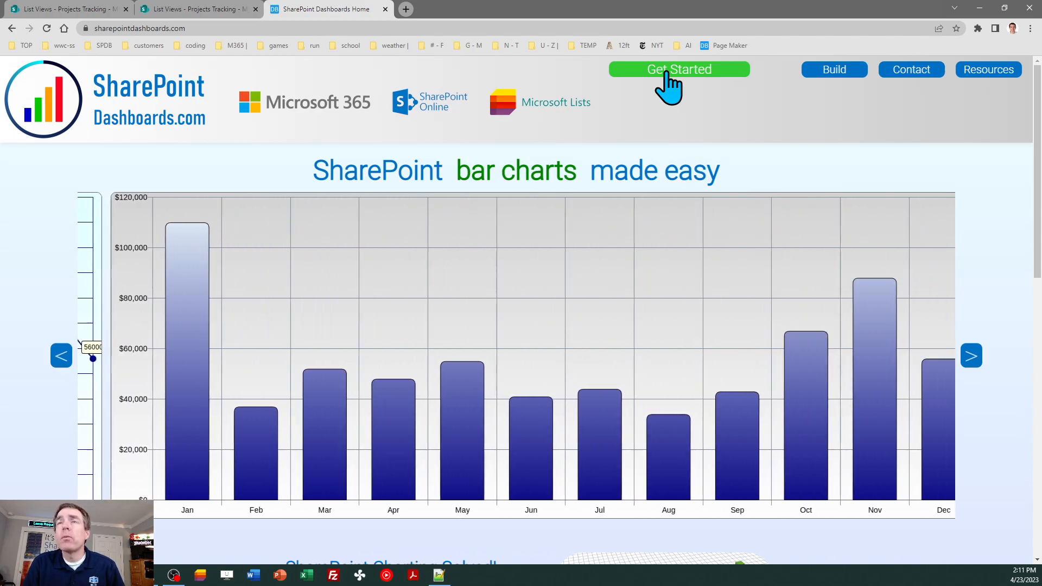
pyautogui.click(687, 71)
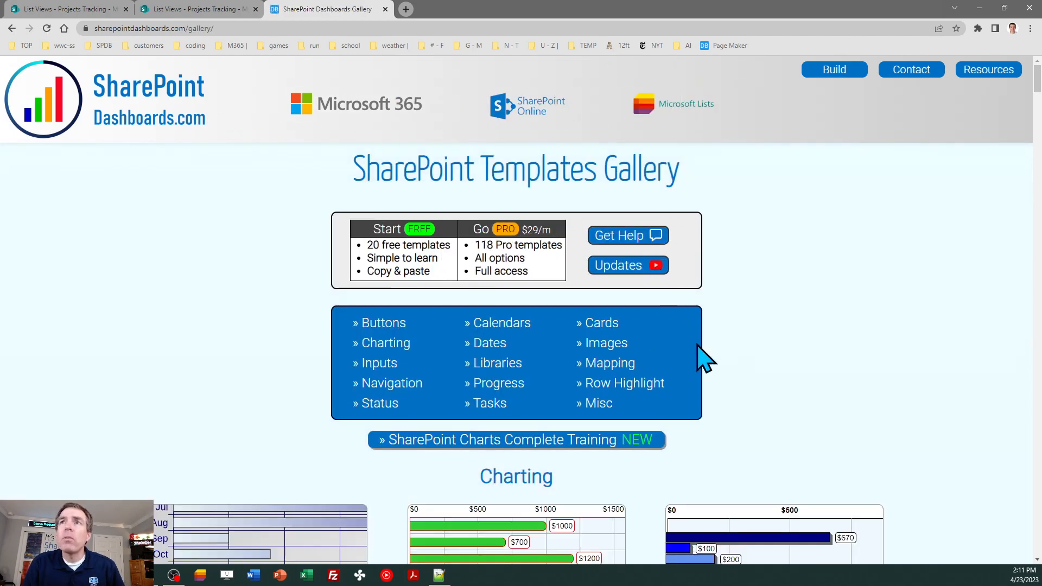
pyautogui.click(414, 251)
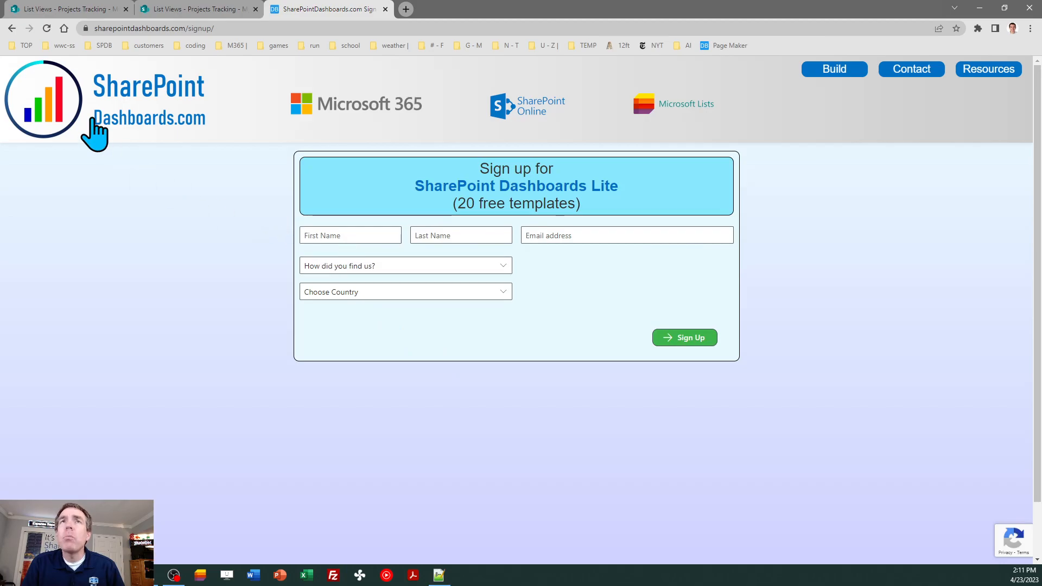
pyautogui.click(11, 28)
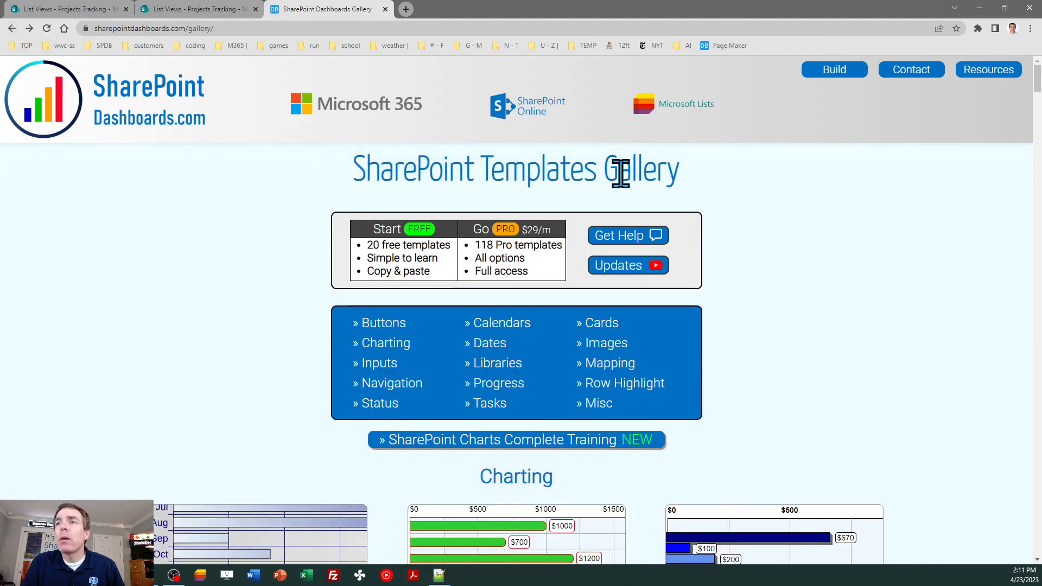
# Scroll through the templates gallery, then return to the Projects Tracking list
pyautogui.moveTo(1038, 89); pyautogui.dragTo(1038, 155)
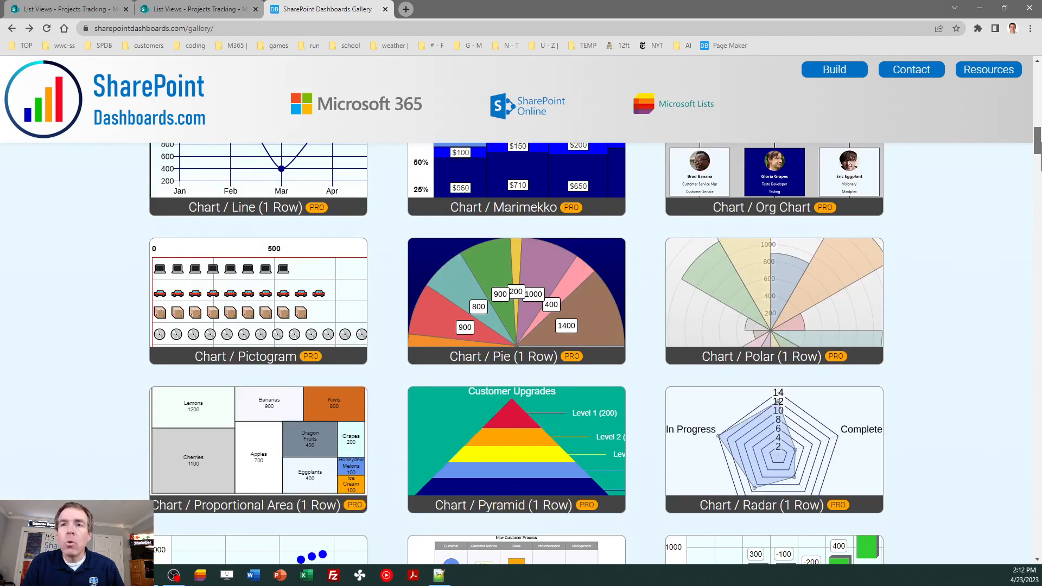
pyautogui.moveTo(1037, 155); pyautogui.dragTo(1038, 192)
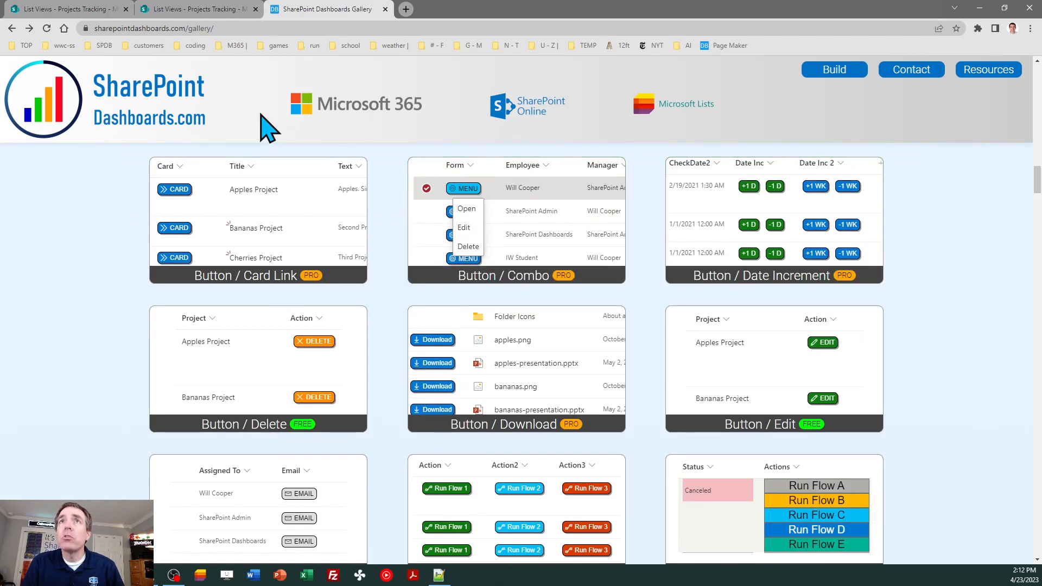
pyautogui.click(205, 9)
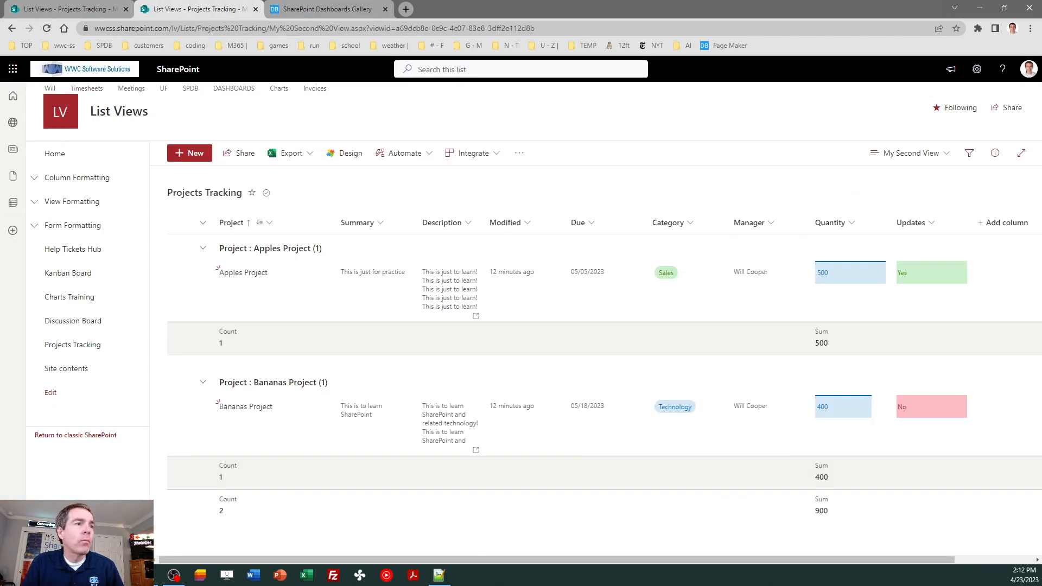
pyautogui.hotkey('alt', 'Tab')
pyautogui.hotkey('alt', 'Tab')
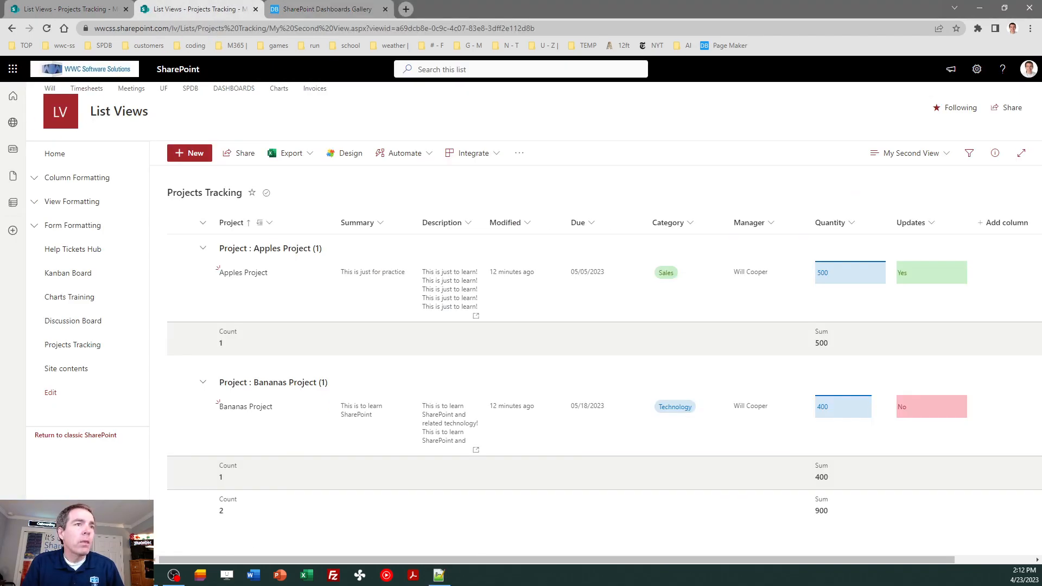